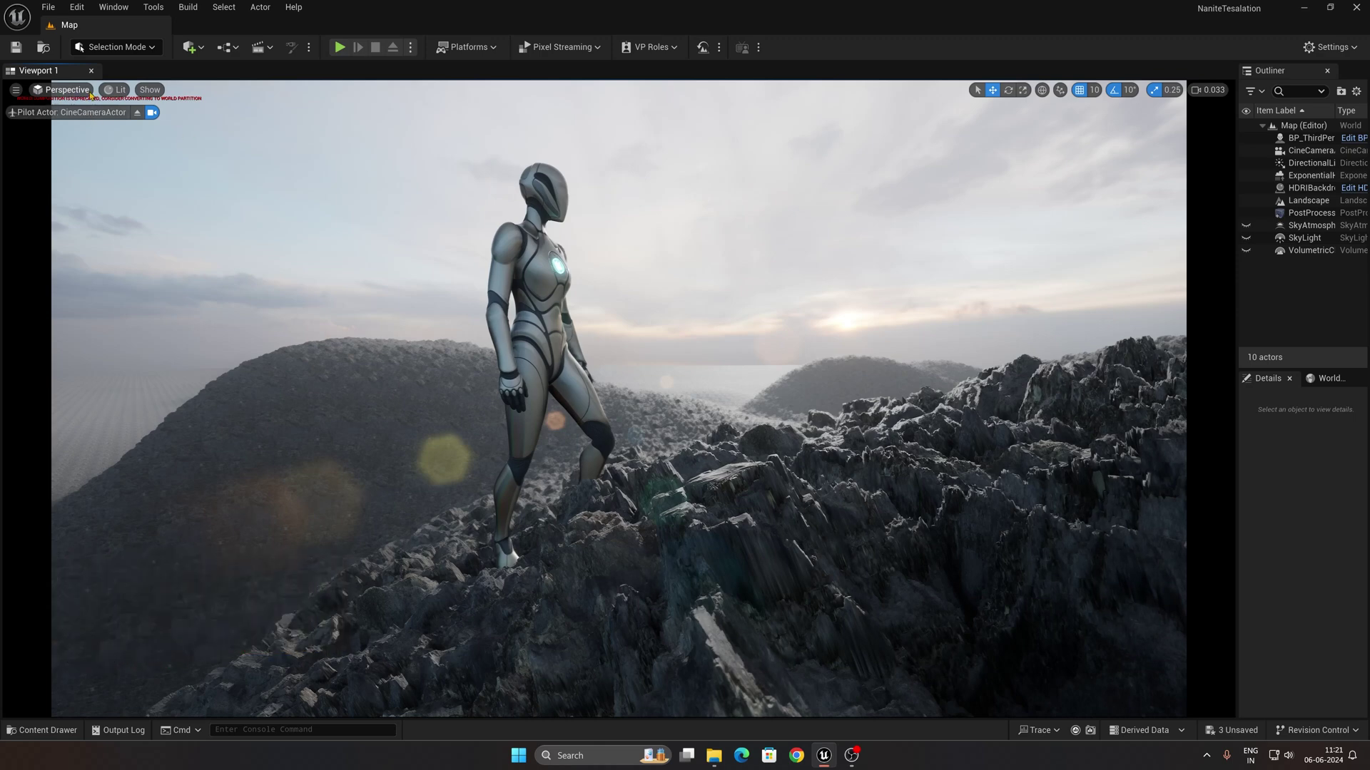
Step: Preview the Nanite Triangles visualization, then return the viewport to Lit rendering
{"action": "left_click", "coordinate": [116, 90]}
{"action": "mouse_move", "coordinate": [222, 396]}
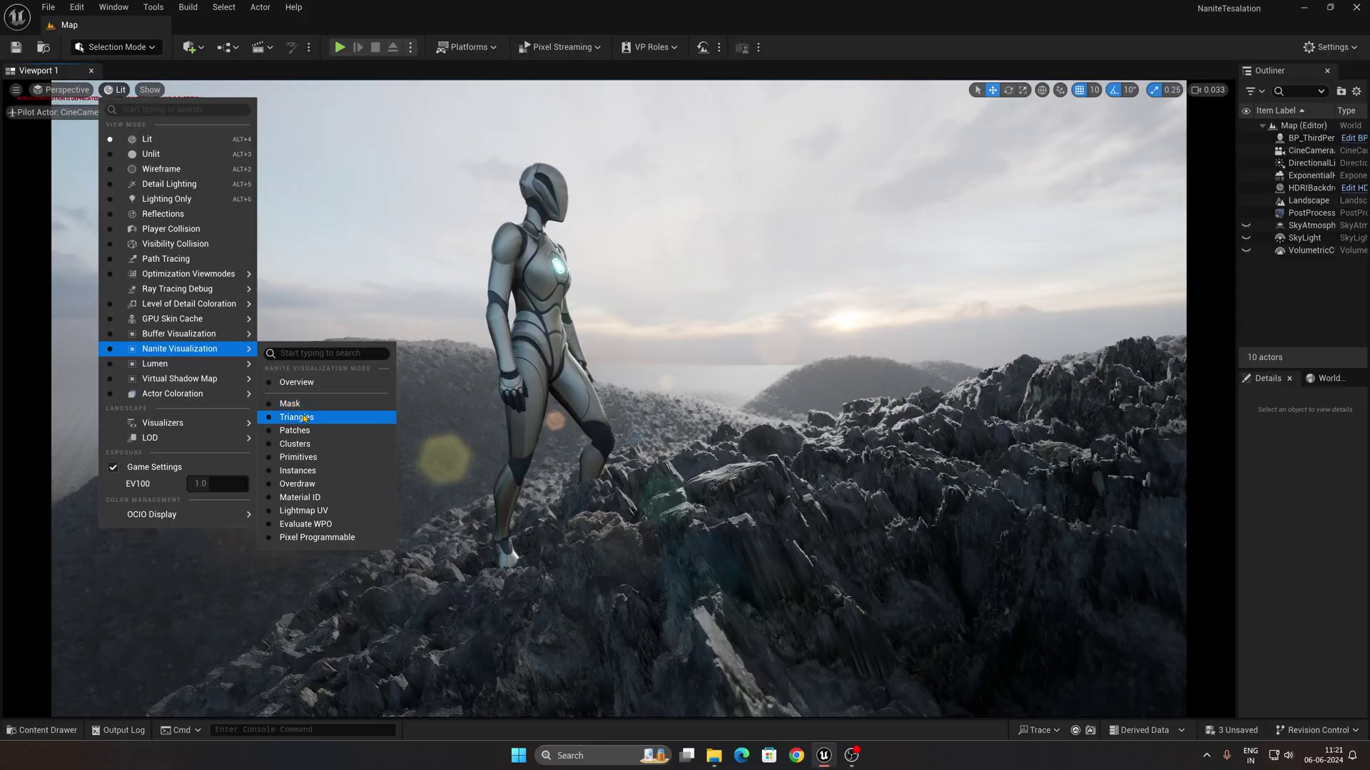
{"action": "left_click", "coordinate": [308, 419]}
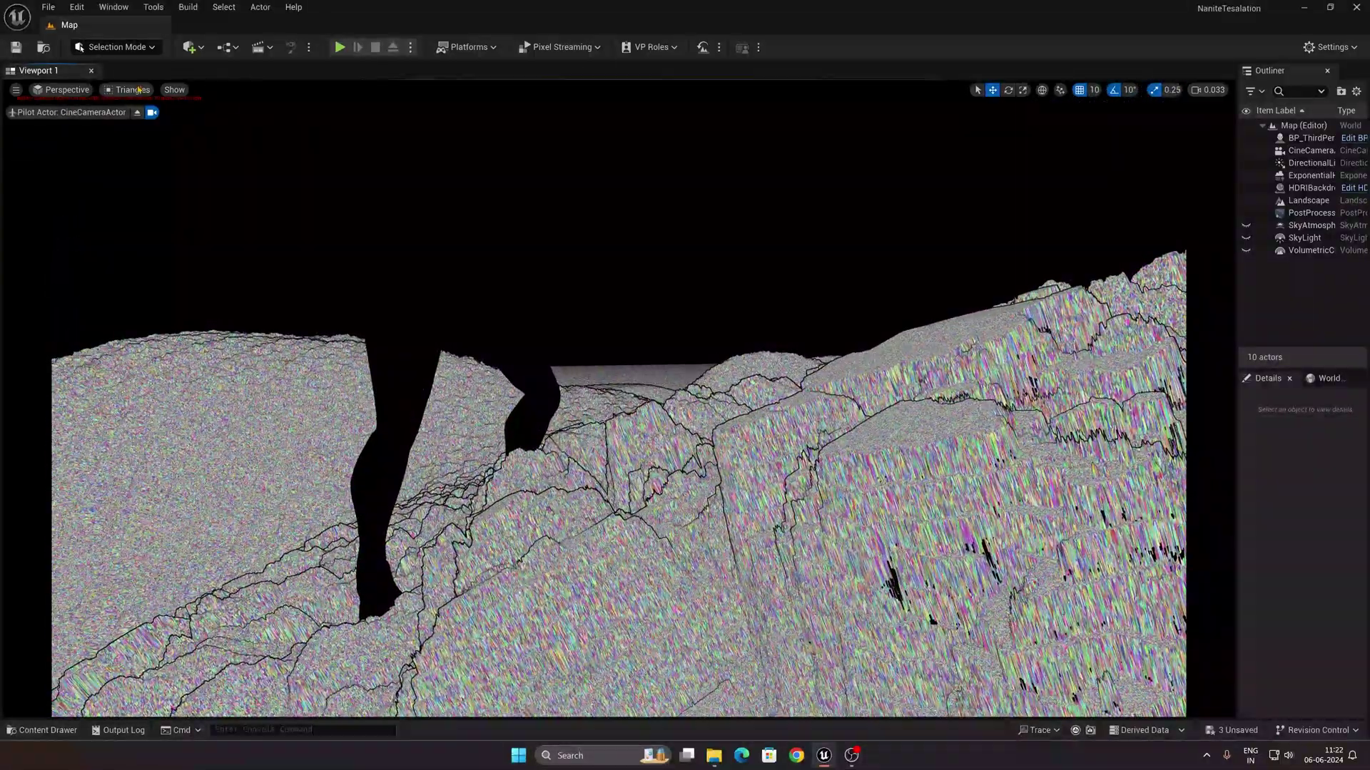
{"action": "left_click", "coordinate": [139, 89]}
{"action": "left_click", "coordinate": [132, 137]}
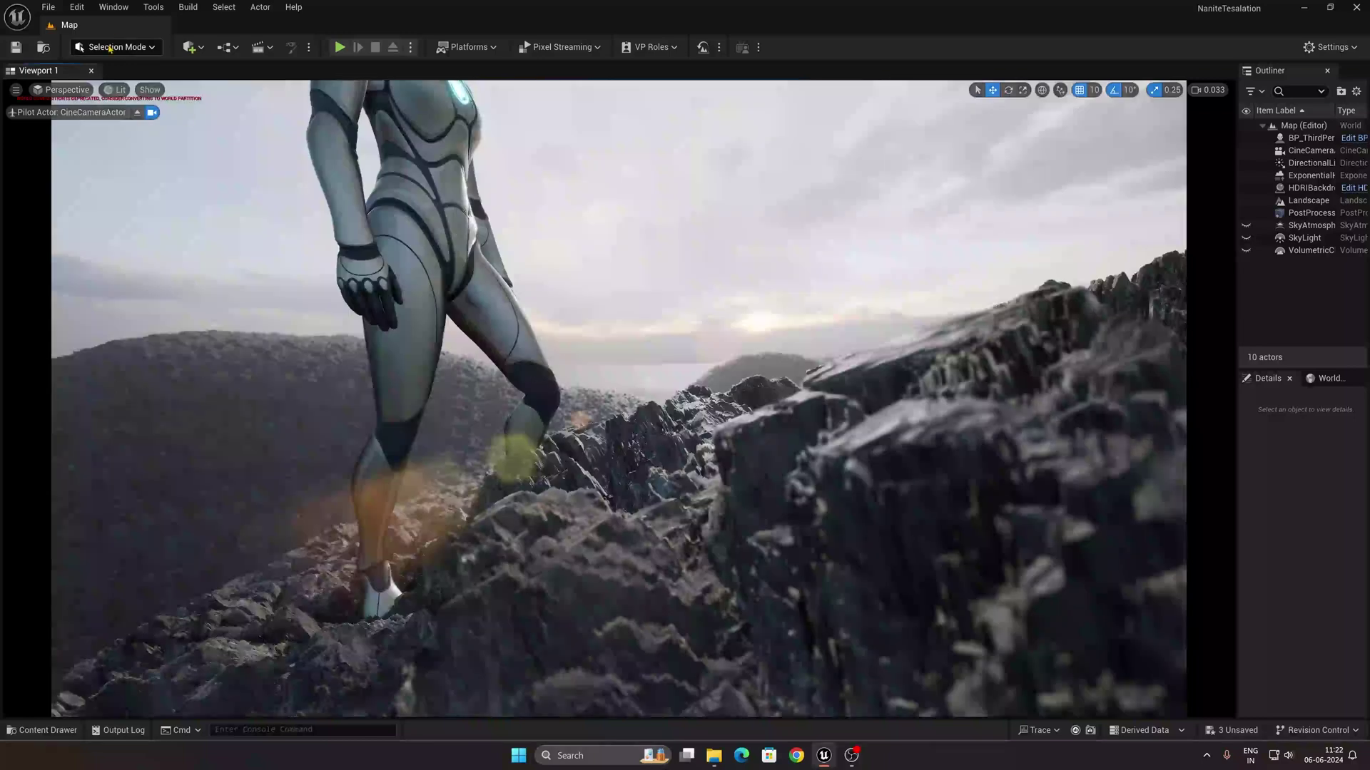
Step: Create a new Empty Level and bring up the Content Browser
{"action": "left_click", "coordinate": [48, 7]}
{"action": "left_click", "coordinate": [68, 54]}
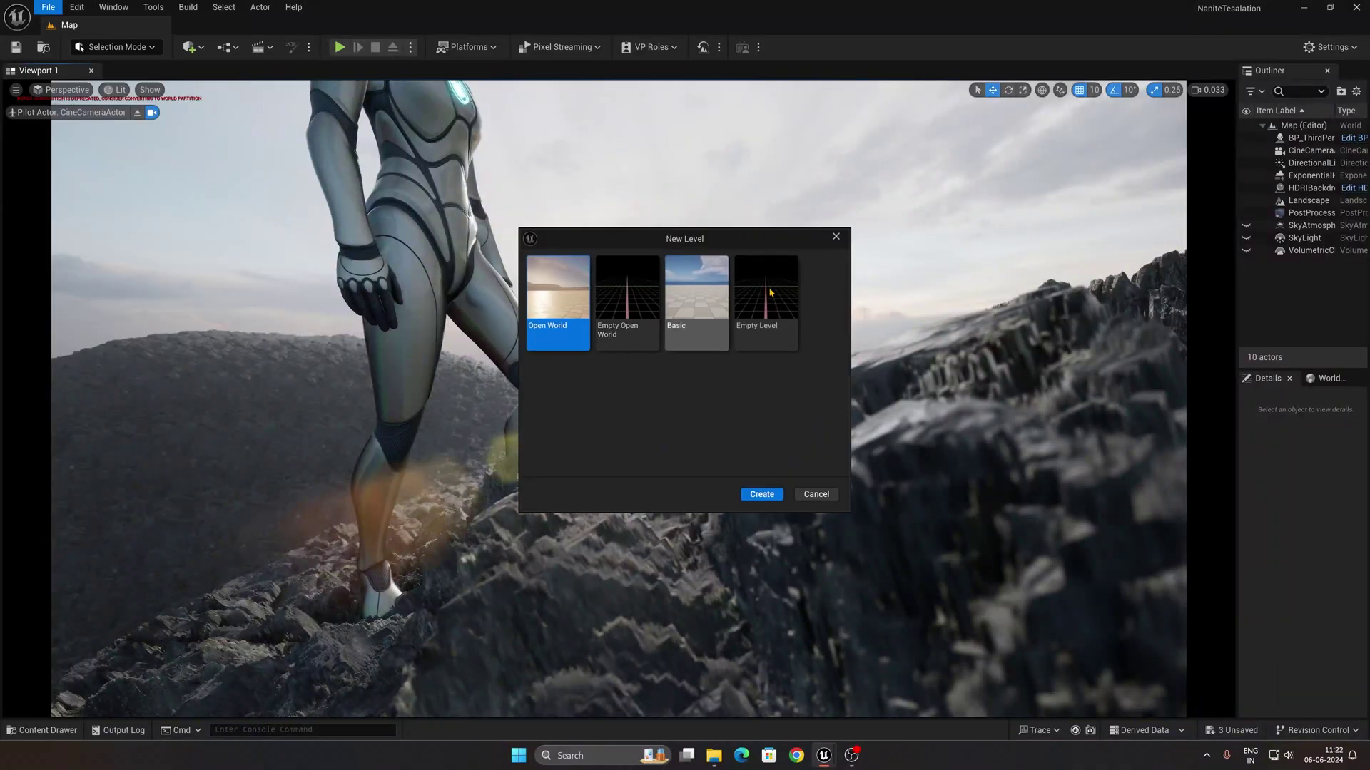
{"action": "left_click", "coordinate": [758, 494]}
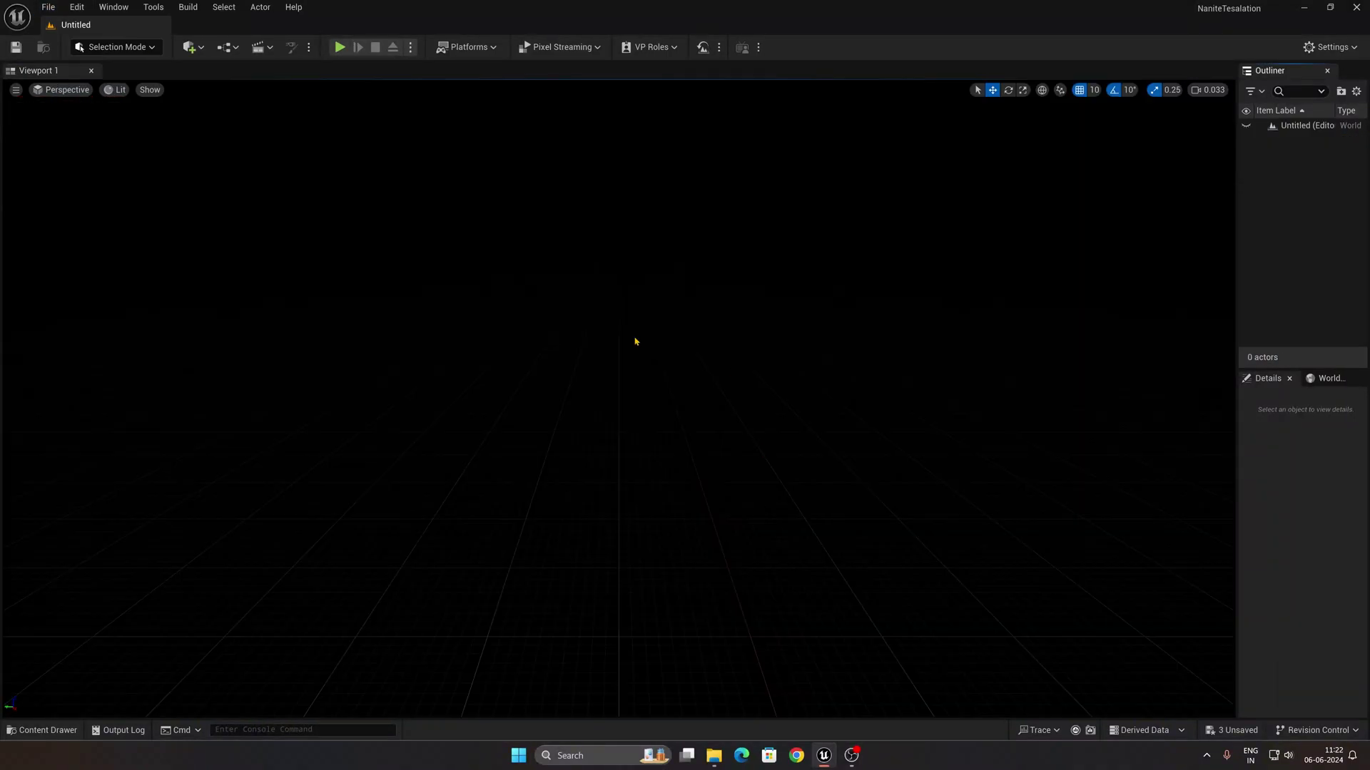
{"action": "key", "text": "ctrl+space"}
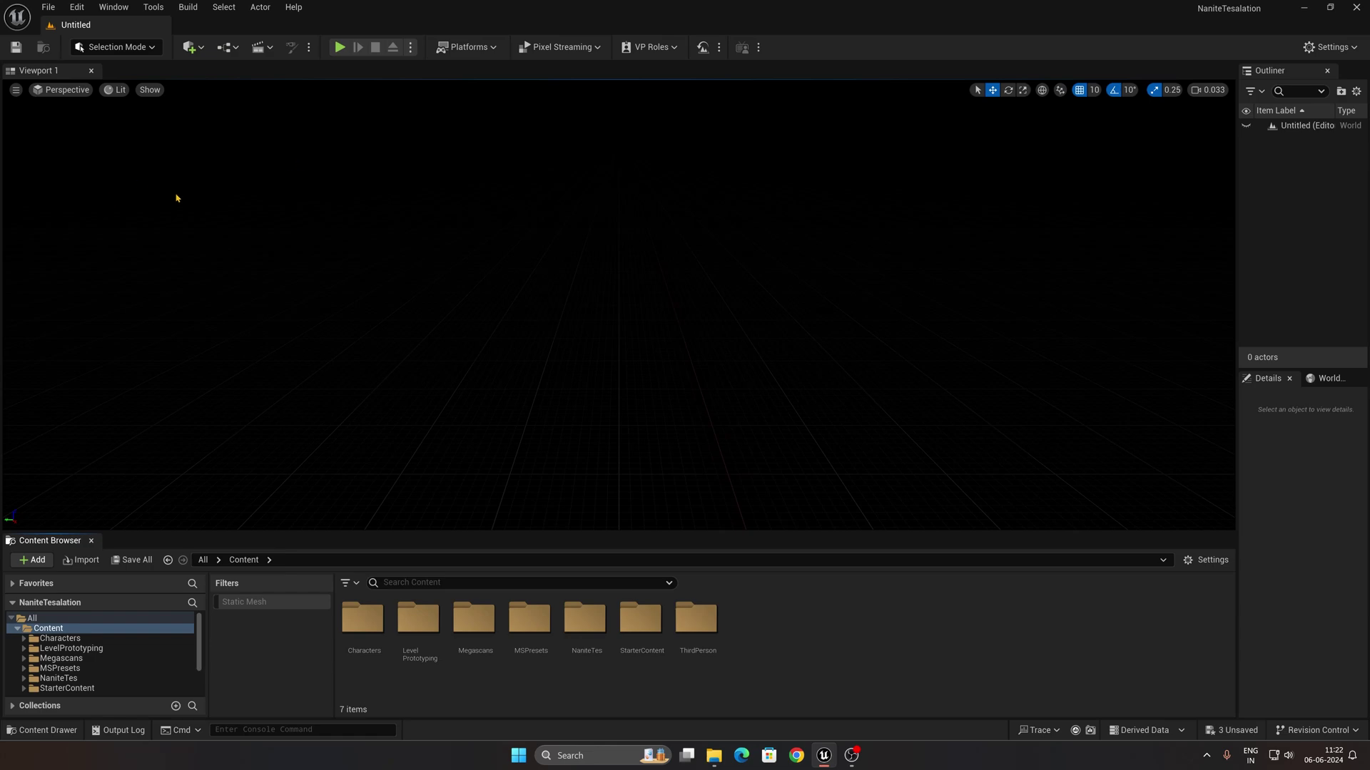
Step: Use the Env. Light Mixer to add sky light, sun, atmosphere, clouds and height fog with Volumetric Fog
{"action": "left_click", "coordinate": [114, 7]}
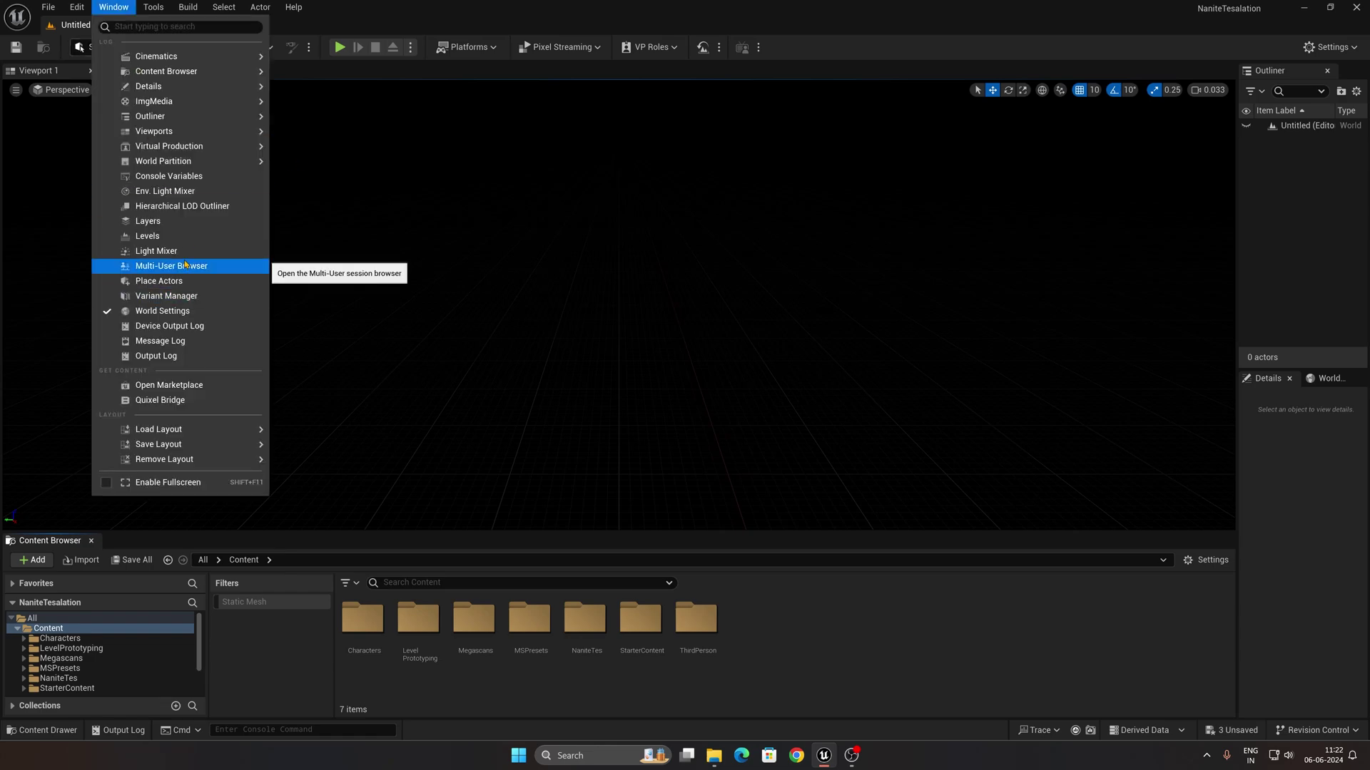
{"action": "left_click", "coordinate": [169, 191]}
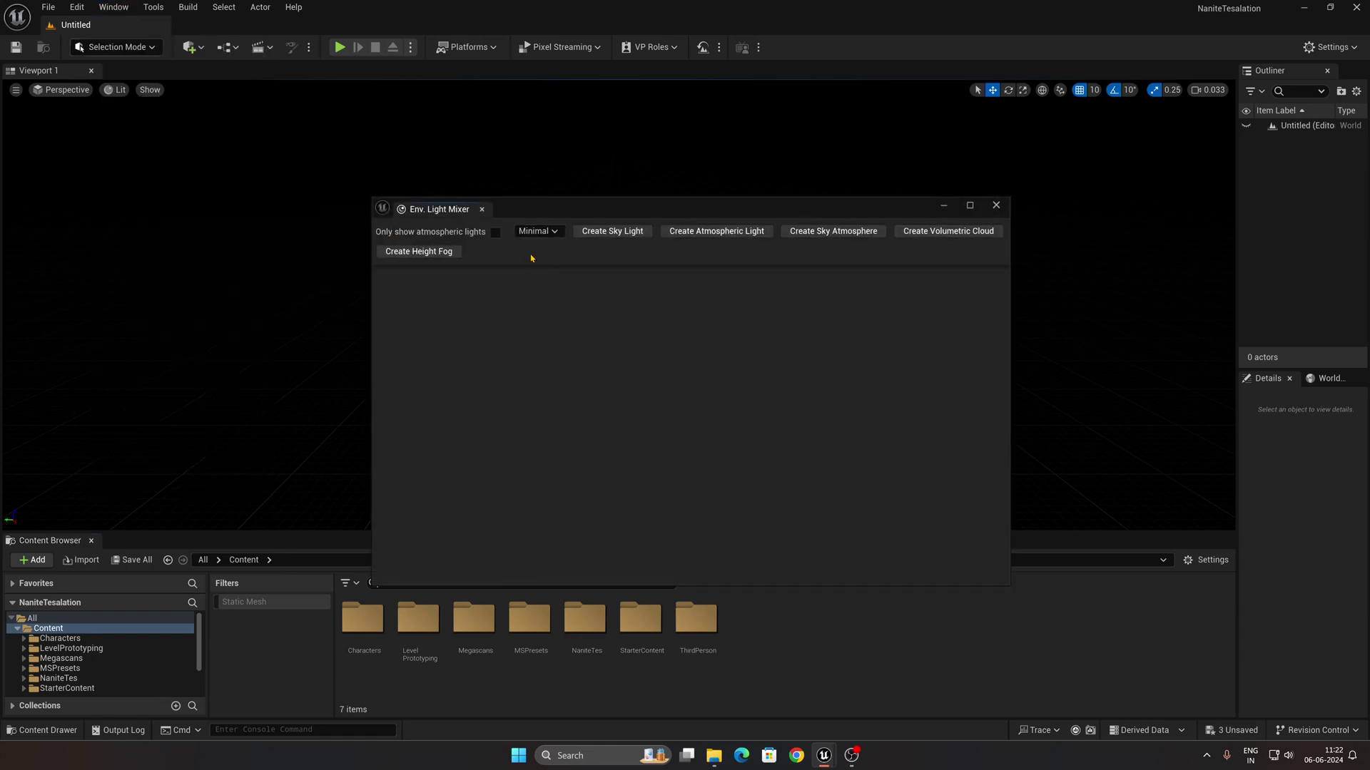
{"action": "left_click", "coordinate": [598, 238]}
{"action": "left_click", "coordinate": [598, 239]}
{"action": "left_click", "coordinate": [598, 238]}
{"action": "left_click", "coordinate": [598, 238]}
{"action": "left_click", "coordinate": [598, 238]}
{"action": "scroll", "coordinate": [742, 353], "scroll_direction": "down", "scroll_amount": 5}
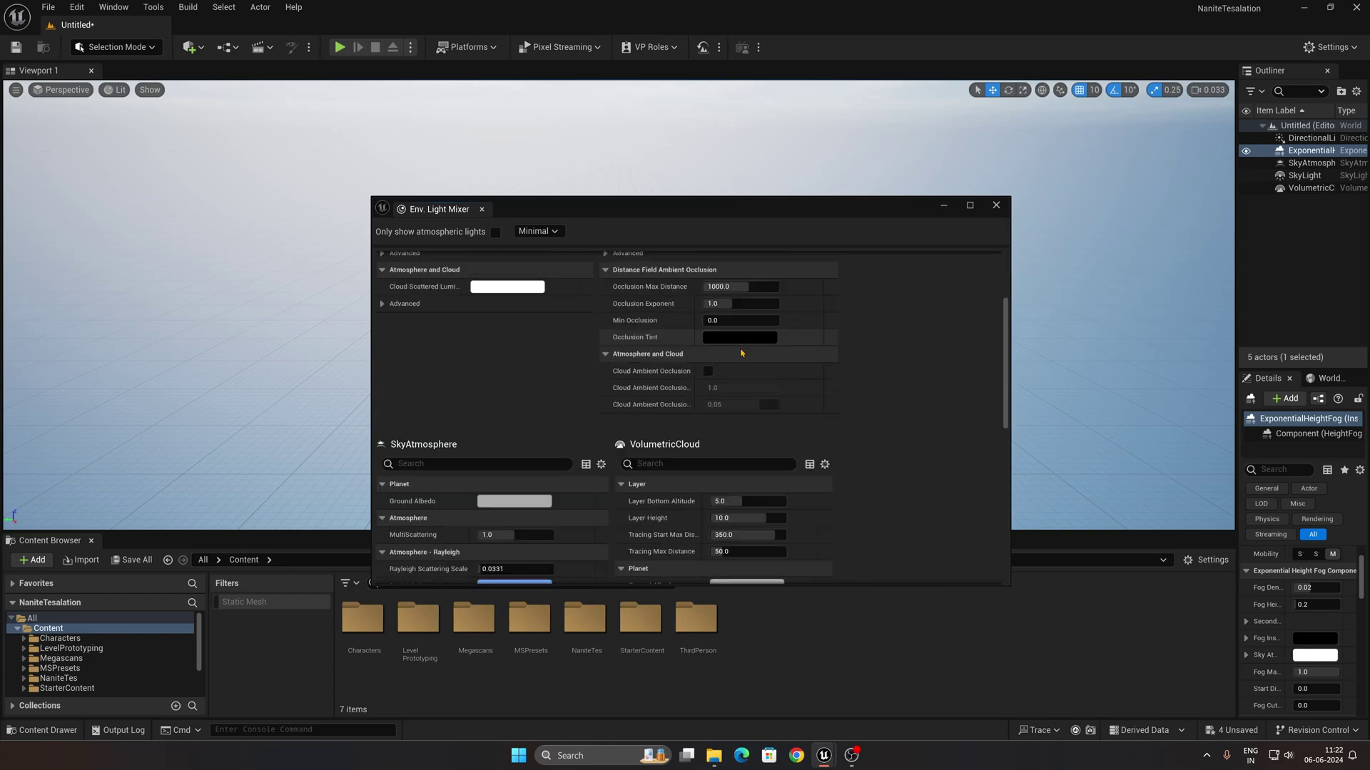
{"action": "scroll", "coordinate": [740, 352], "scroll_direction": "down", "scroll_amount": 10}
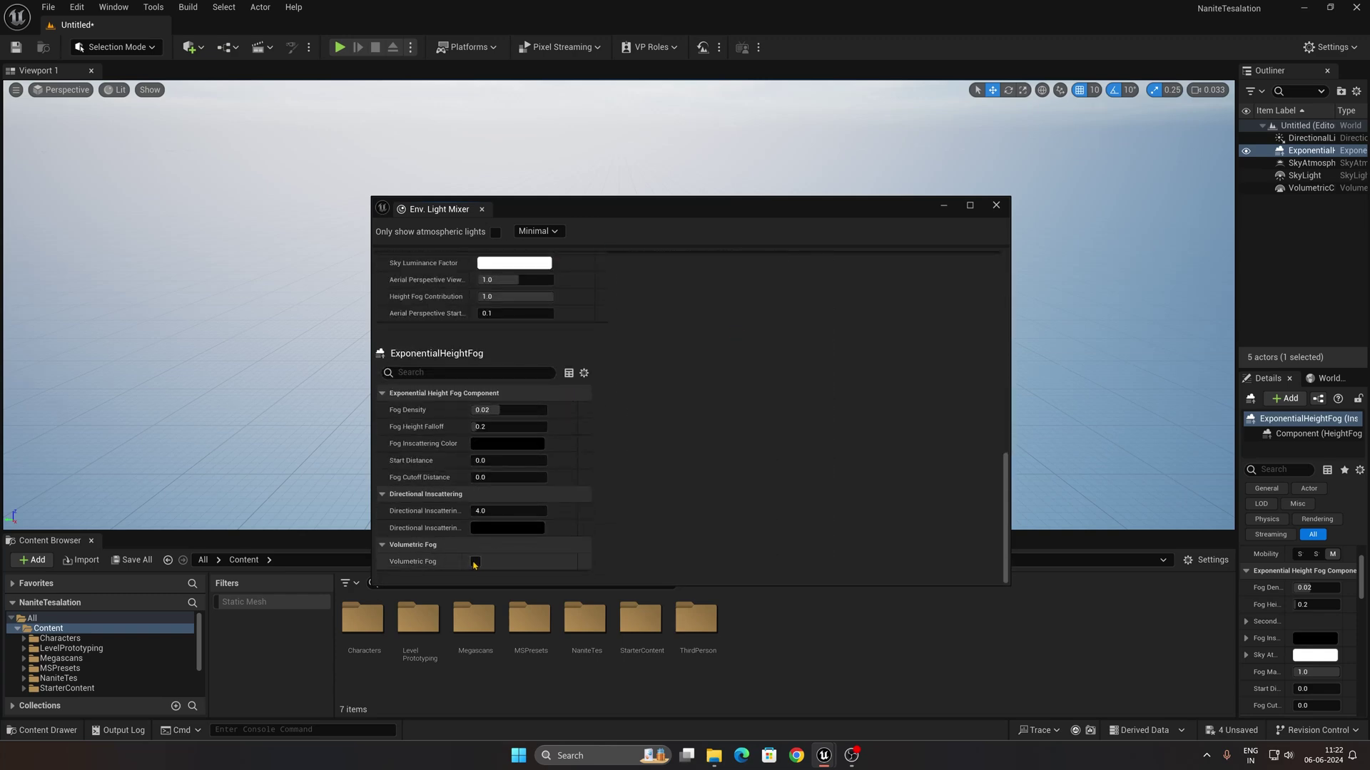
{"action": "left_click", "coordinate": [474, 562]}
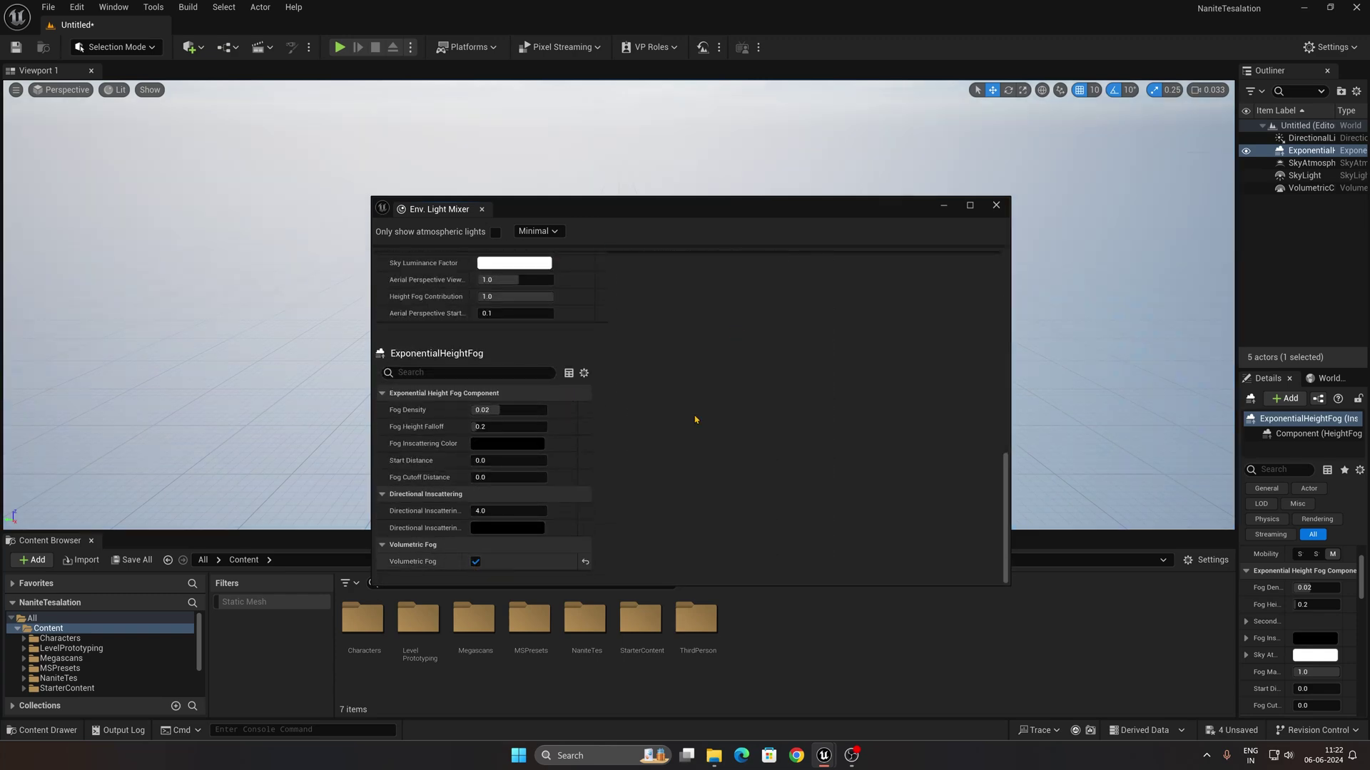
{"action": "left_click", "coordinate": [996, 206]}
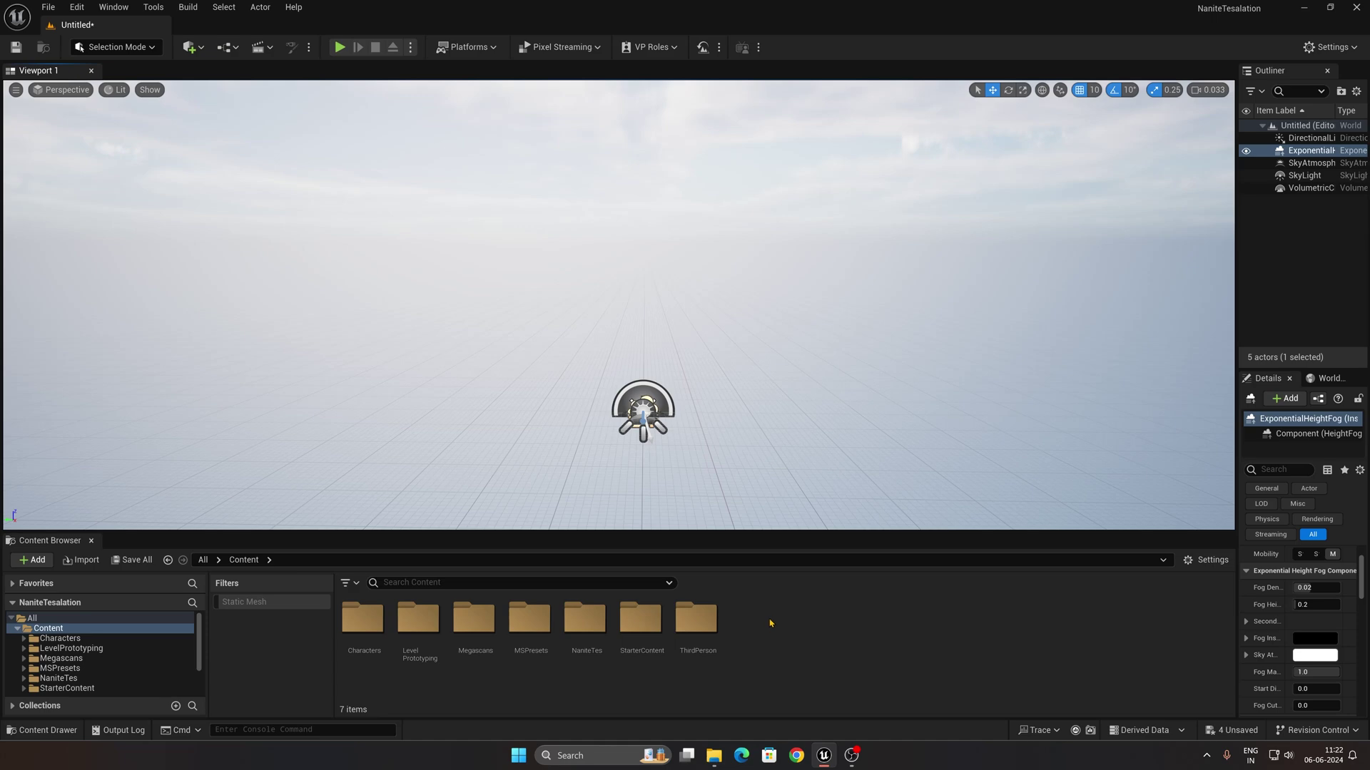
Step: Create a new Content Browser folder named mat
{"action": "right_click", "coordinate": [769, 623]}
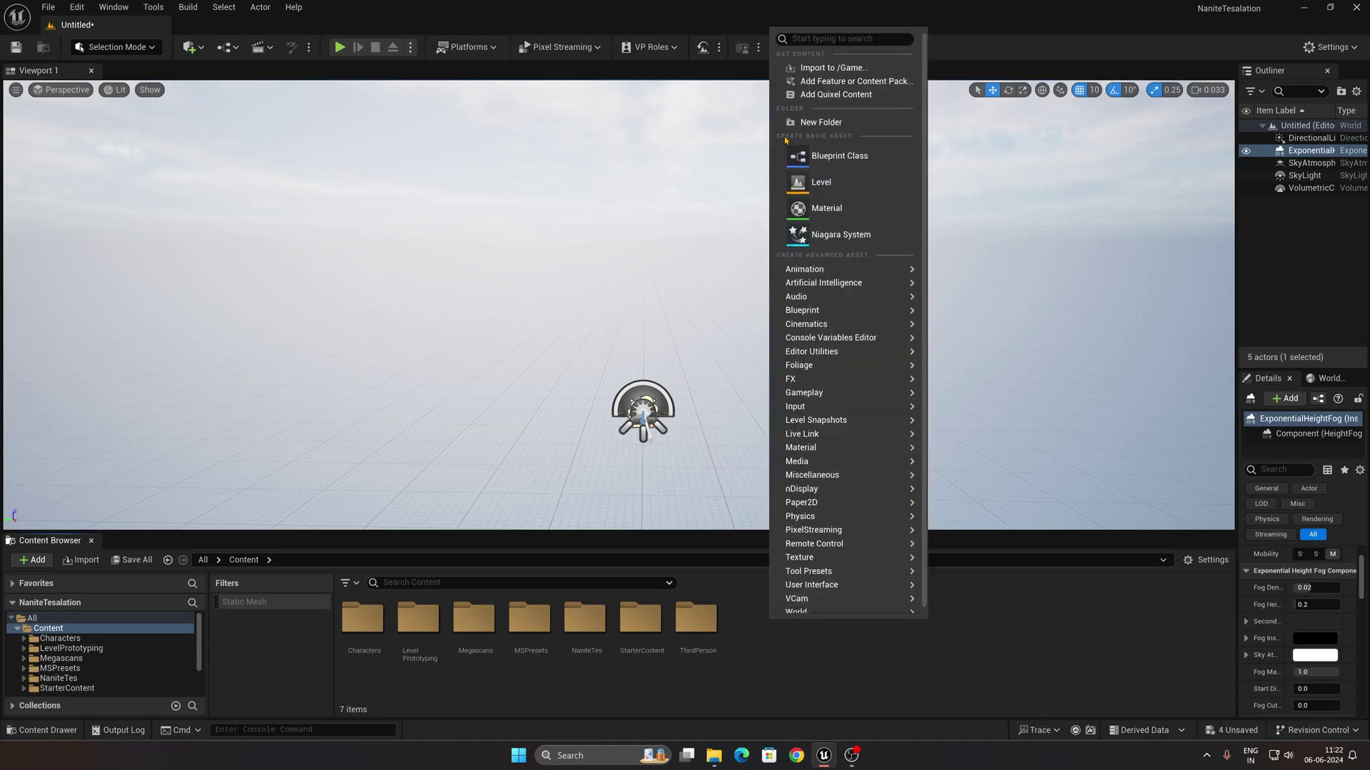
{"action": "left_click", "coordinate": [804, 127]}
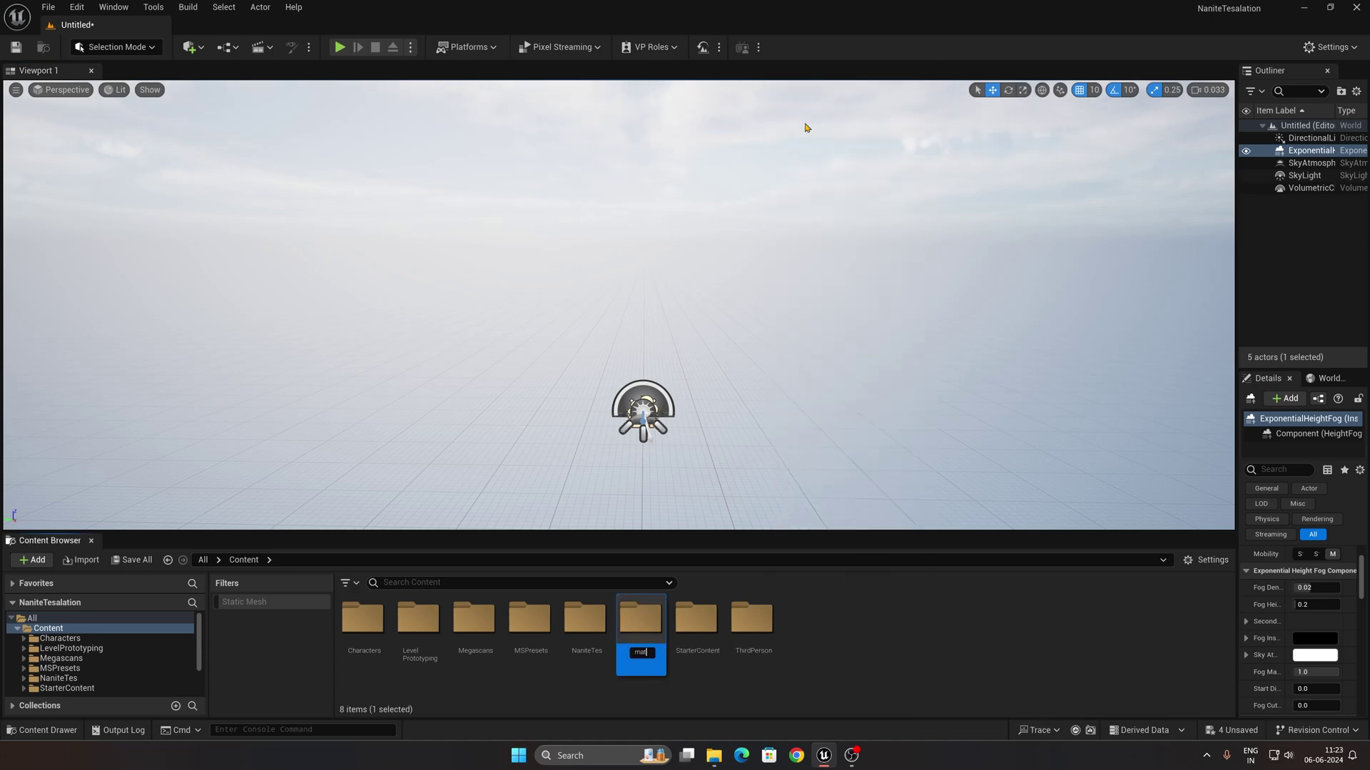
{"action": "type", "text": "mat"}
{"action": "key", "text": "Return"}
{"action": "key", "text": "Return"}
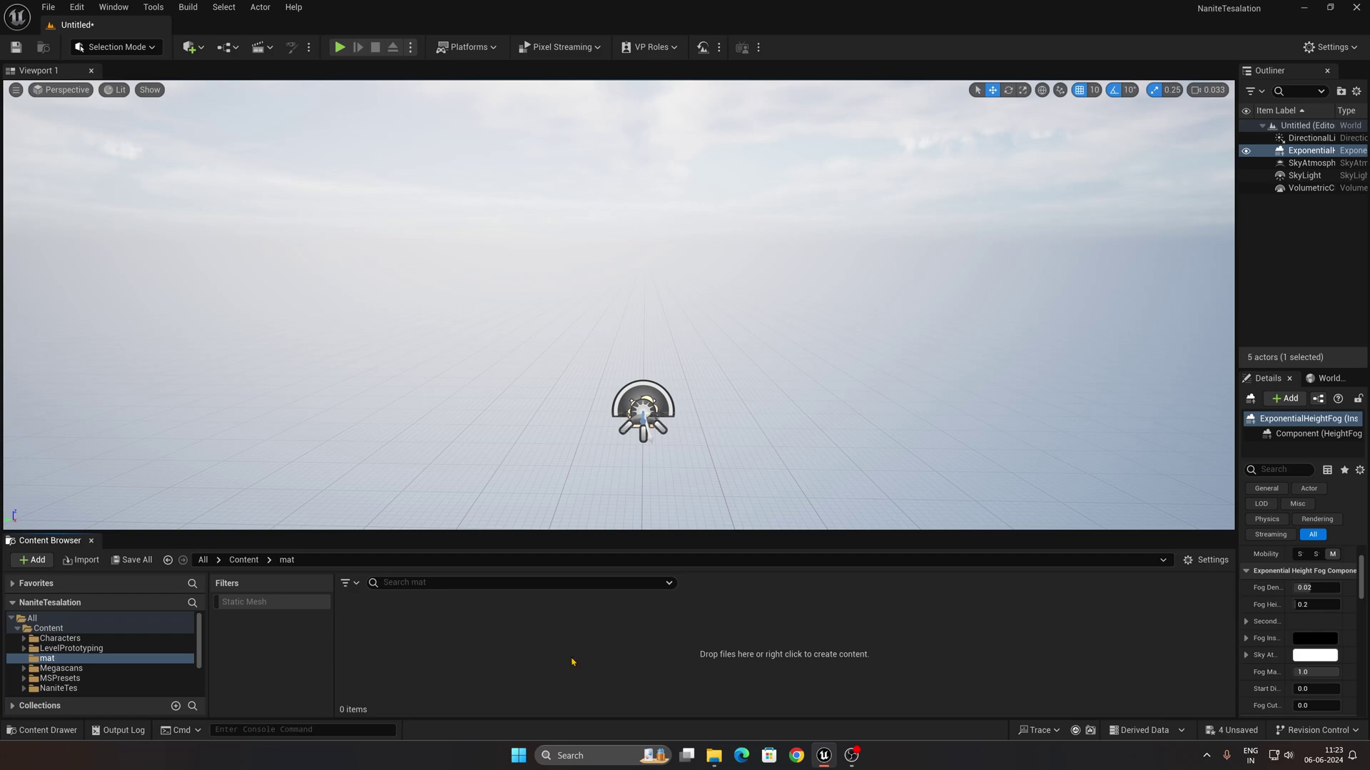
Step: Create a material named mat1 in the mat folder and open it in the Material Editor
{"action": "right_click", "coordinate": [571, 662]}
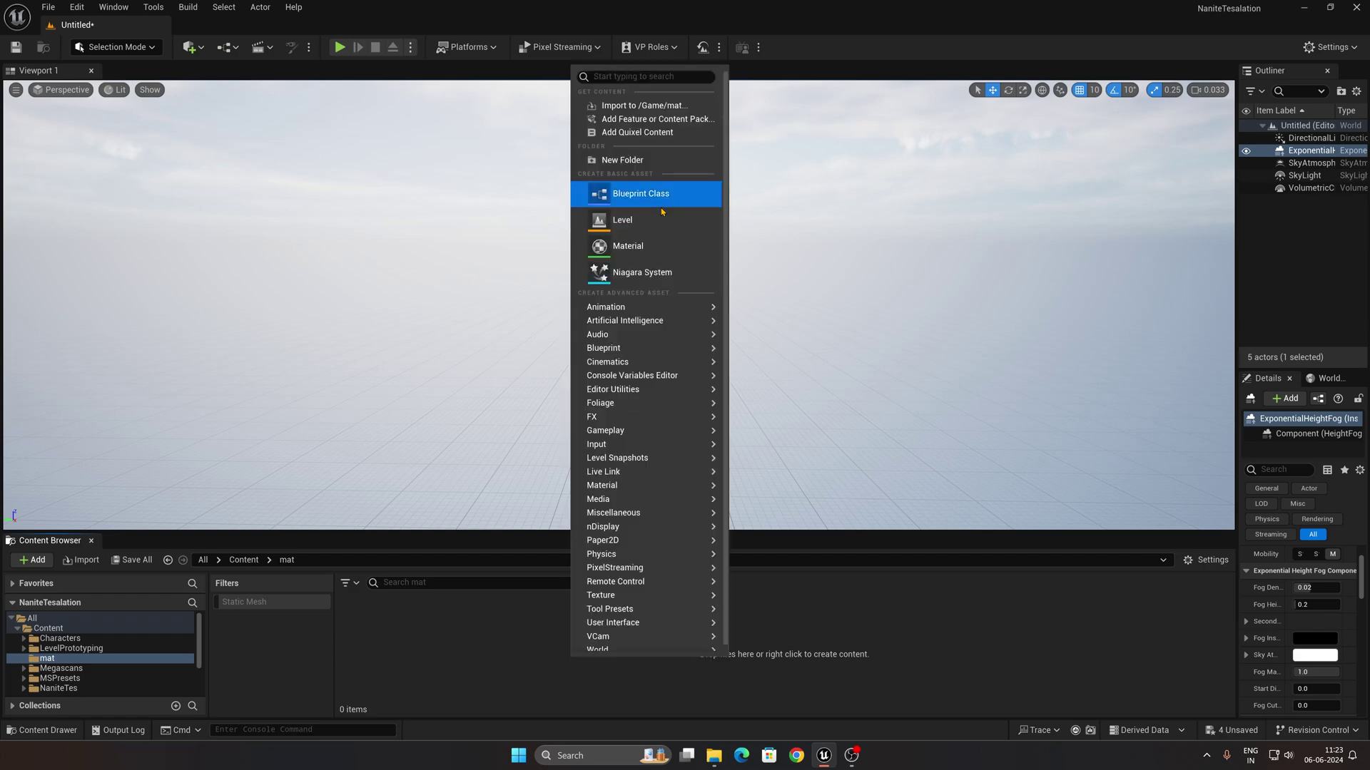
{"action": "left_click", "coordinate": [628, 246]}
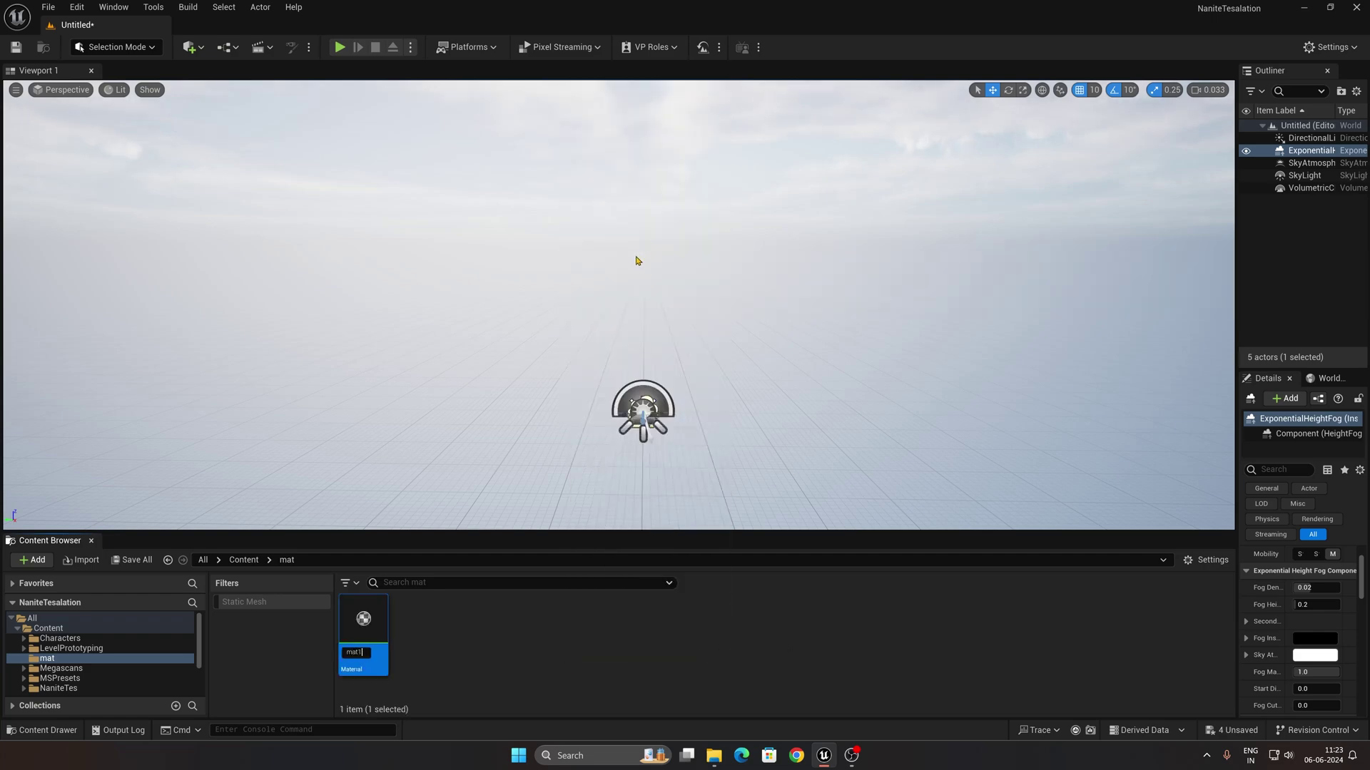
{"action": "type", "text": "mat1"}
{"action": "key", "text": "Return"}
{"action": "key", "text": "Return"}
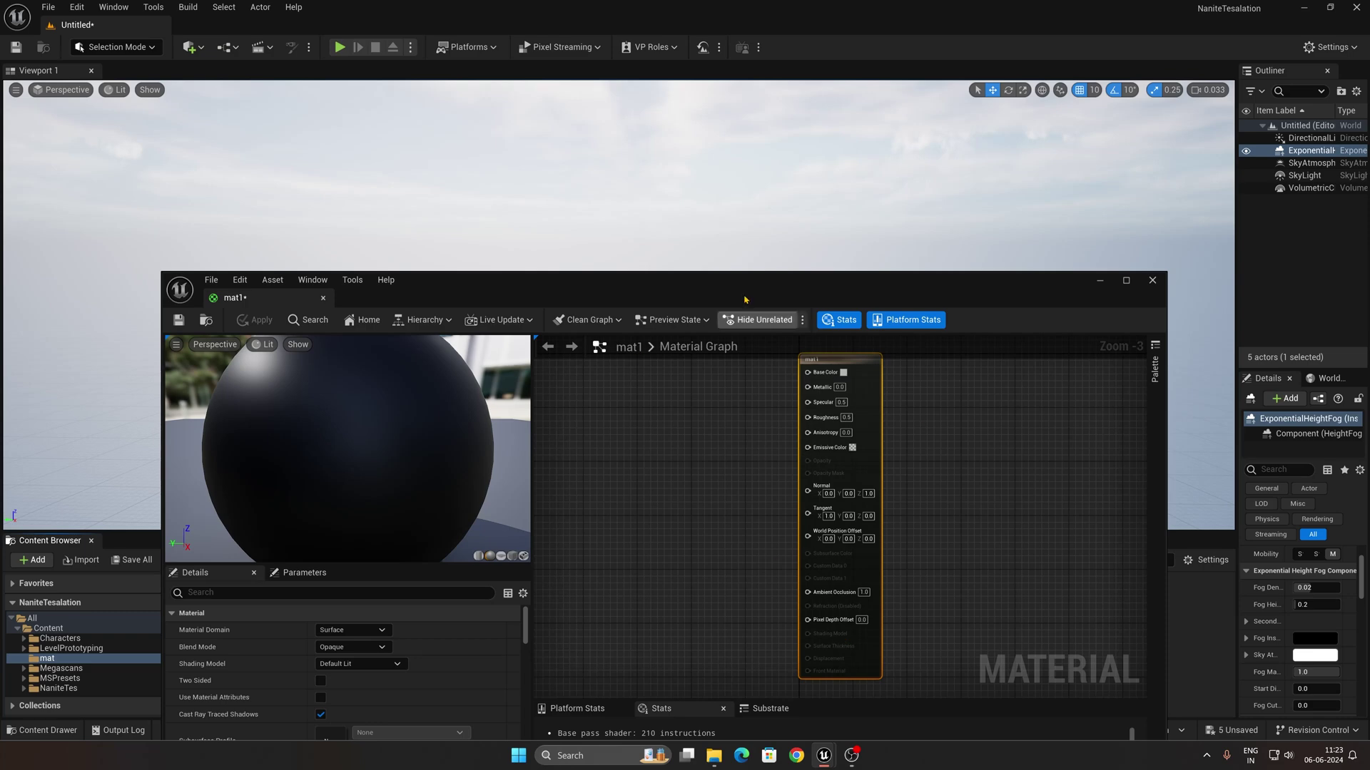
{"action": "left_click_drag", "start_coordinate": [744, 300], "coordinate": [768, 178]}
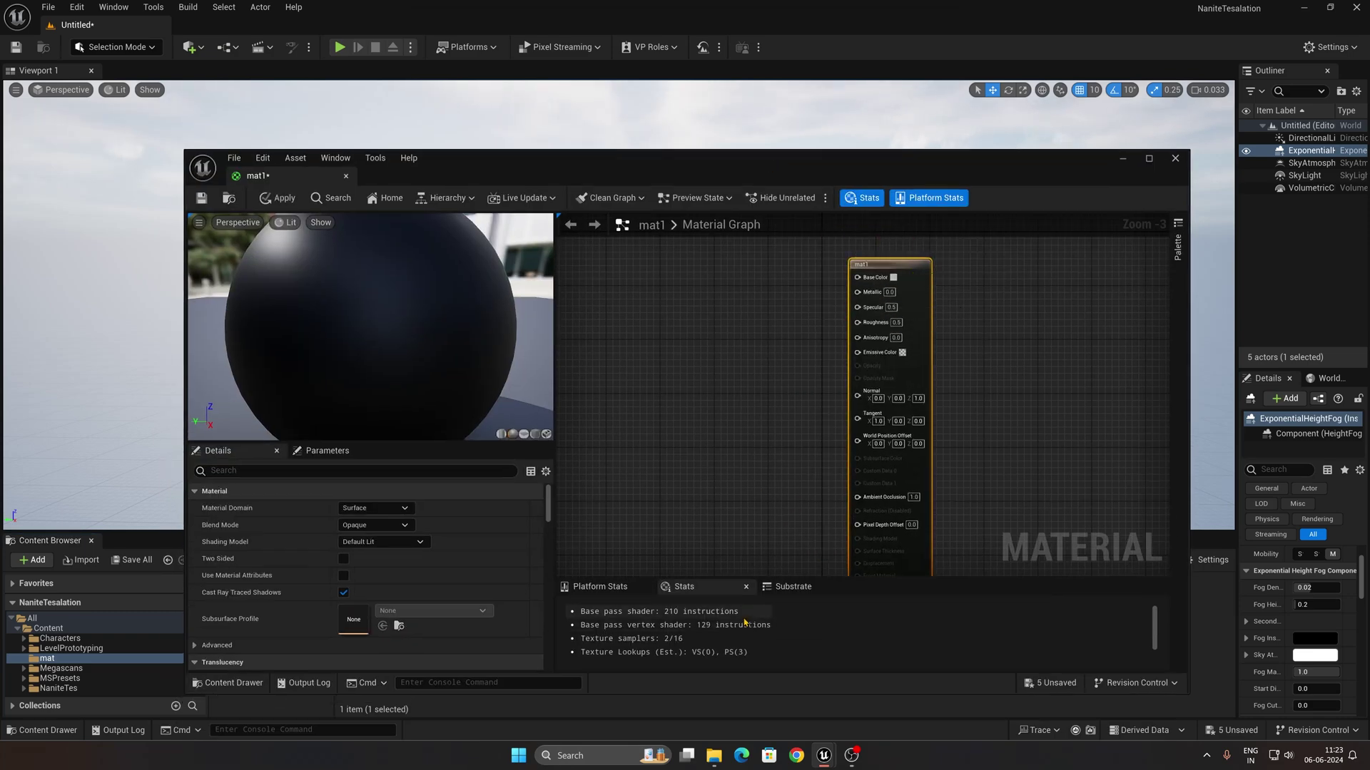
Step: Open DefaultEngine.ini, select the r.Nanite.AllowTessellation and r.Nanite.Tessellation lines, then close Notepad
{"action": "left_click", "coordinate": [714, 758]}
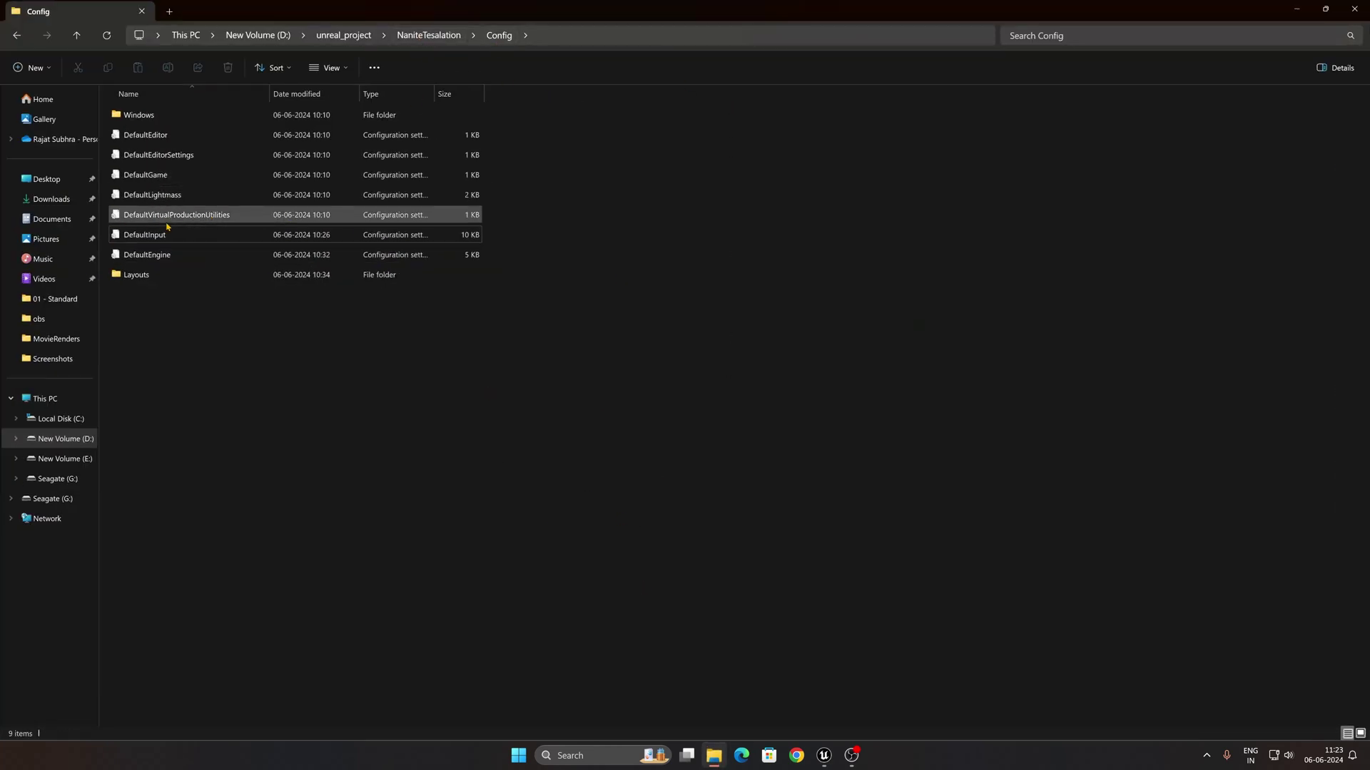
{"action": "double_click", "coordinate": [170, 257]}
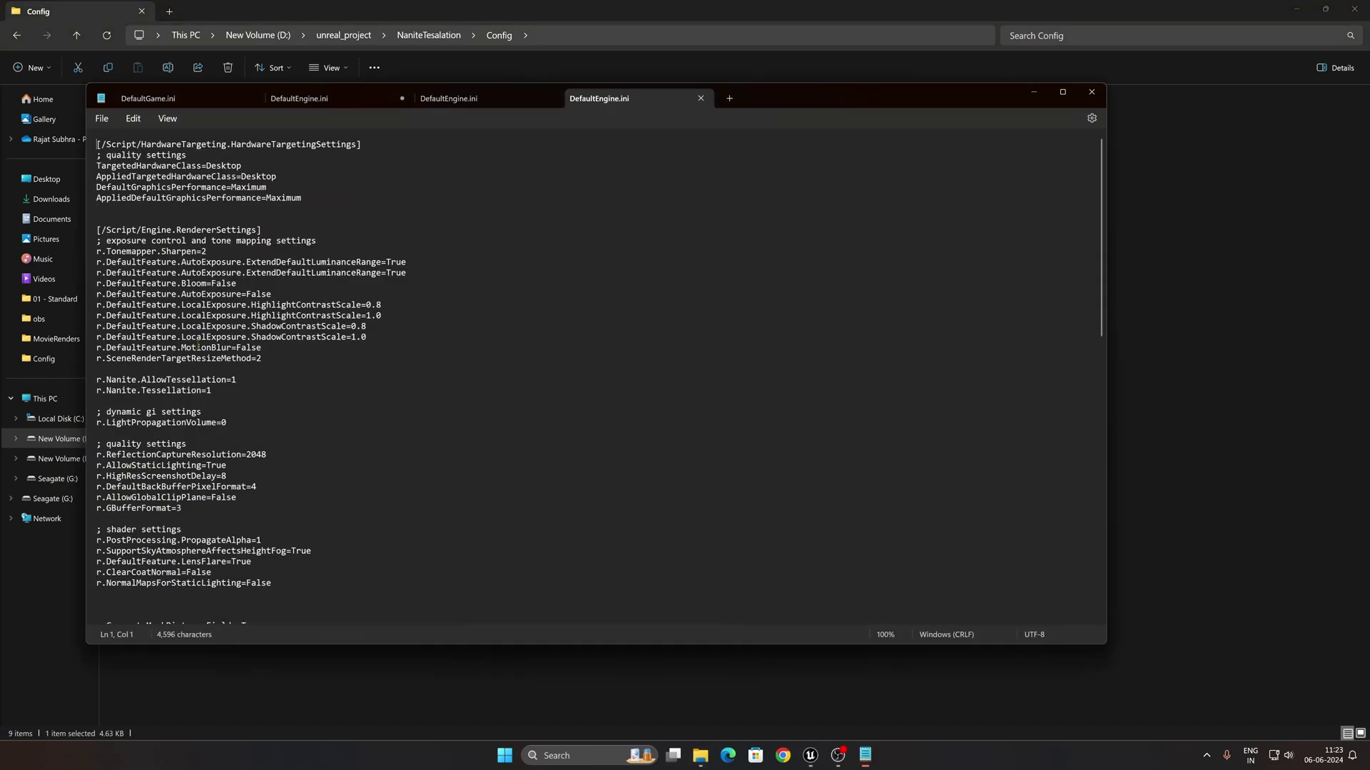
{"action": "left_click_drag", "start_coordinate": [222, 392], "coordinate": [174, 384]}
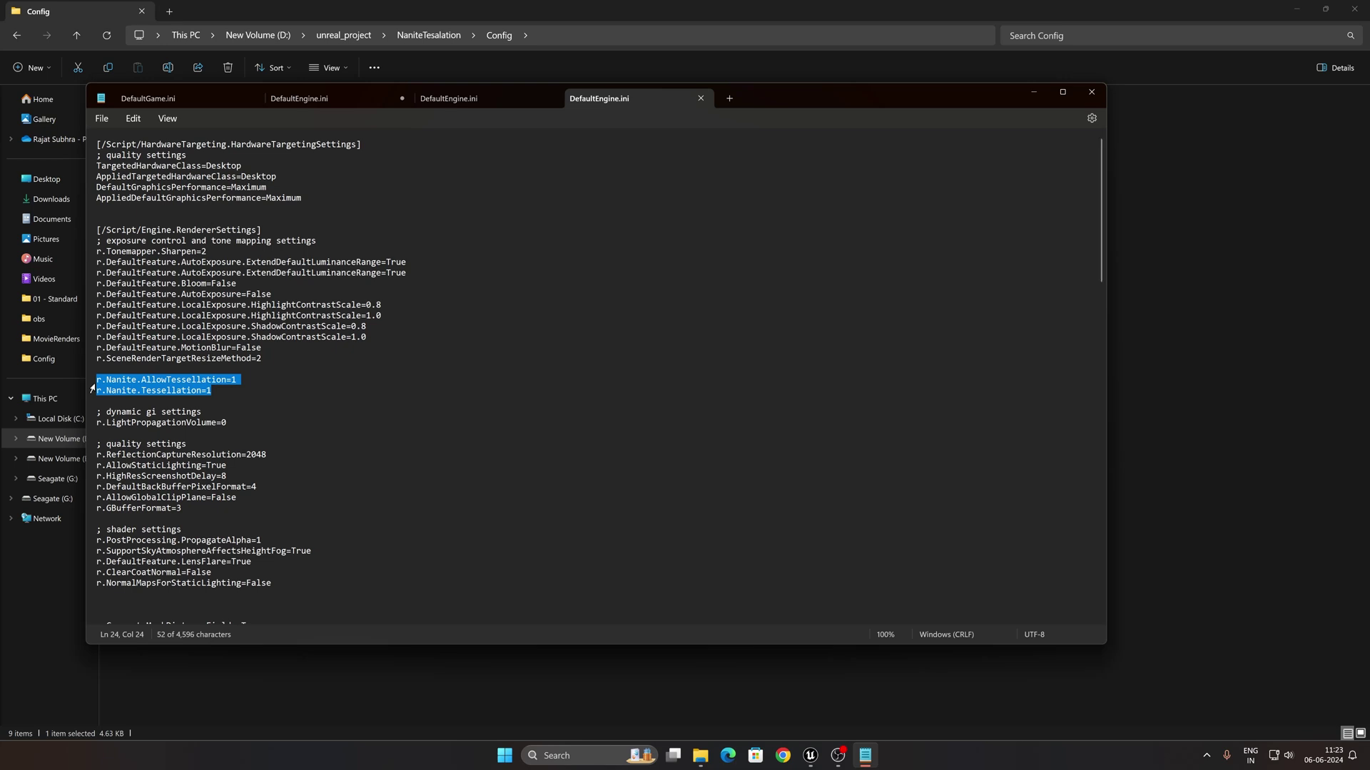
{"action": "left_click", "coordinate": [266, 363]}
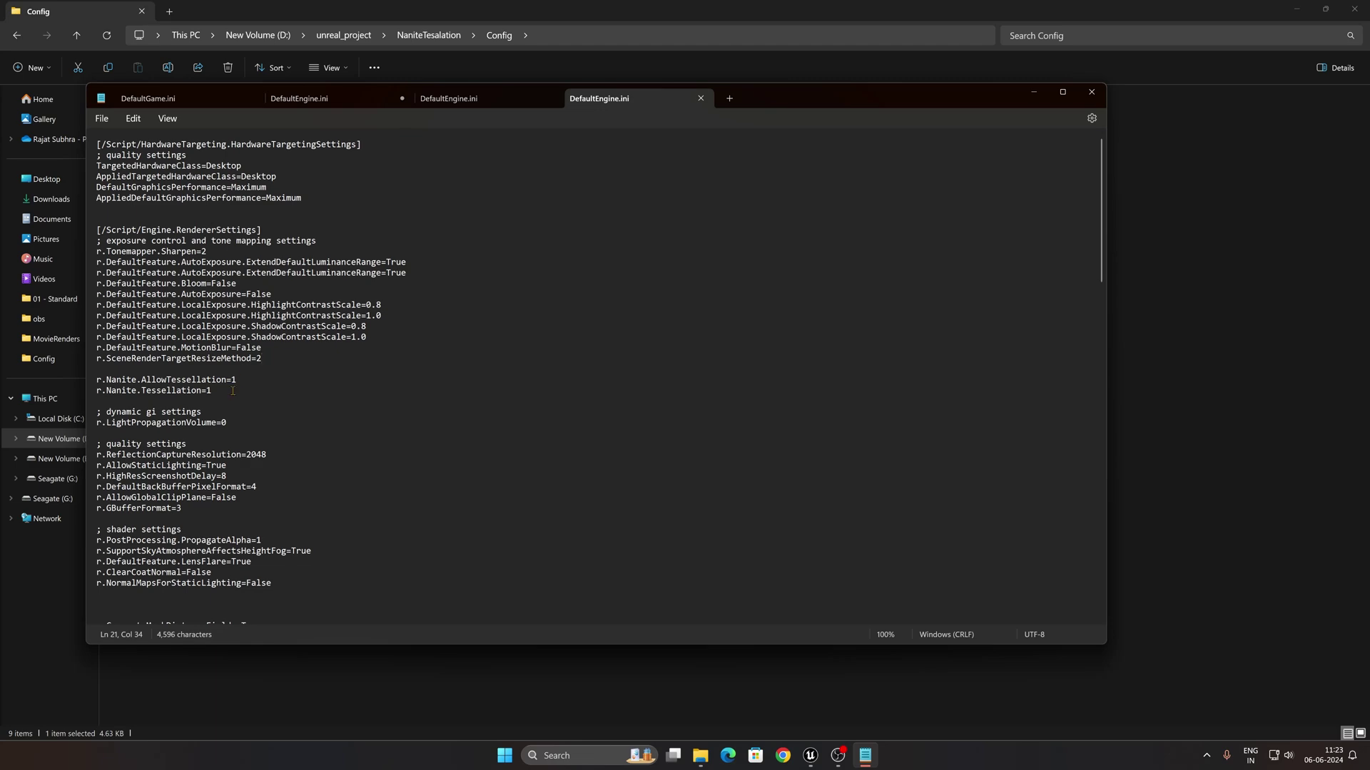
{"action": "left_click_drag", "start_coordinate": [233, 390], "coordinate": [148, 385]}
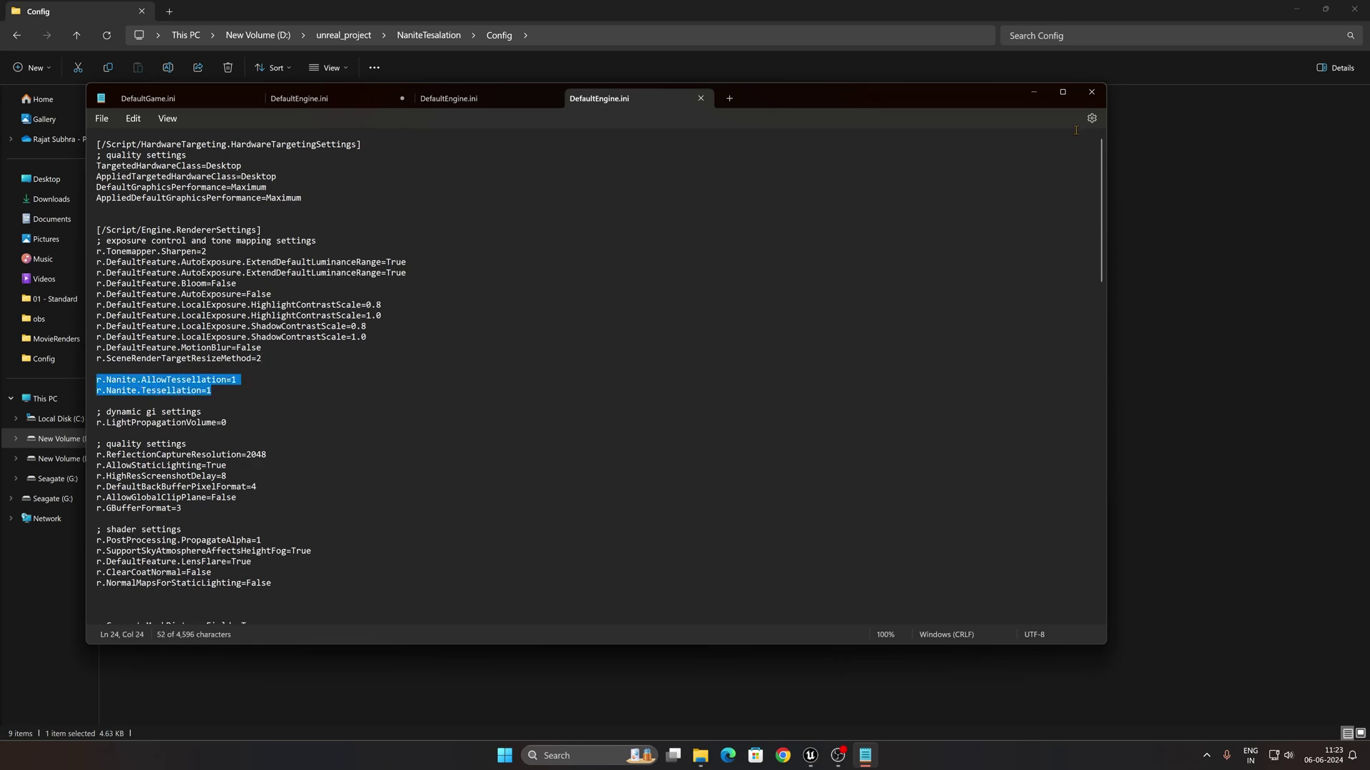
{"action": "left_click", "coordinate": [1092, 94]}
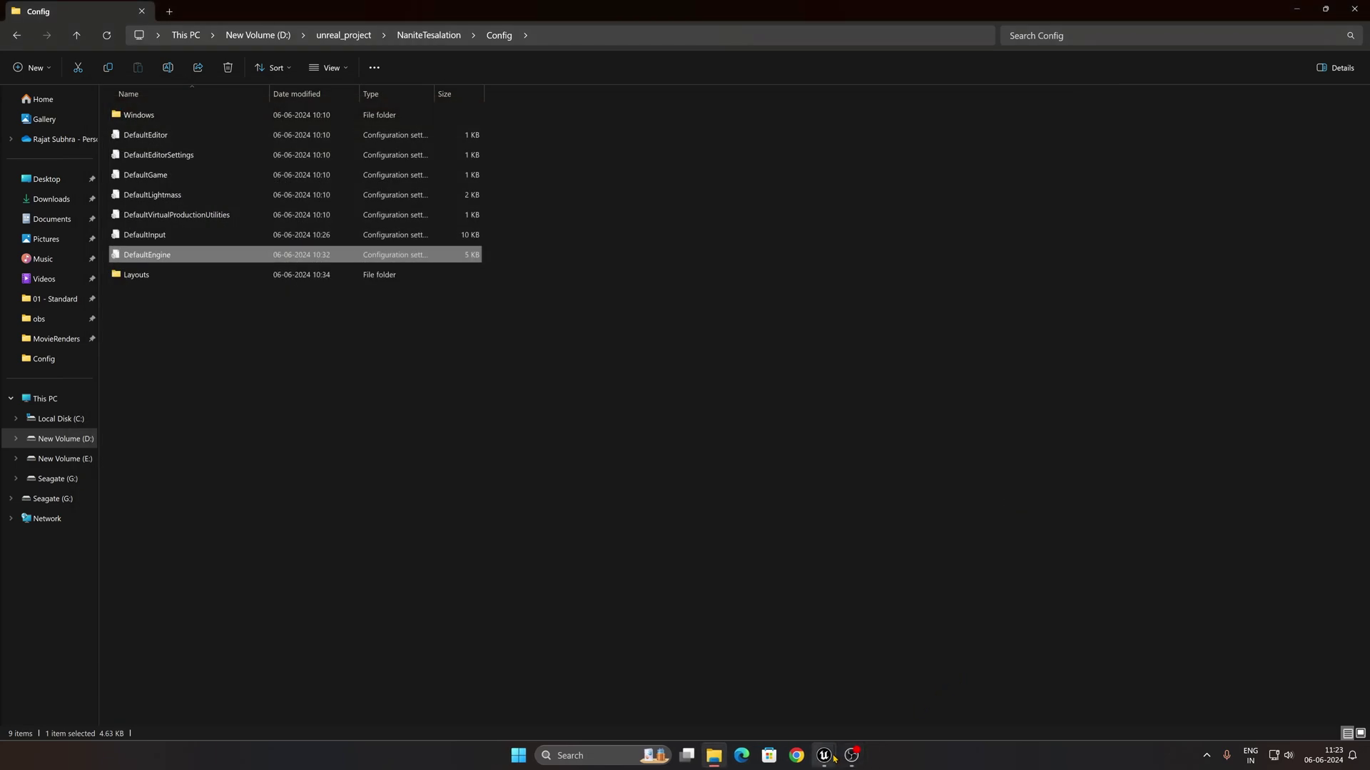
Step: Back in Unreal, search the Plugins browser for 'nanit' to show the Nanite Displaced Mesh plugin
{"action": "mouse_move", "coordinate": [827, 756]}
{"action": "left_click", "coordinate": [884, 685]}
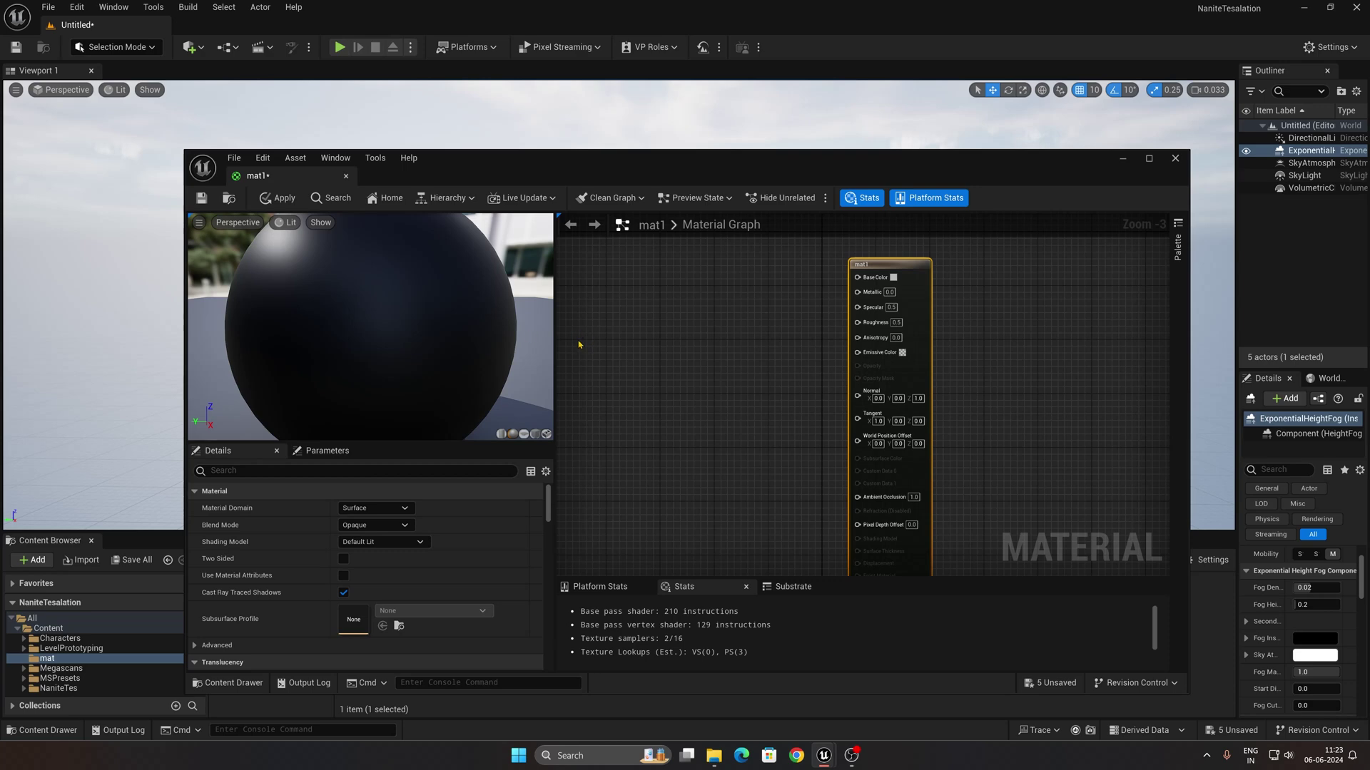
{"action": "left_click", "coordinate": [1328, 47]}
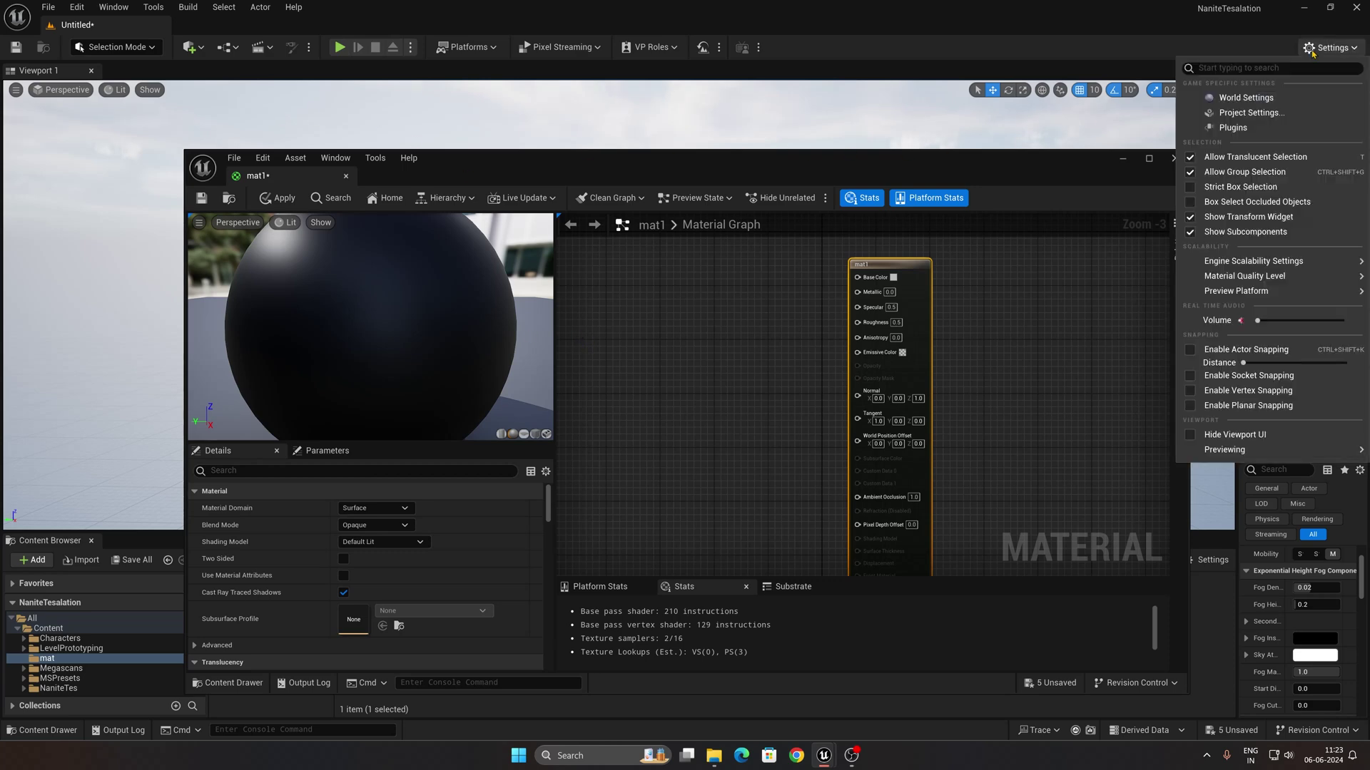
{"action": "left_click", "coordinate": [1232, 128]}
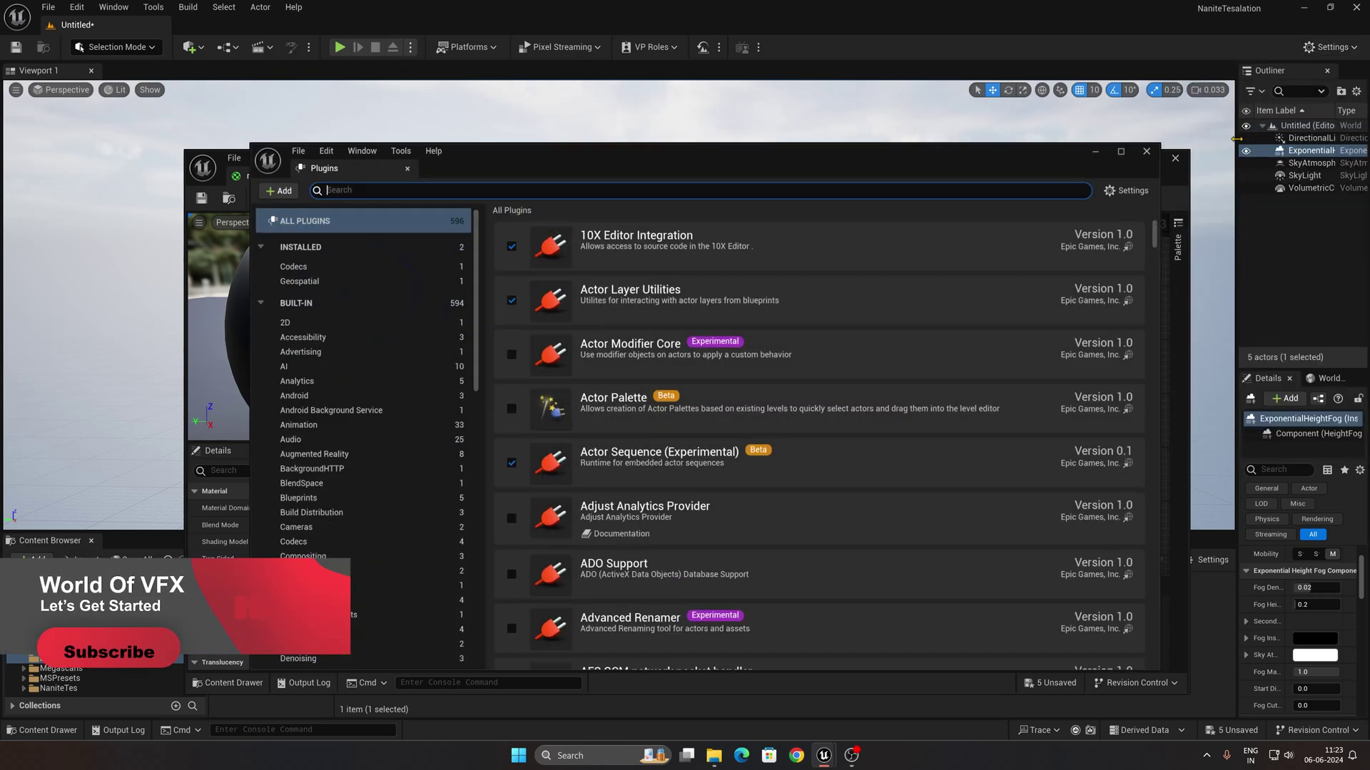
{"action": "type", "text": "nanit"}
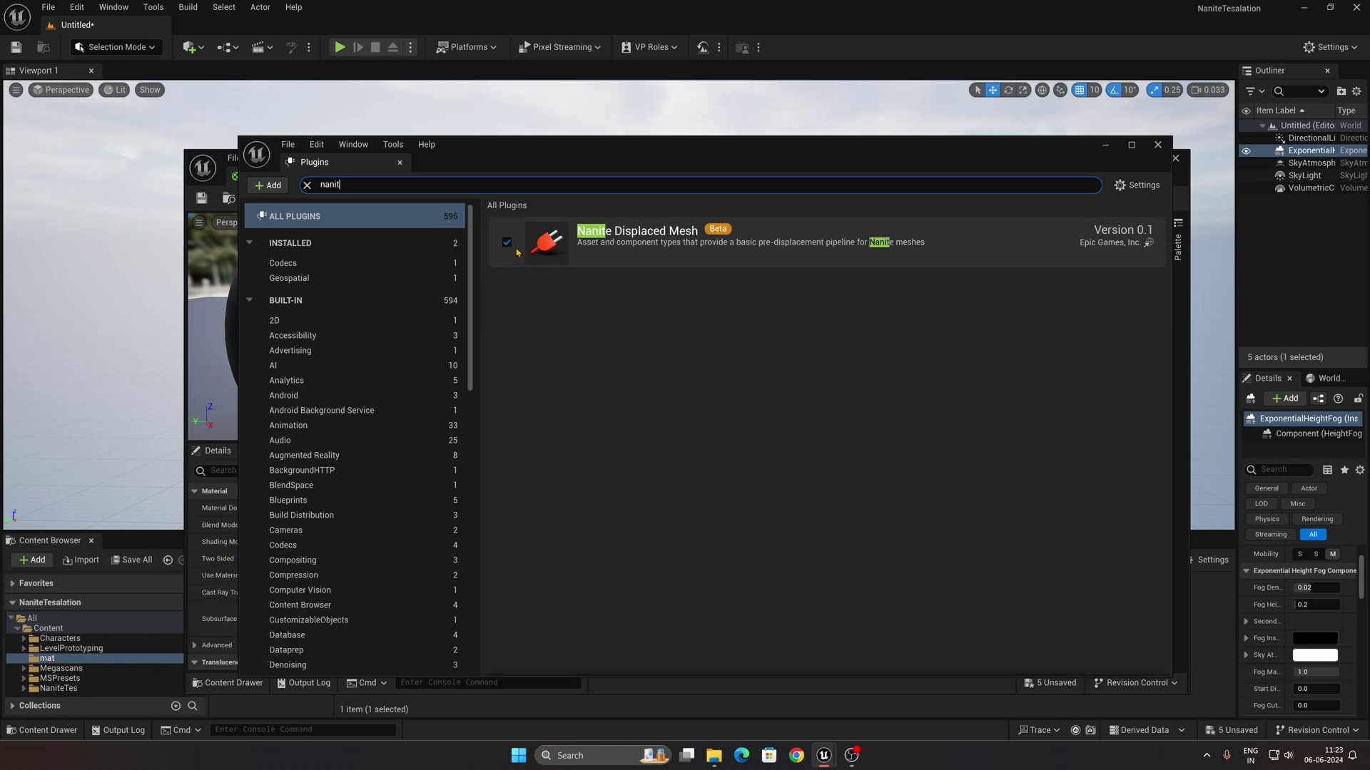
Step: Tick Used with Nanite and Enable Tessellation on mat1, then minimize its editor and deselect it
{"action": "left_click", "coordinate": [1156, 145]}
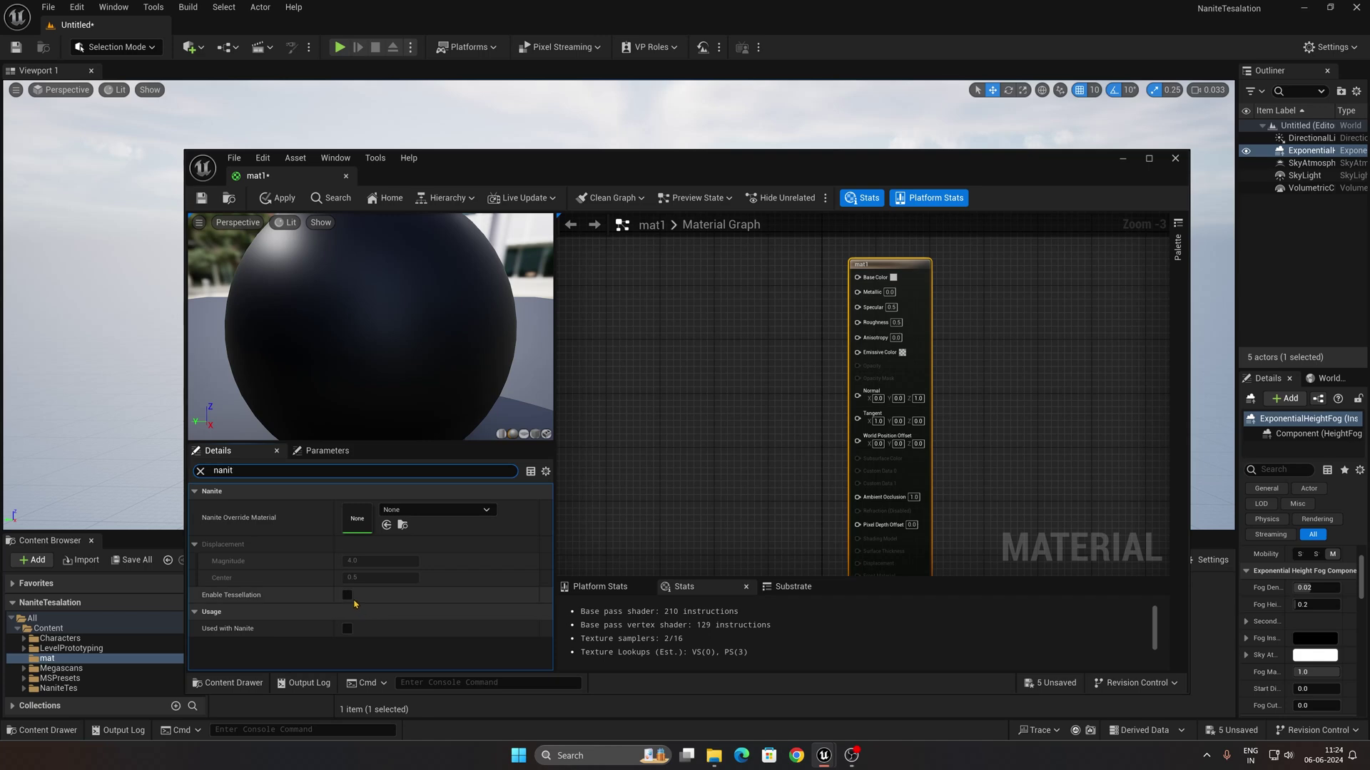
{"action": "left_click", "coordinate": [346, 628]}
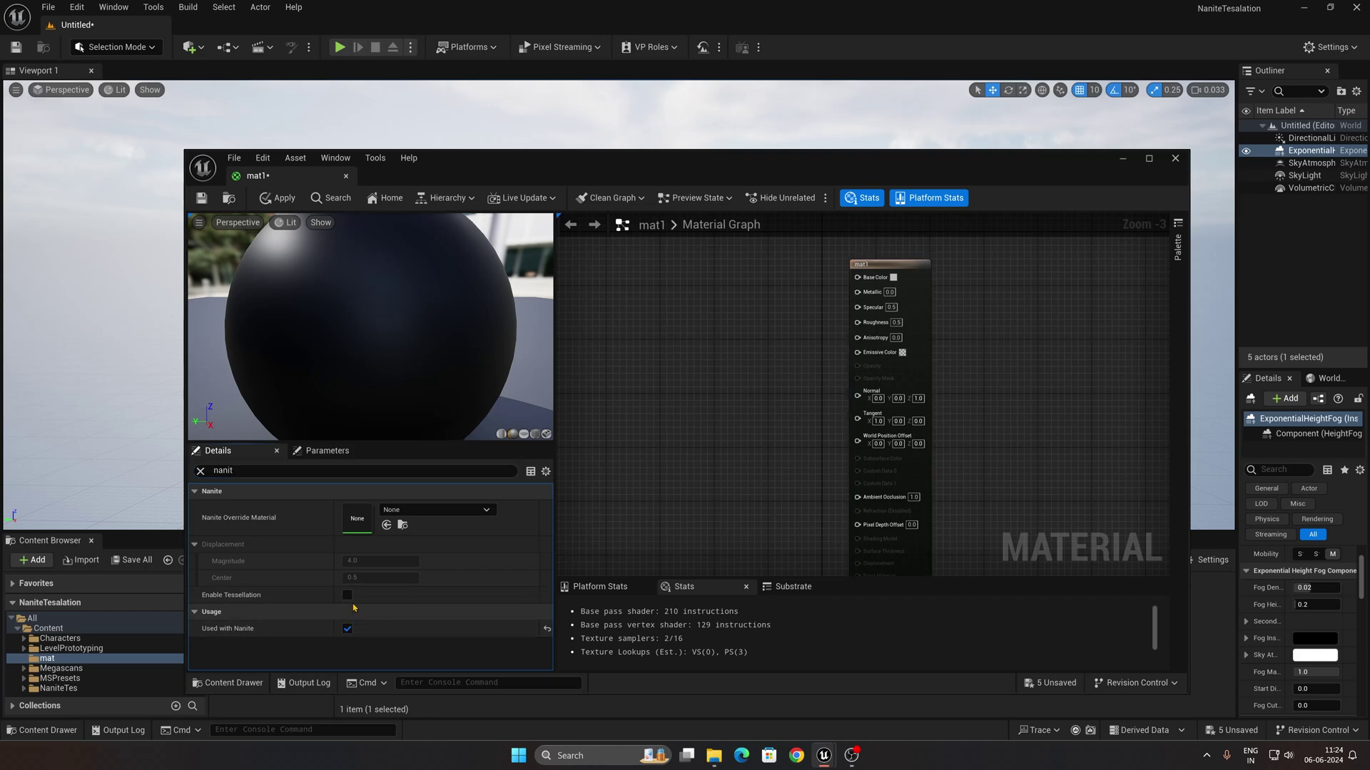
{"action": "left_click", "coordinate": [348, 595]}
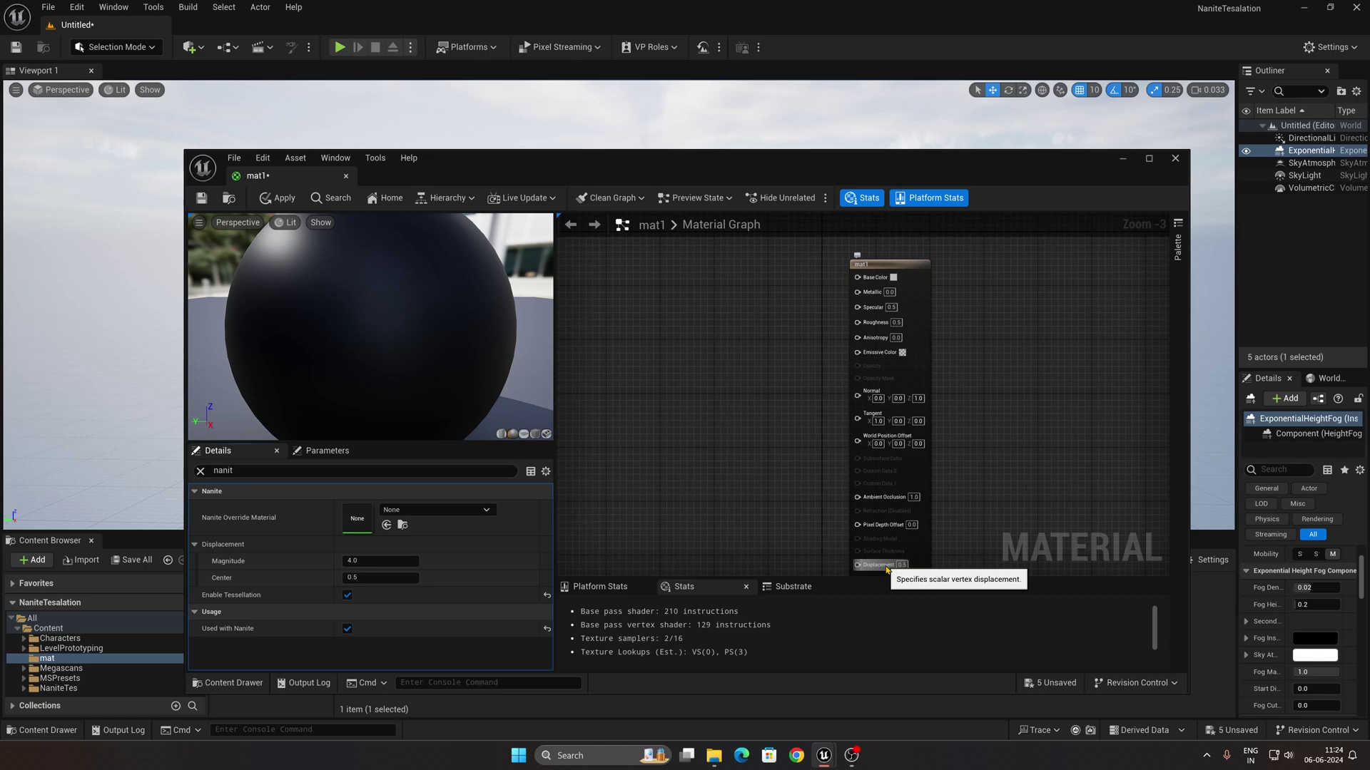
{"action": "left_click", "coordinate": [1121, 159]}
{"action": "left_click", "coordinate": [578, 623]}
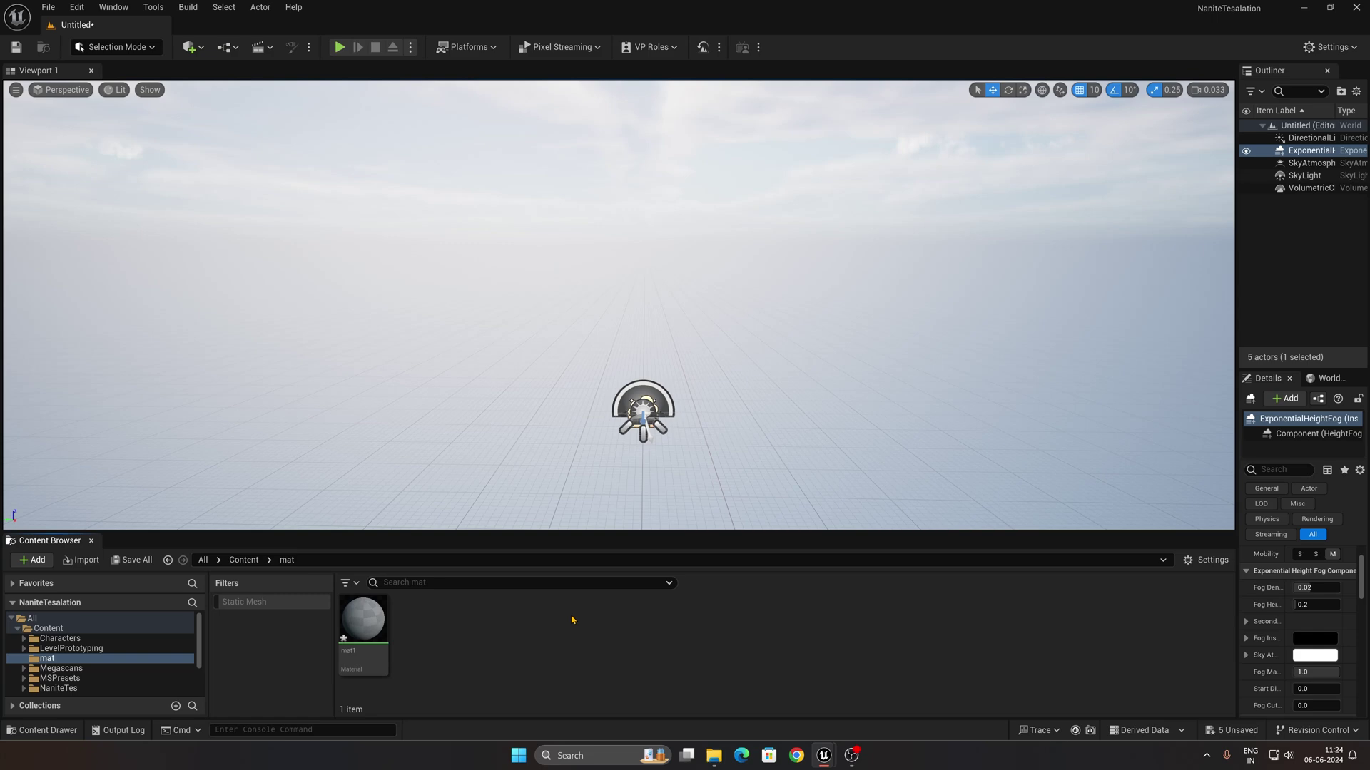
Step: Review the local Bridge surfaces Rocky Ground, Gouged Rock Cliff and Cracked Shale
{"action": "left_click", "coordinate": [190, 47]}
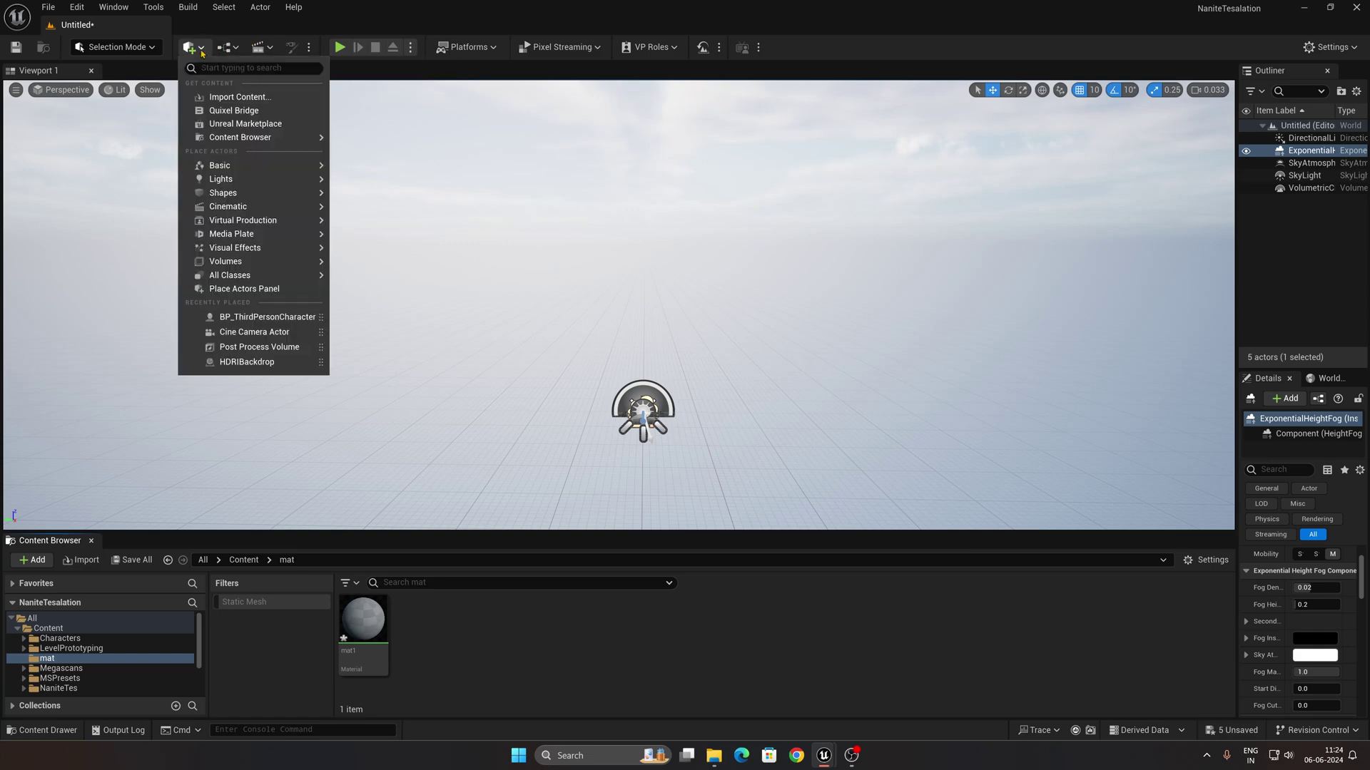
{"action": "left_click", "coordinate": [230, 112]}
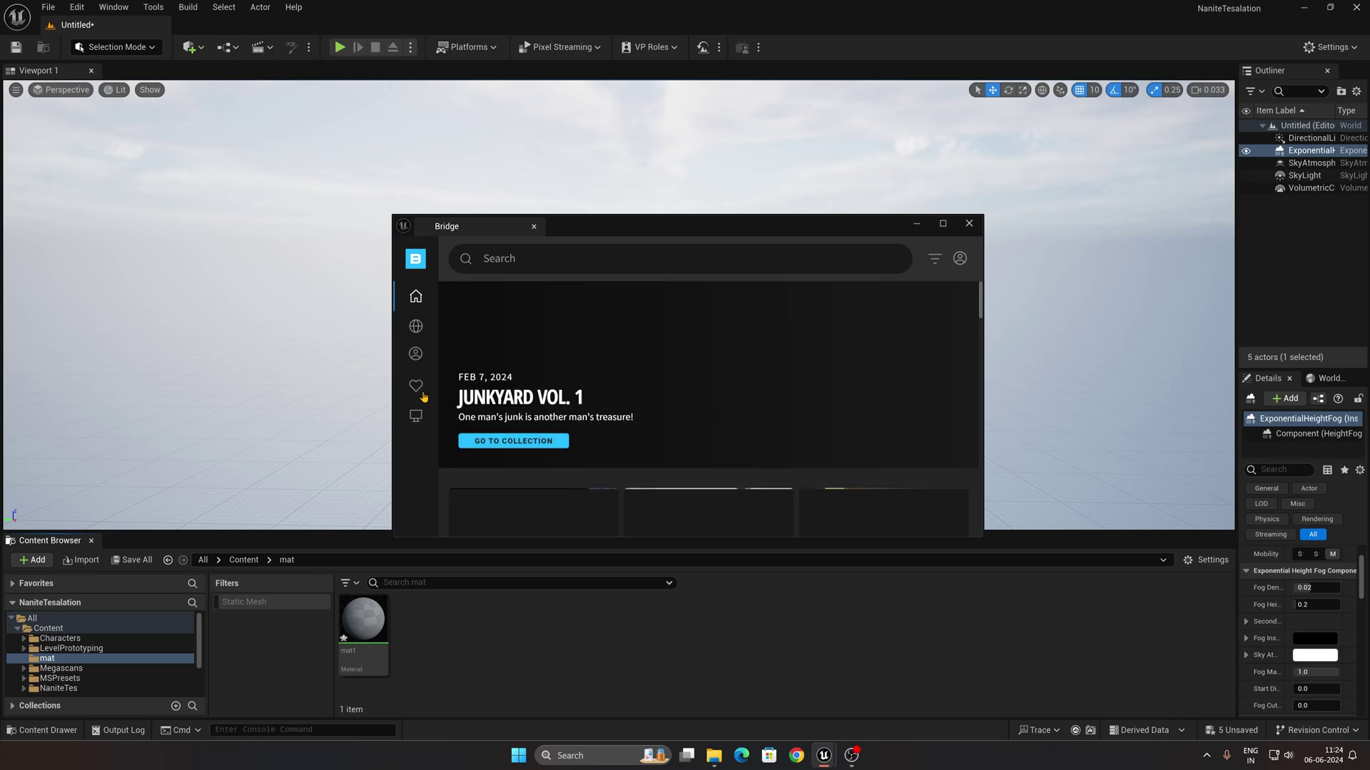
{"action": "left_click", "coordinate": [417, 416]}
{"action": "left_click", "coordinate": [519, 472]}
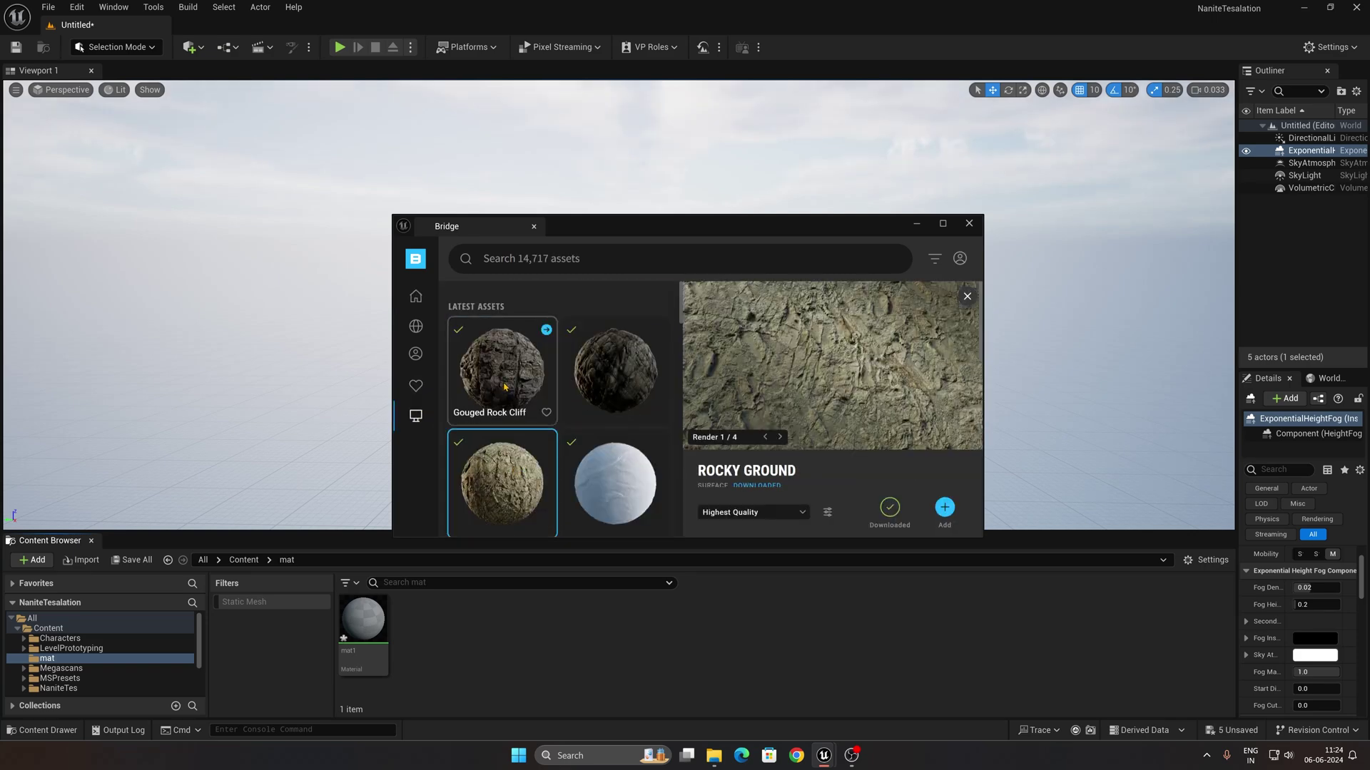
{"action": "left_click", "coordinate": [501, 374]}
{"action": "left_click", "coordinate": [614, 375]}
{"action": "left_click", "coordinate": [502, 374]}
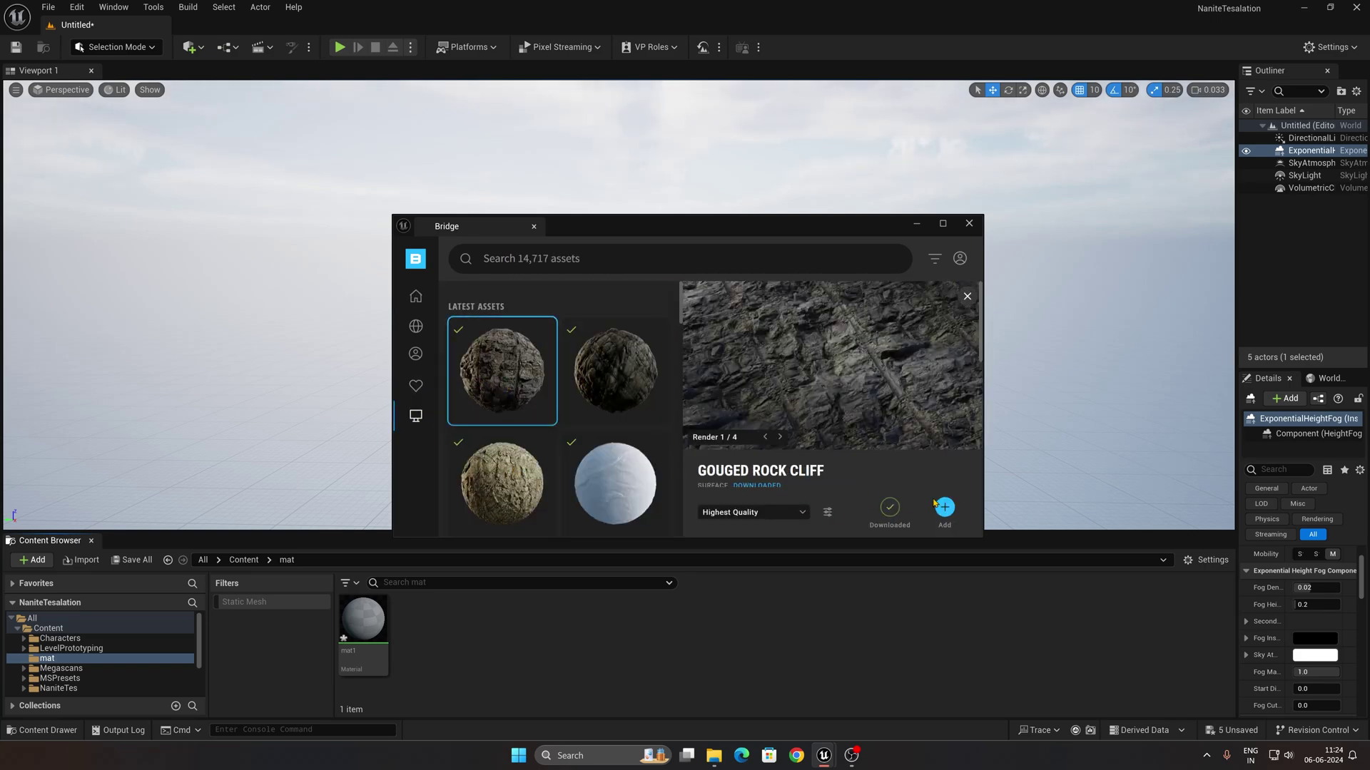
{"action": "left_click", "coordinate": [963, 224]}
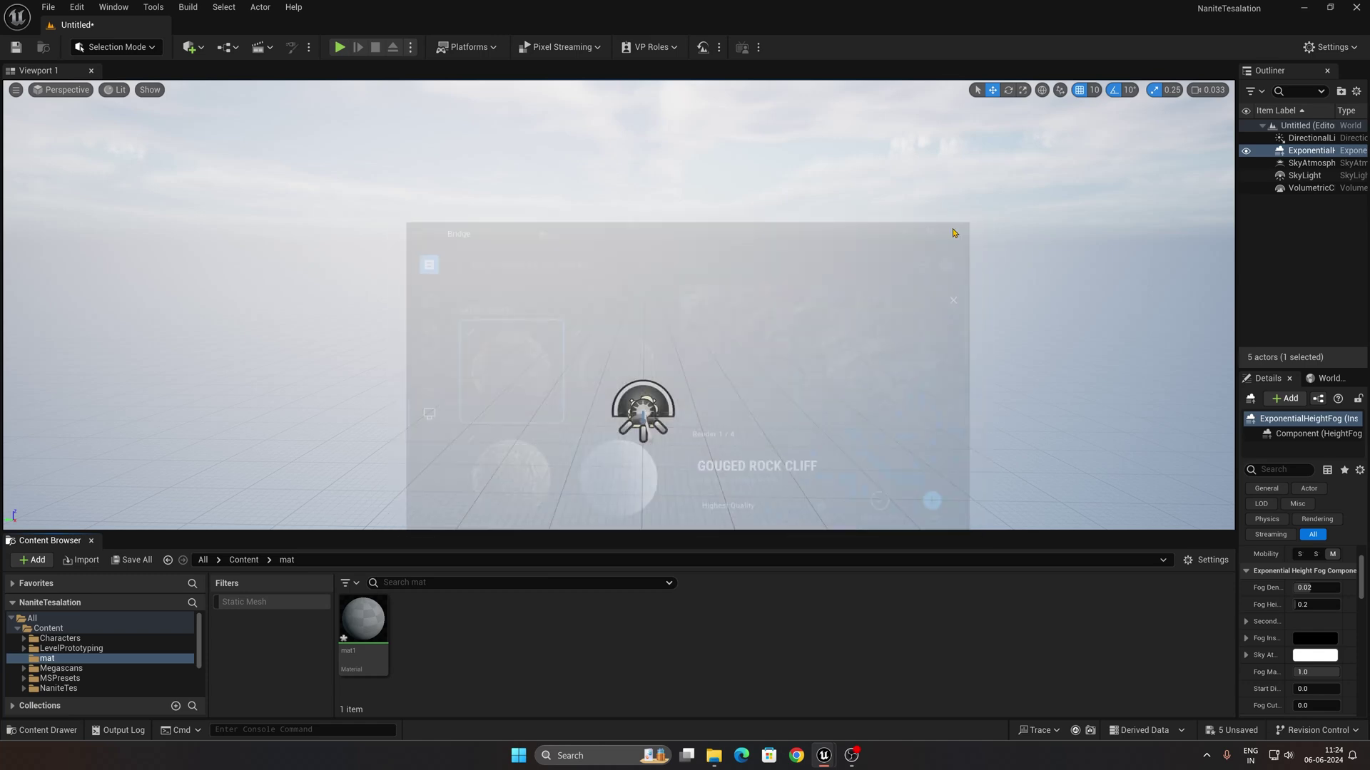
Step: Open the Megascans > Surfaces > Gouged Rock Cliff folder and bring the mat1 editor back
{"action": "left_click", "coordinate": [75, 671]}
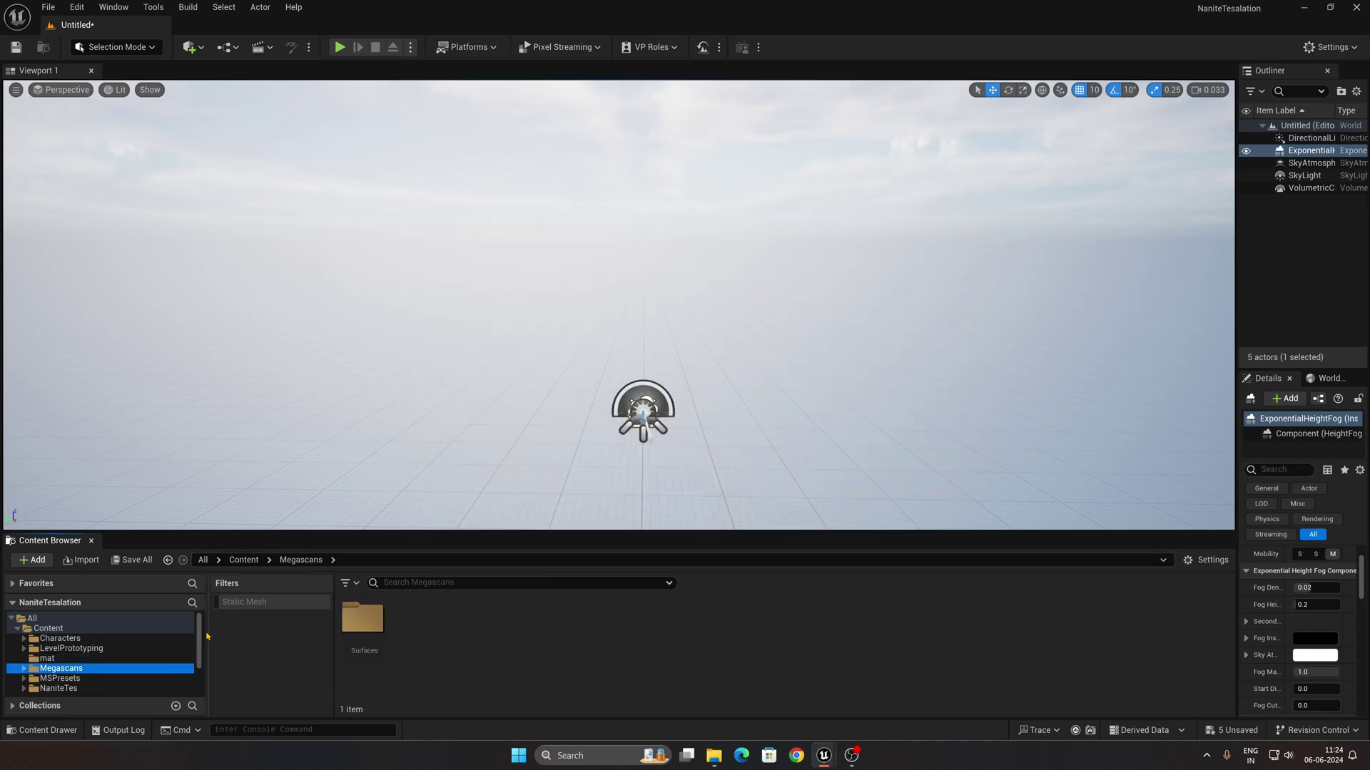
{"action": "double_click", "coordinate": [363, 618]}
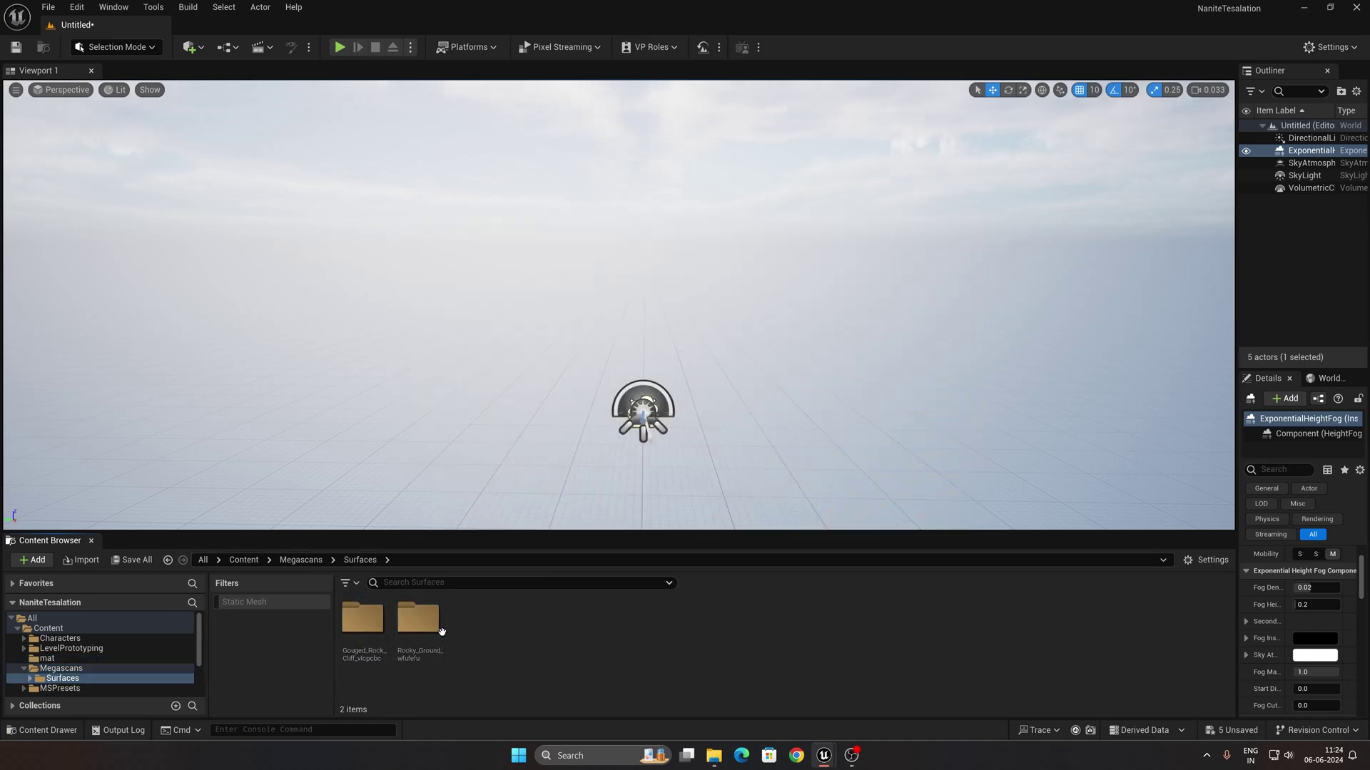
{"action": "double_click", "coordinate": [416, 618]}
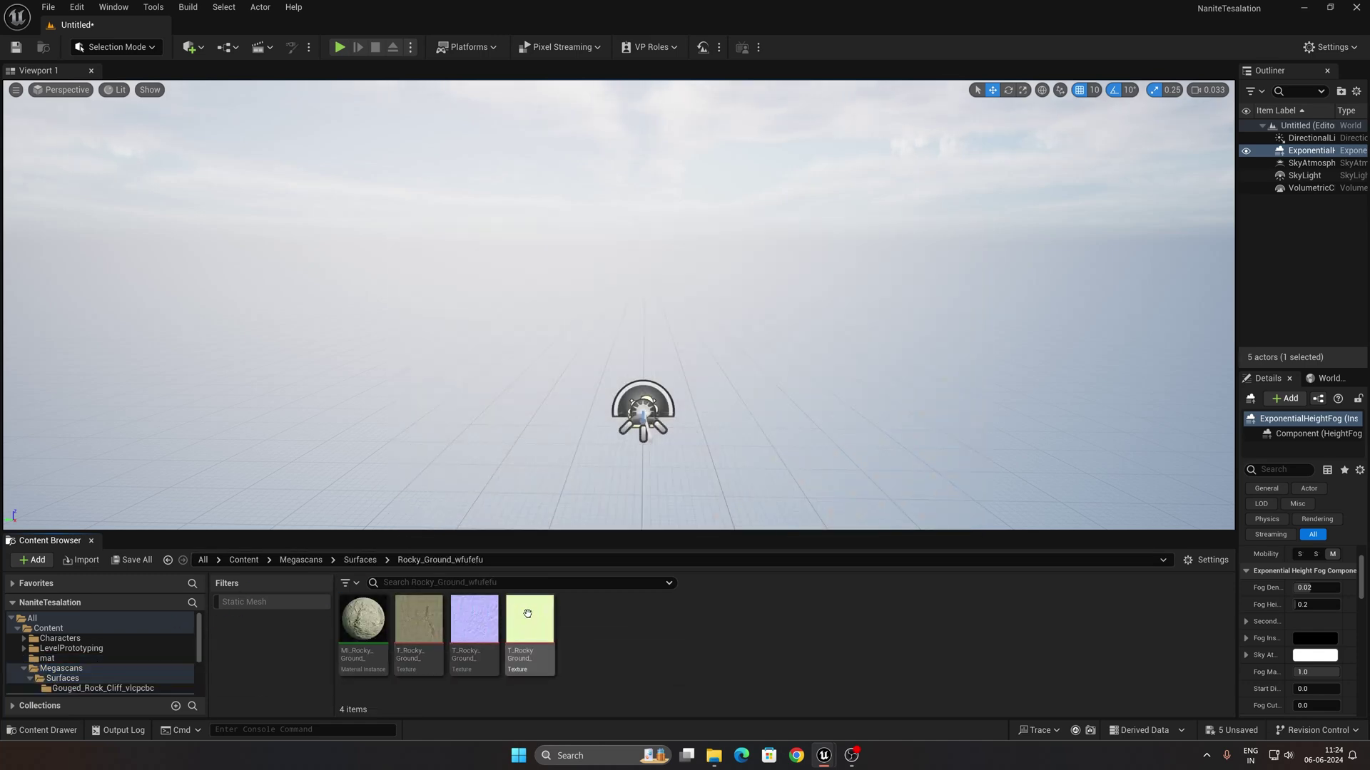
{"action": "left_click", "coordinate": [360, 560]}
{"action": "double_click", "coordinate": [363, 618]}
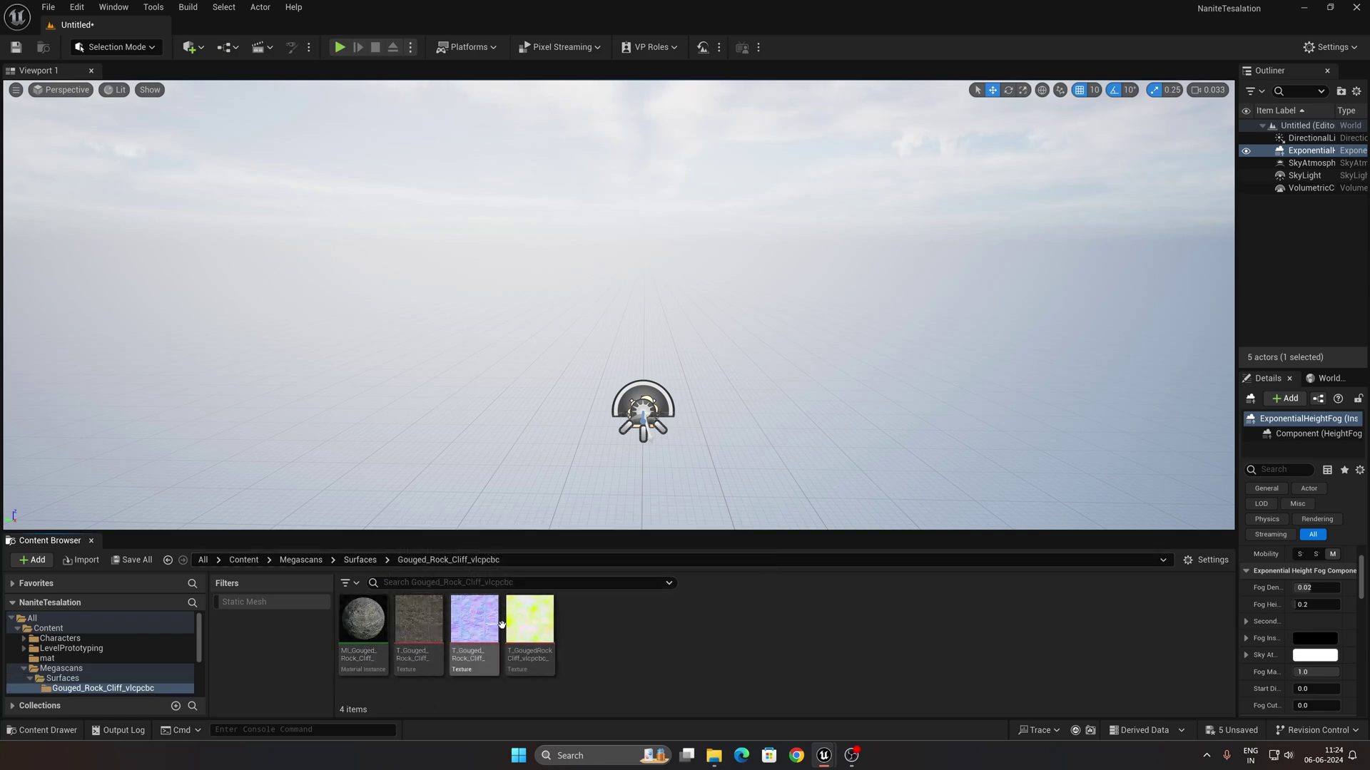
{"action": "mouse_move", "coordinate": [823, 755]}
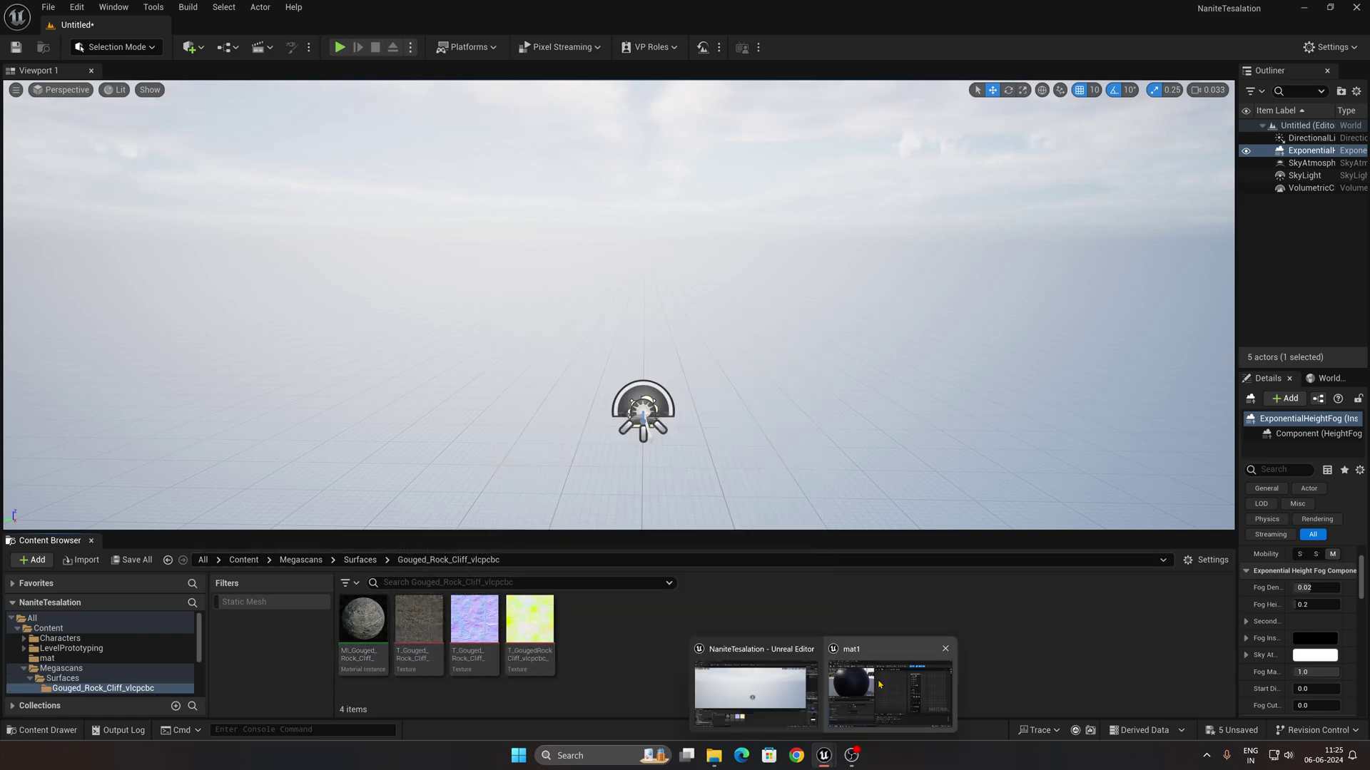
{"action": "left_click", "coordinate": [879, 685]}
{"action": "left_click_drag", "start_coordinate": [761, 168], "coordinate": [943, 80]}
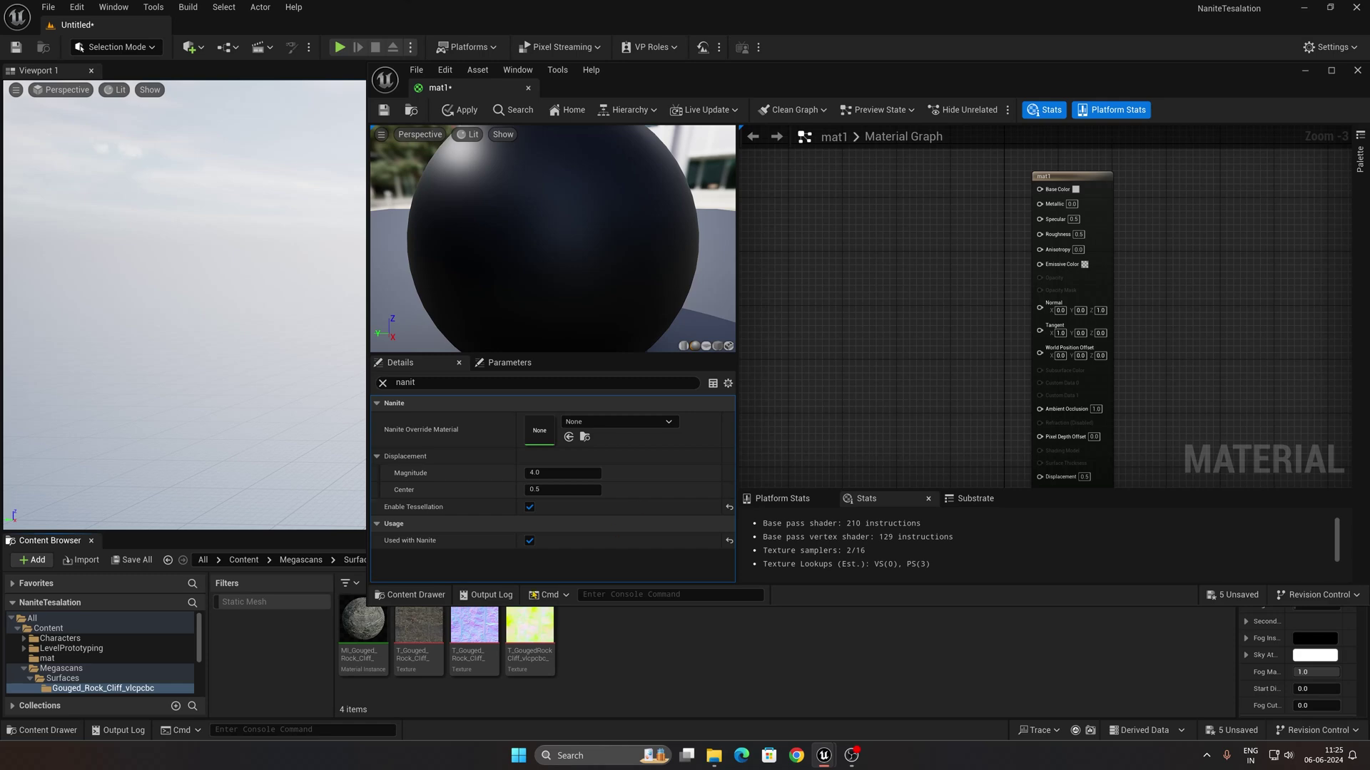
Step: Add the three Gouged Rock Cliff textures to mat1's graph and arrange them beside the material result
{"action": "left_click", "coordinate": [419, 628]}
{"action": "left_click", "coordinate": [526, 629], "text": "shift"}
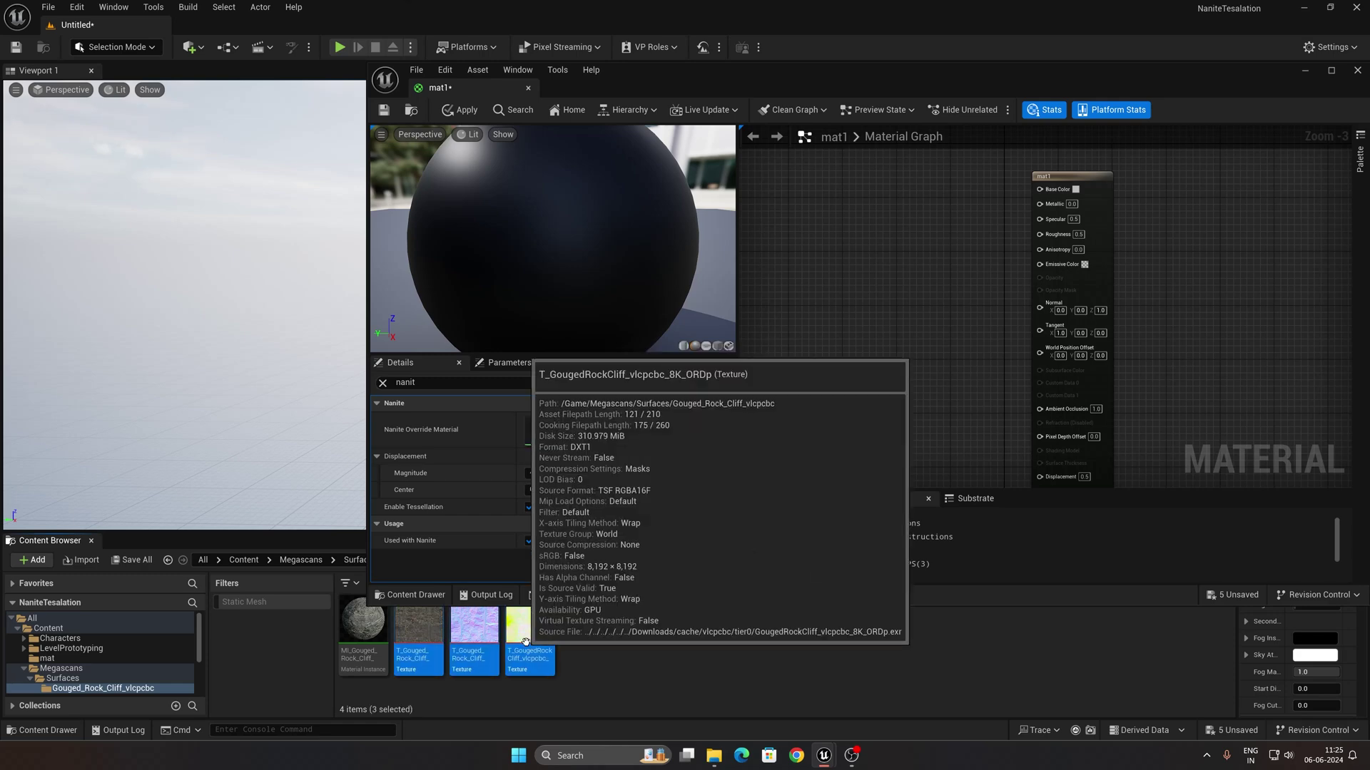
{"action": "left_click_drag", "start_coordinate": [526, 629], "coordinate": [862, 218]}
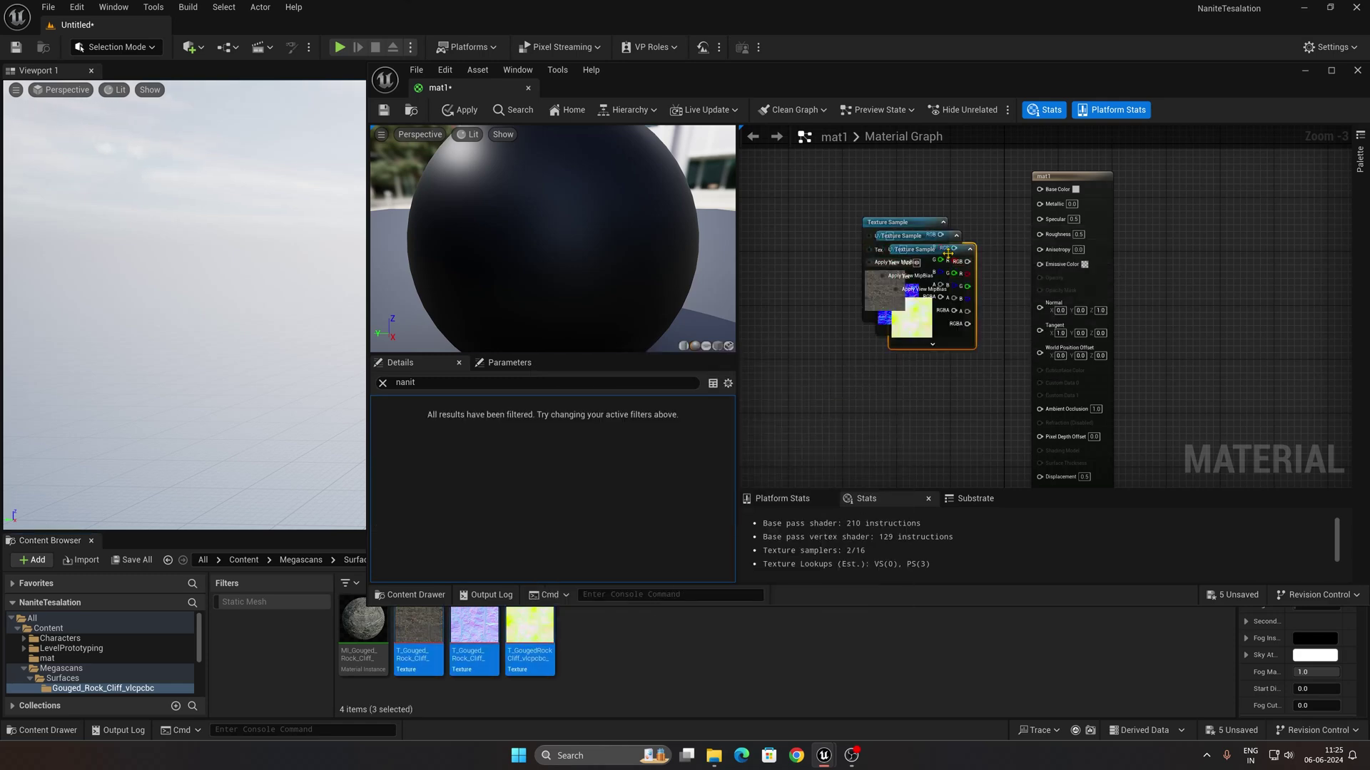
{"action": "double_click", "coordinate": [1357, 88]}
{"action": "left_click_drag", "start_coordinate": [693, 189], "coordinate": [646, 131]}
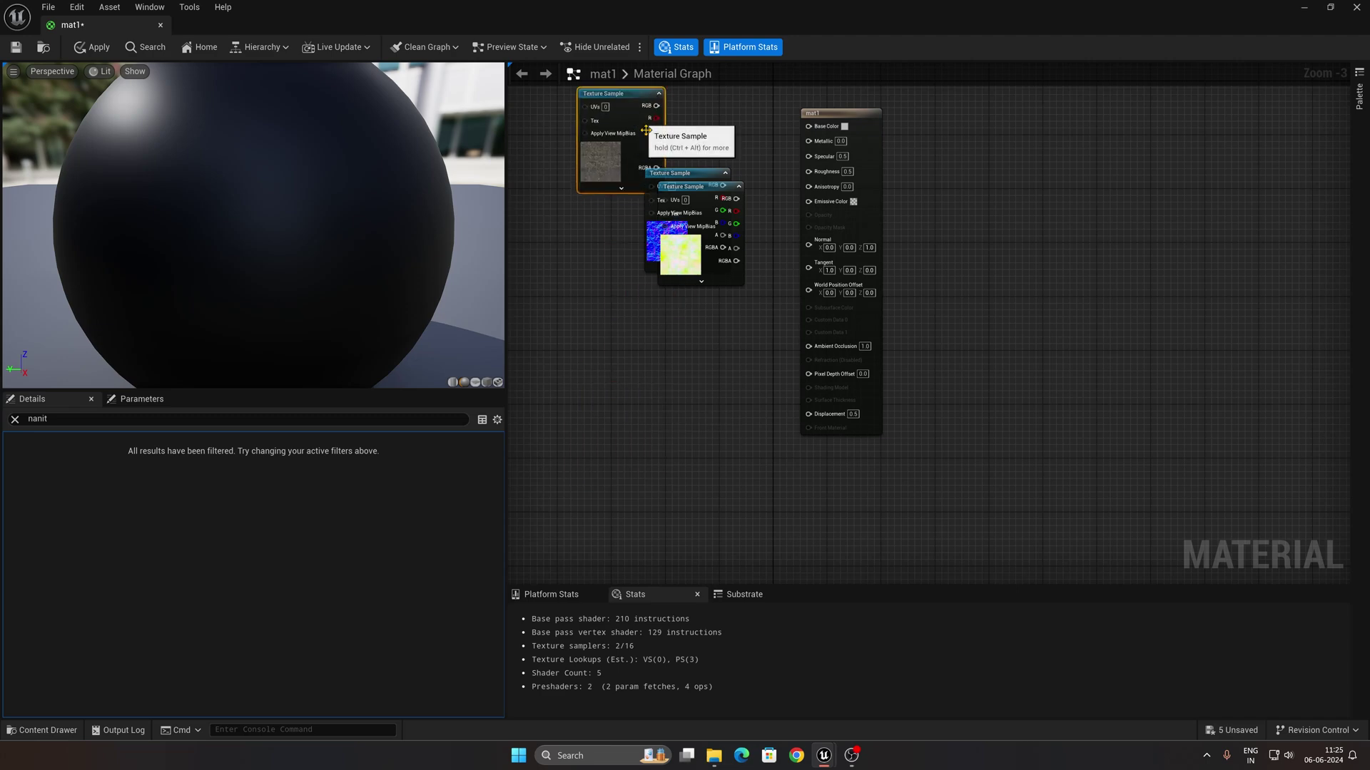
{"action": "left_click_drag", "start_coordinate": [699, 191], "coordinate": [664, 457]}
{"action": "left_click_drag", "start_coordinate": [702, 191], "coordinate": [633, 266]}
{"action": "left_click_drag", "start_coordinate": [614, 99], "coordinate": [809, 126]}
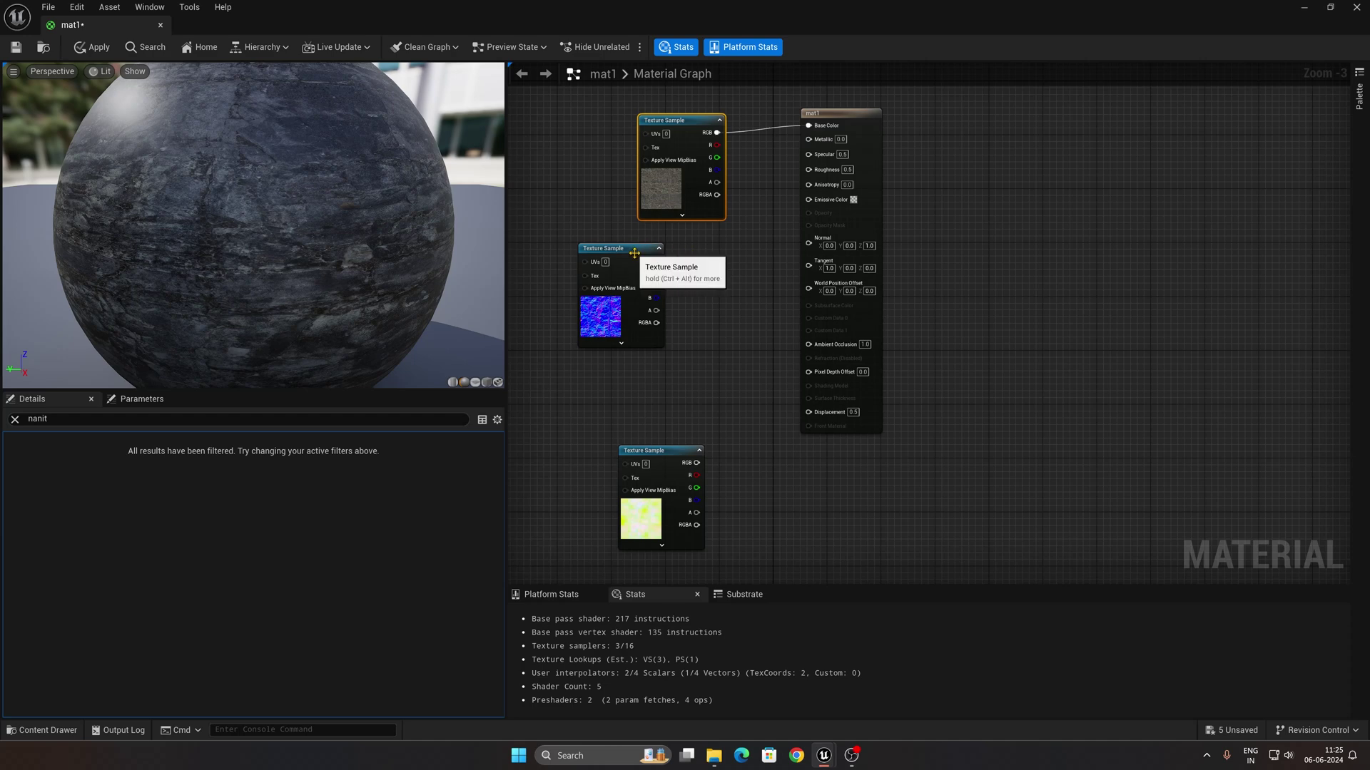
{"action": "left_click_drag", "start_coordinate": [634, 253], "coordinate": [708, 247]}
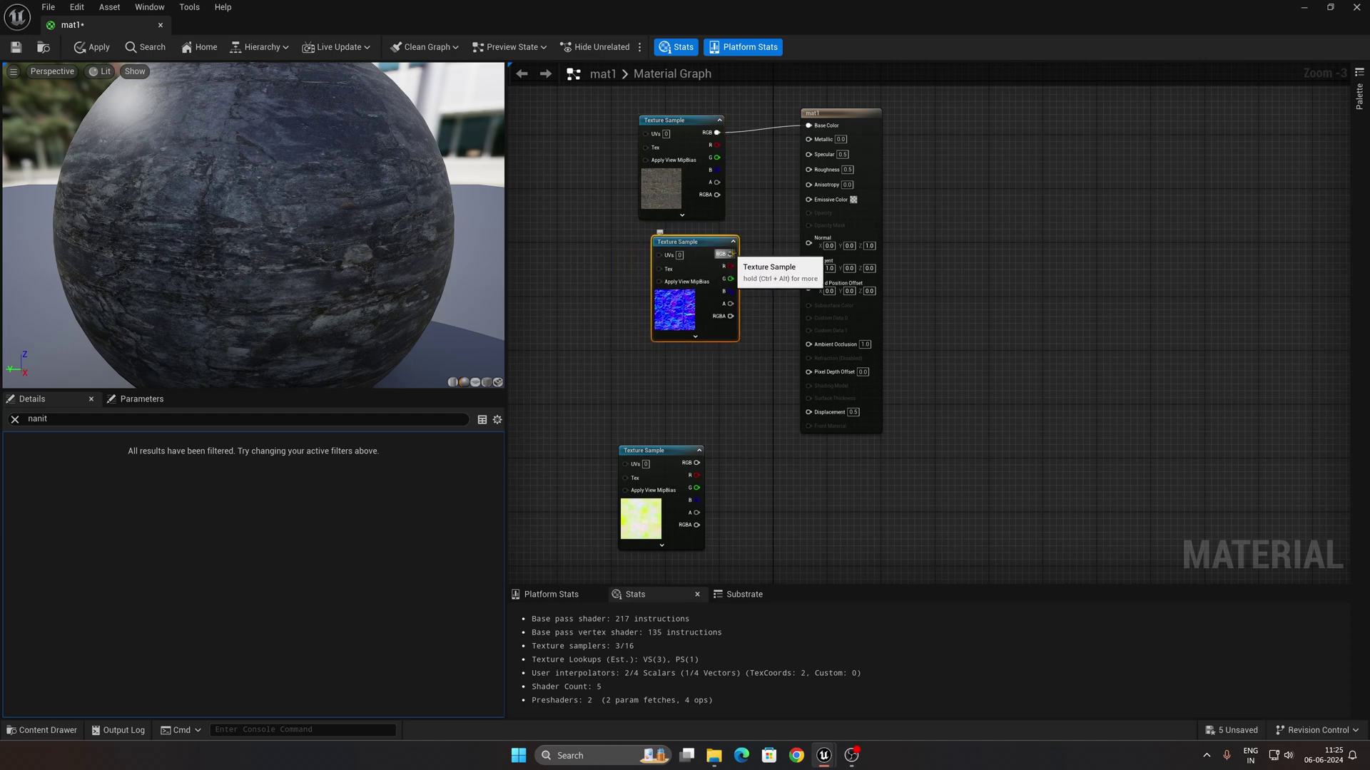
Step: Connect the normal map to Normal and the mask's R, G, B channels to AO, Roughness and Displacement
{"action": "left_click_drag", "start_coordinate": [729, 254], "coordinate": [811, 247]}
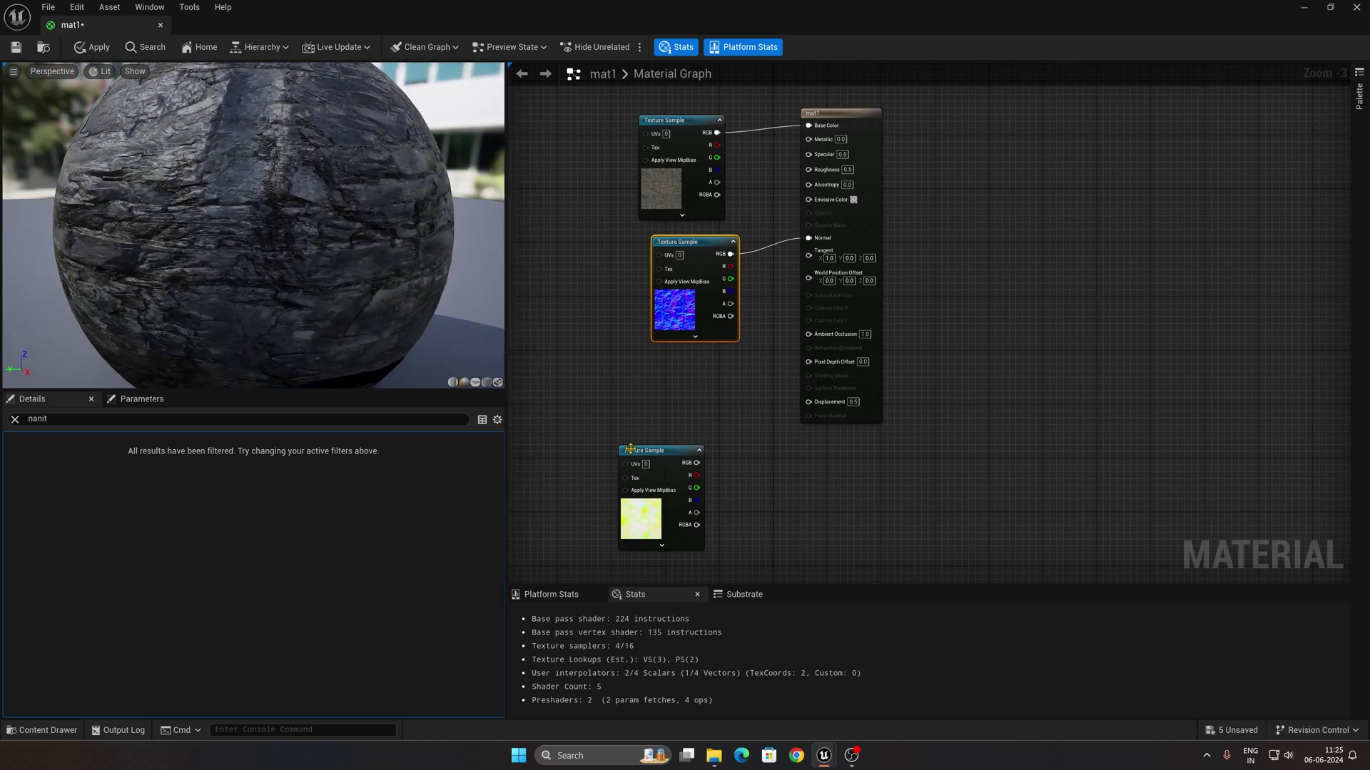
{"action": "left_click_drag", "start_coordinate": [642, 451], "coordinate": [676, 363]}
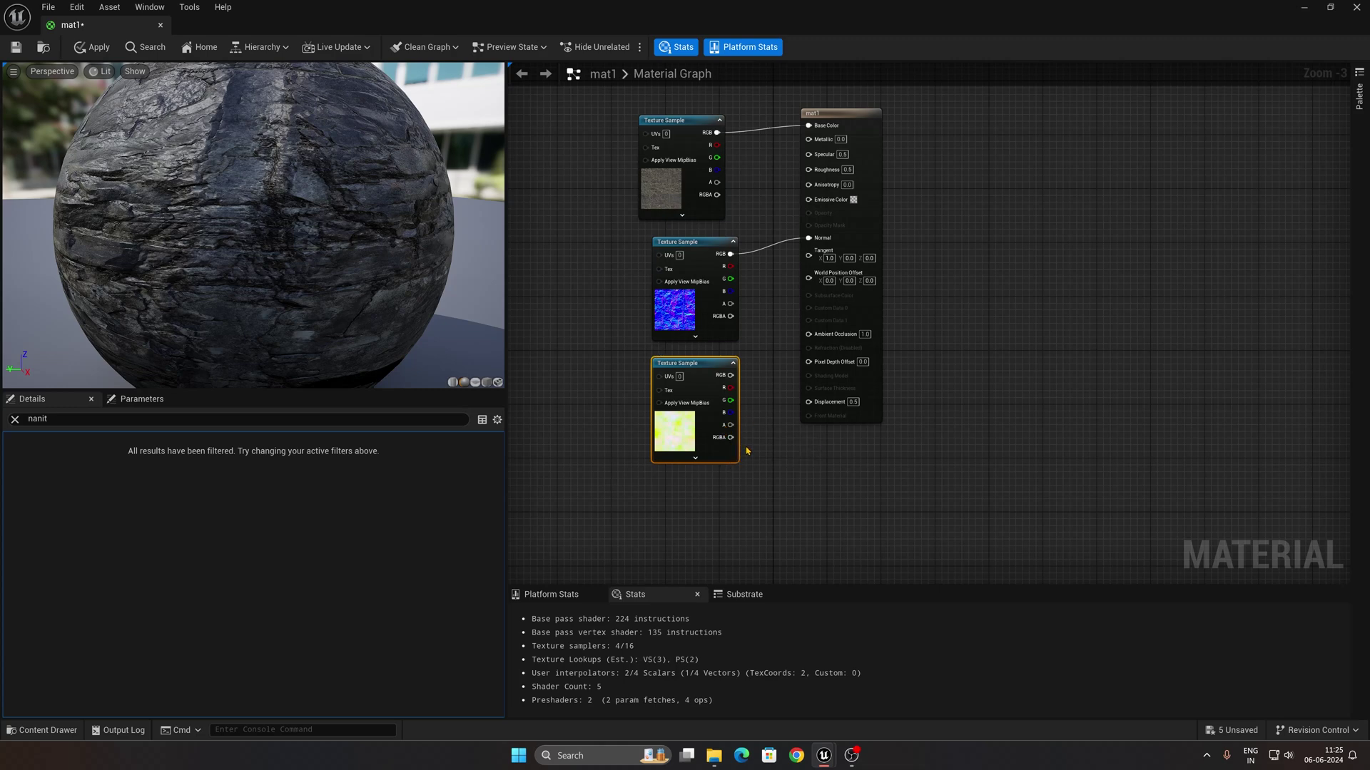
{"action": "left_click_drag", "start_coordinate": [730, 389], "coordinate": [809, 335]}
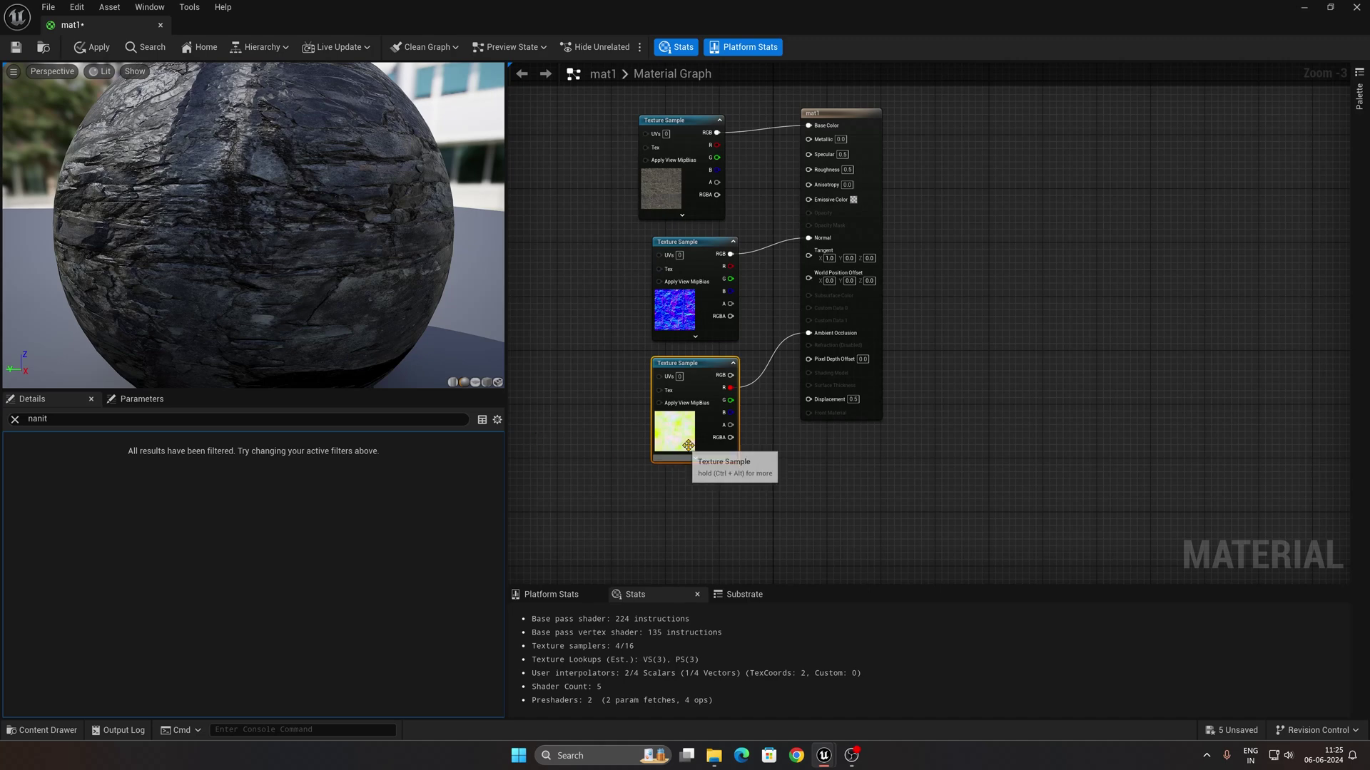
{"action": "left_click_drag", "start_coordinate": [731, 387], "coordinate": [809, 168]}
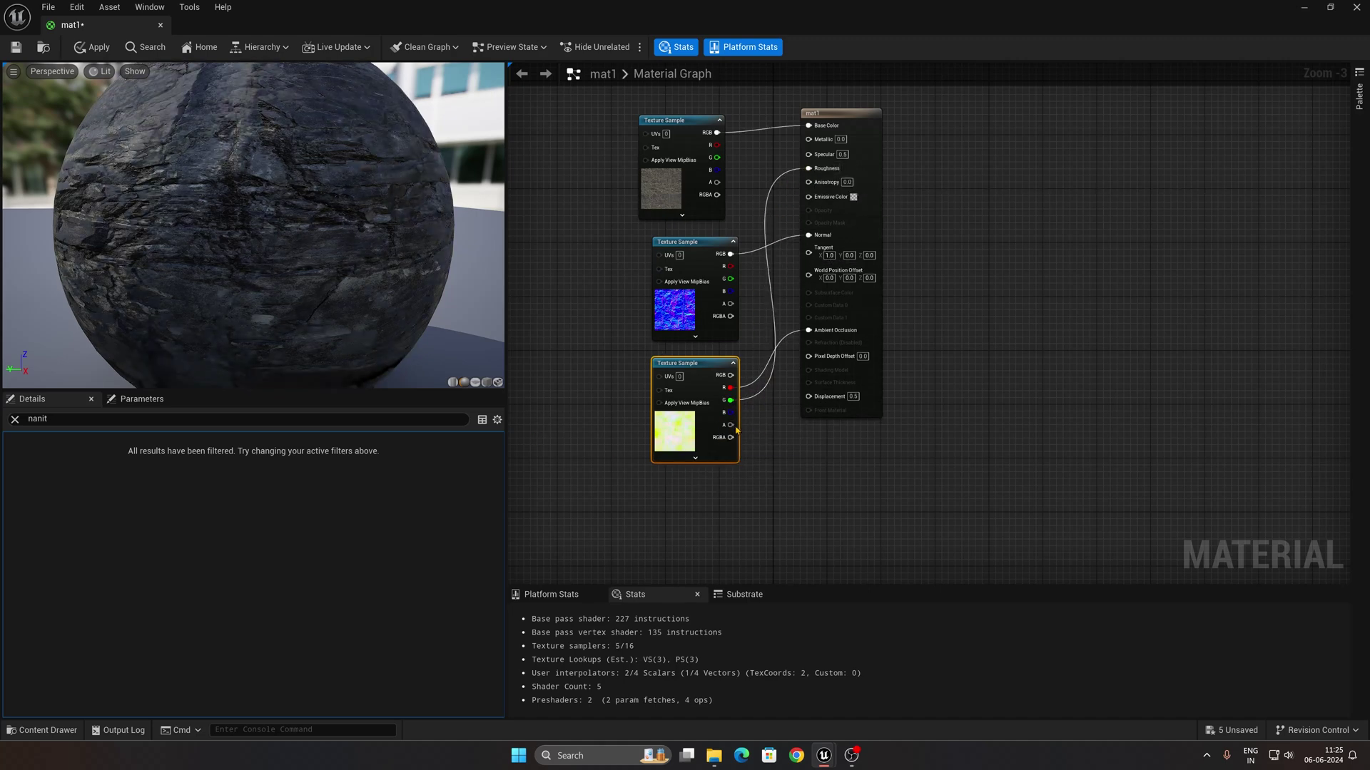
{"action": "left_click_drag", "start_coordinate": [731, 412], "coordinate": [809, 398]}
{"action": "left_click_drag", "start_coordinate": [307, 257], "coordinate": [400, 275]}
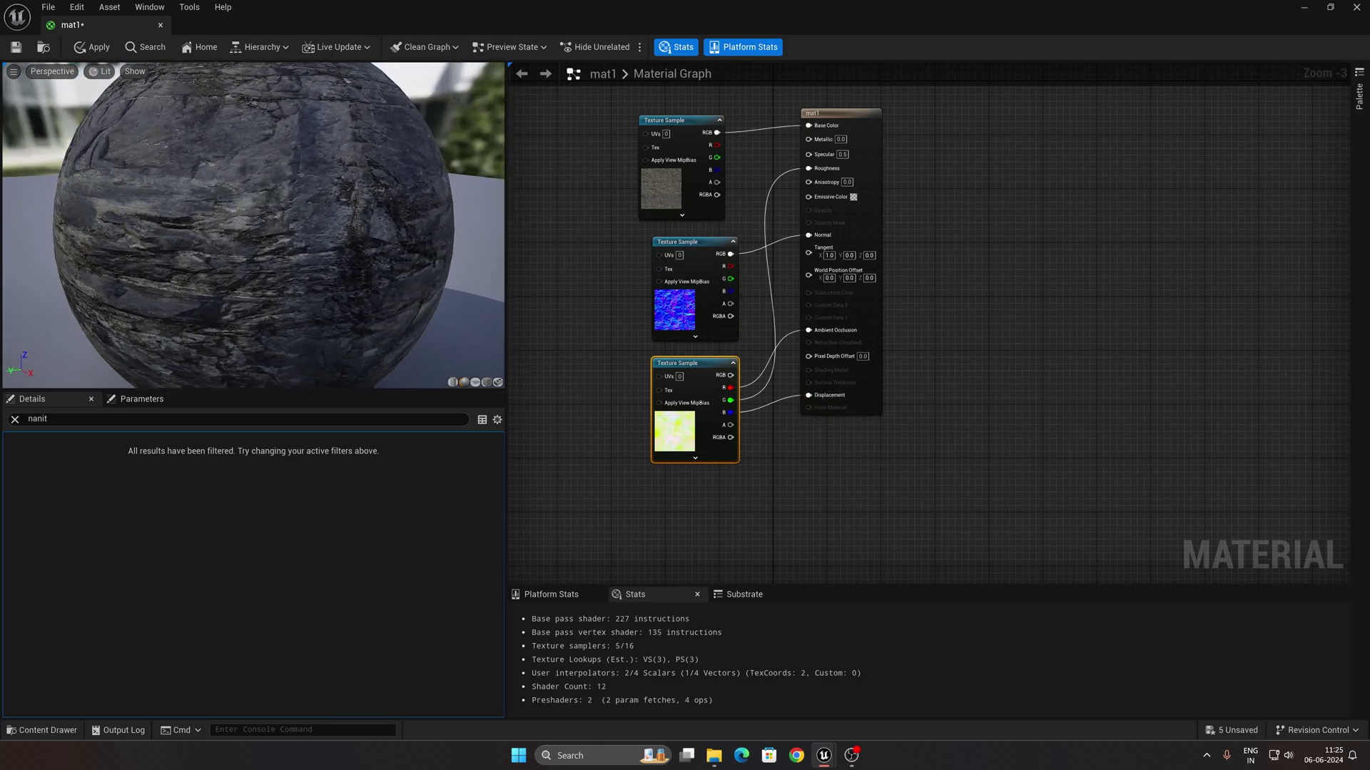
Step: Check the result node's Nanite tessellation setting via a 'nanit' search, apply mat1 and close its editor
{"action": "left_click", "coordinate": [14, 420]}
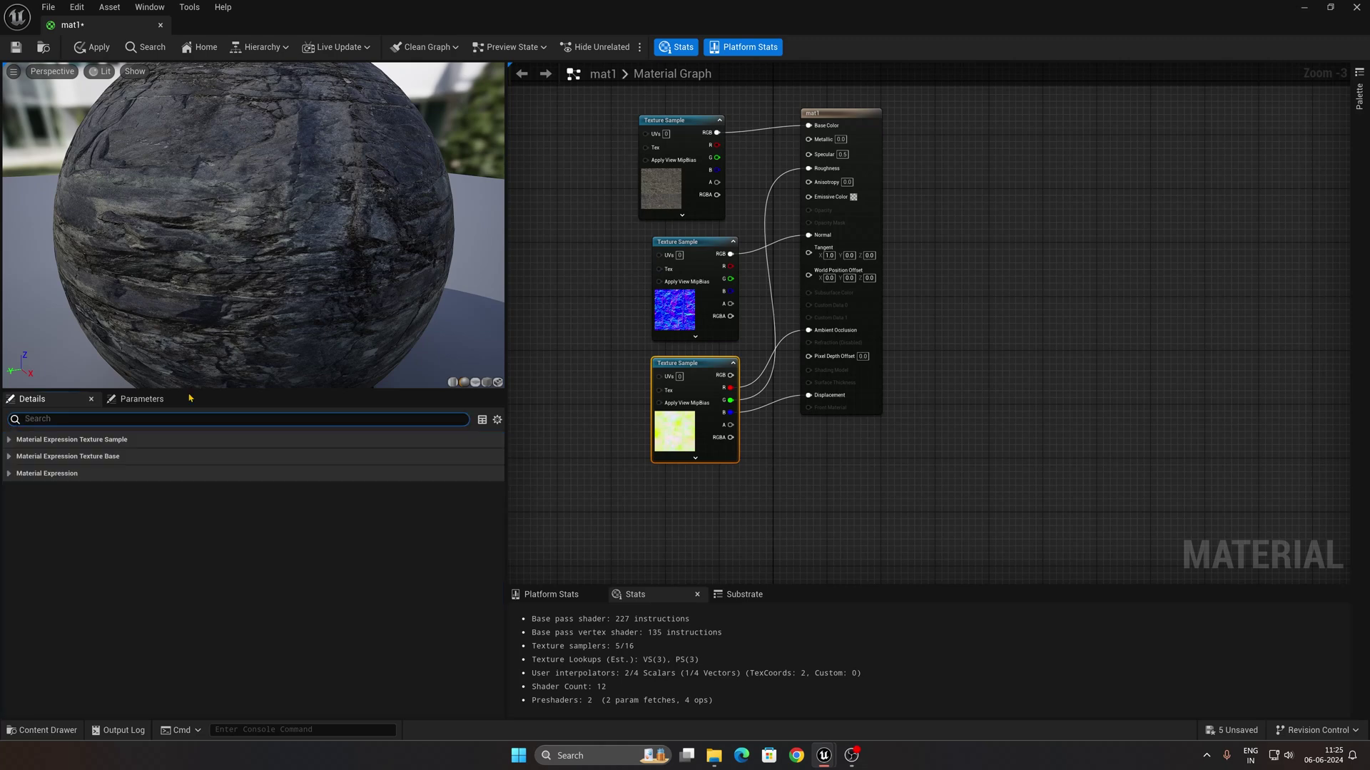
{"action": "left_click", "coordinate": [870, 112]}
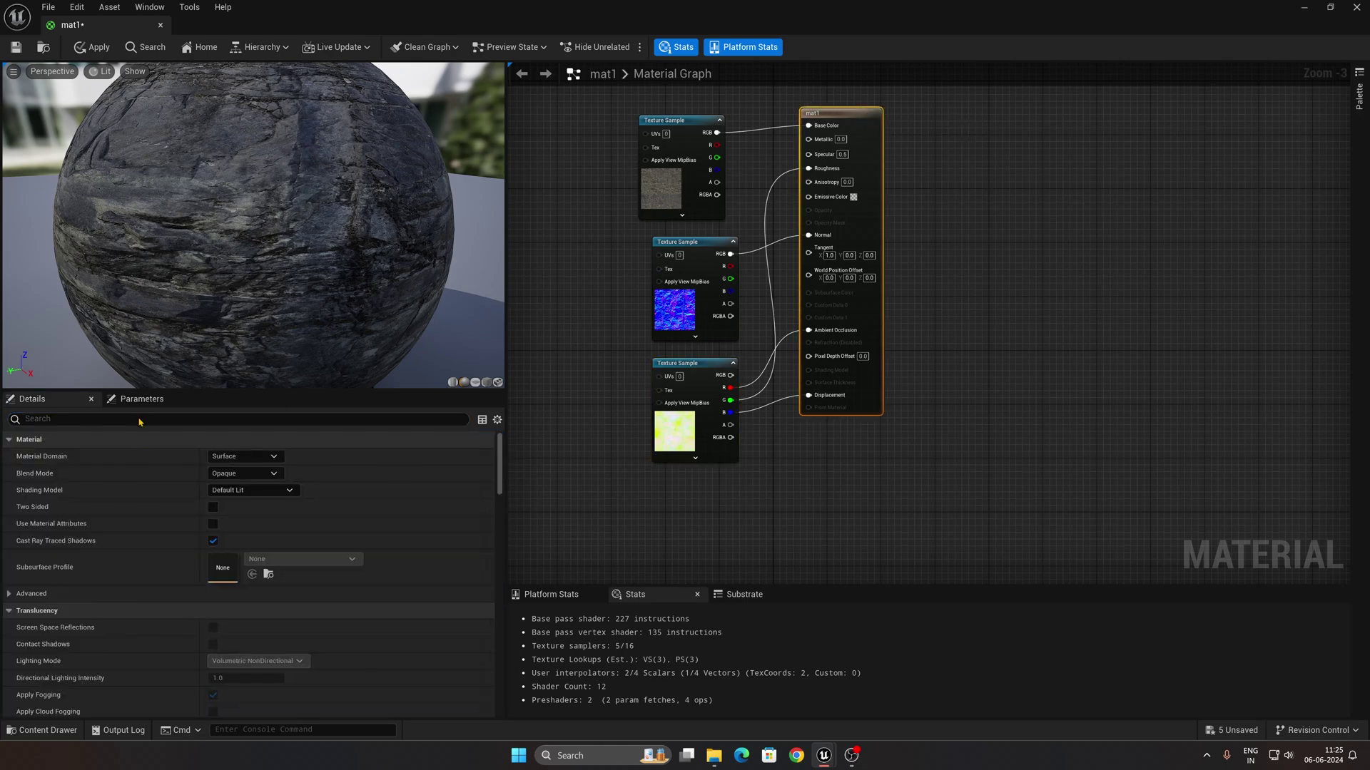
{"action": "left_click", "coordinate": [163, 418]}
{"action": "type", "text": "nanit"}
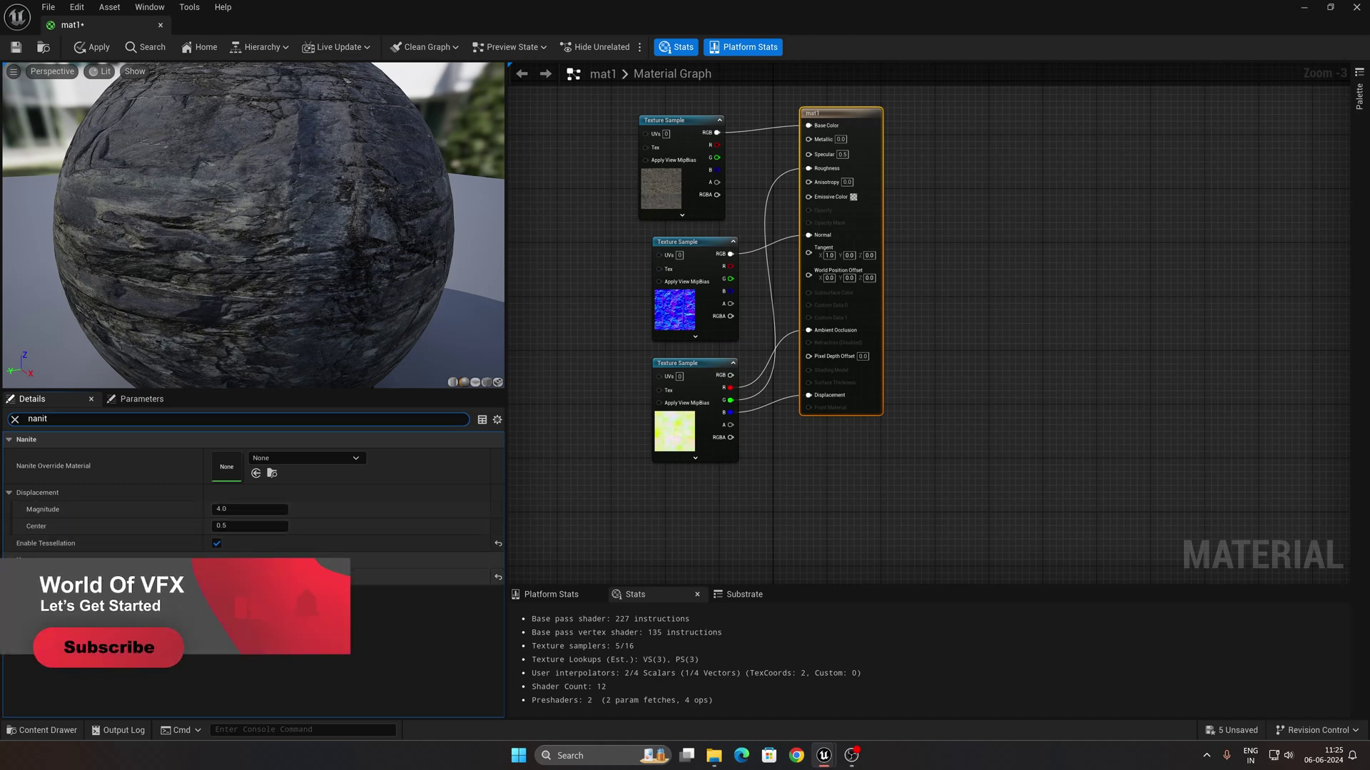
{"action": "left_click", "coordinate": [93, 47]}
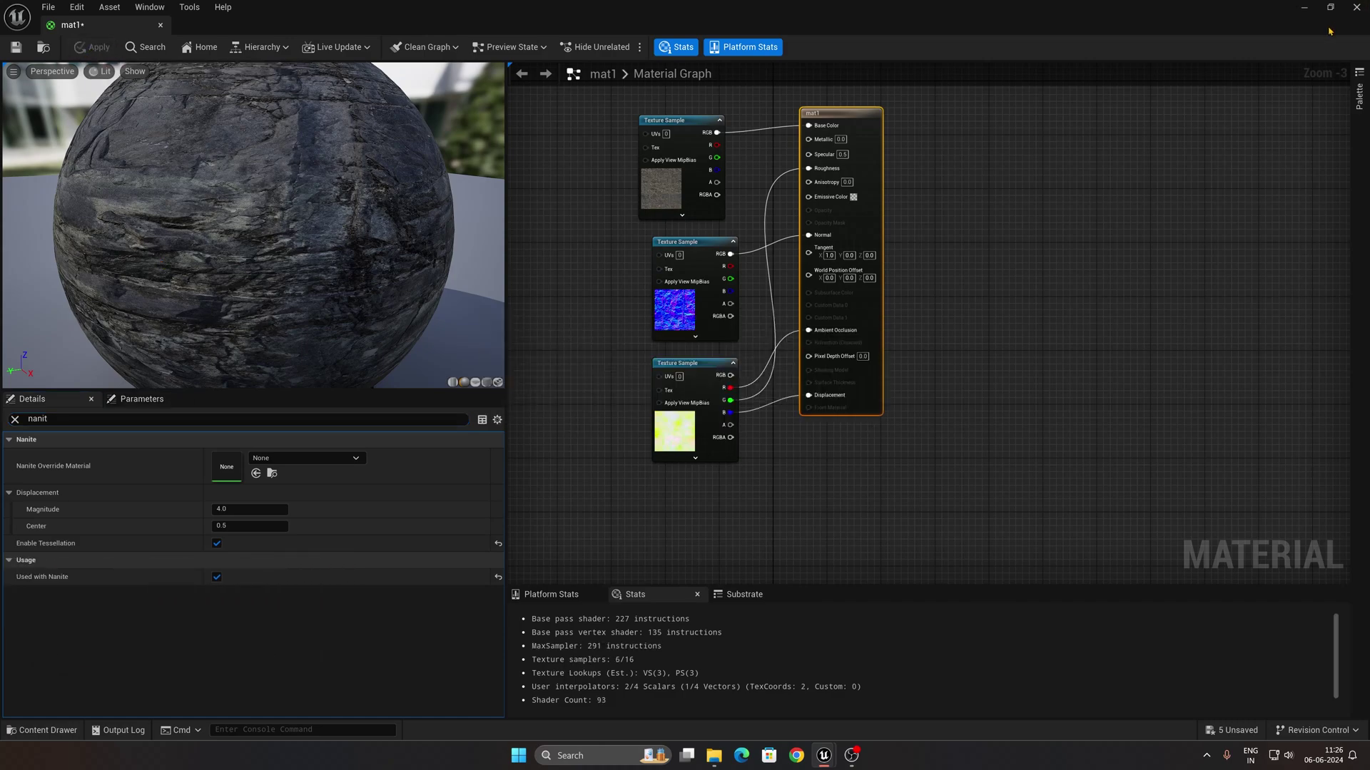
{"action": "left_click", "coordinate": [1356, 7]}
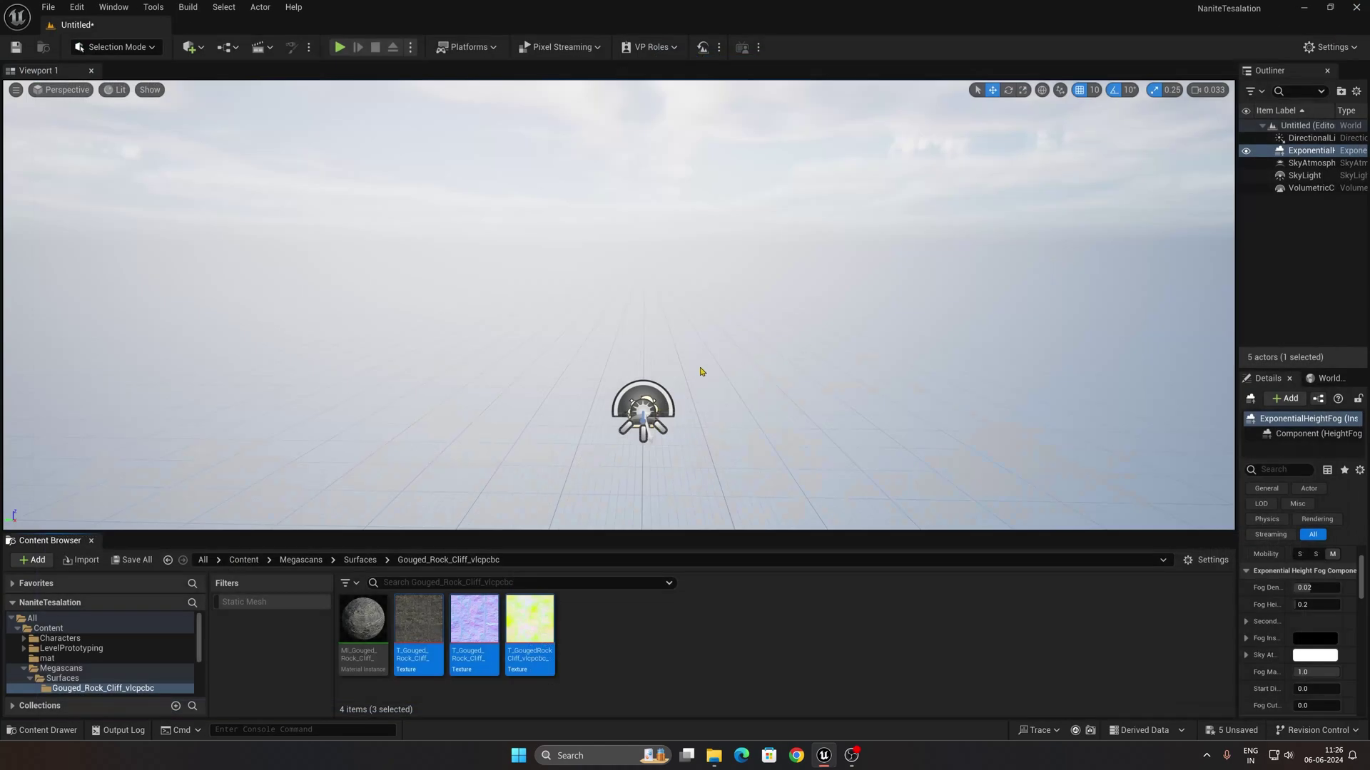
Step: Create a new landscape in Landscape Mode and set the camera speed to 1
{"action": "left_click", "coordinate": [128, 47]}
{"action": "left_click", "coordinate": [100, 78]}
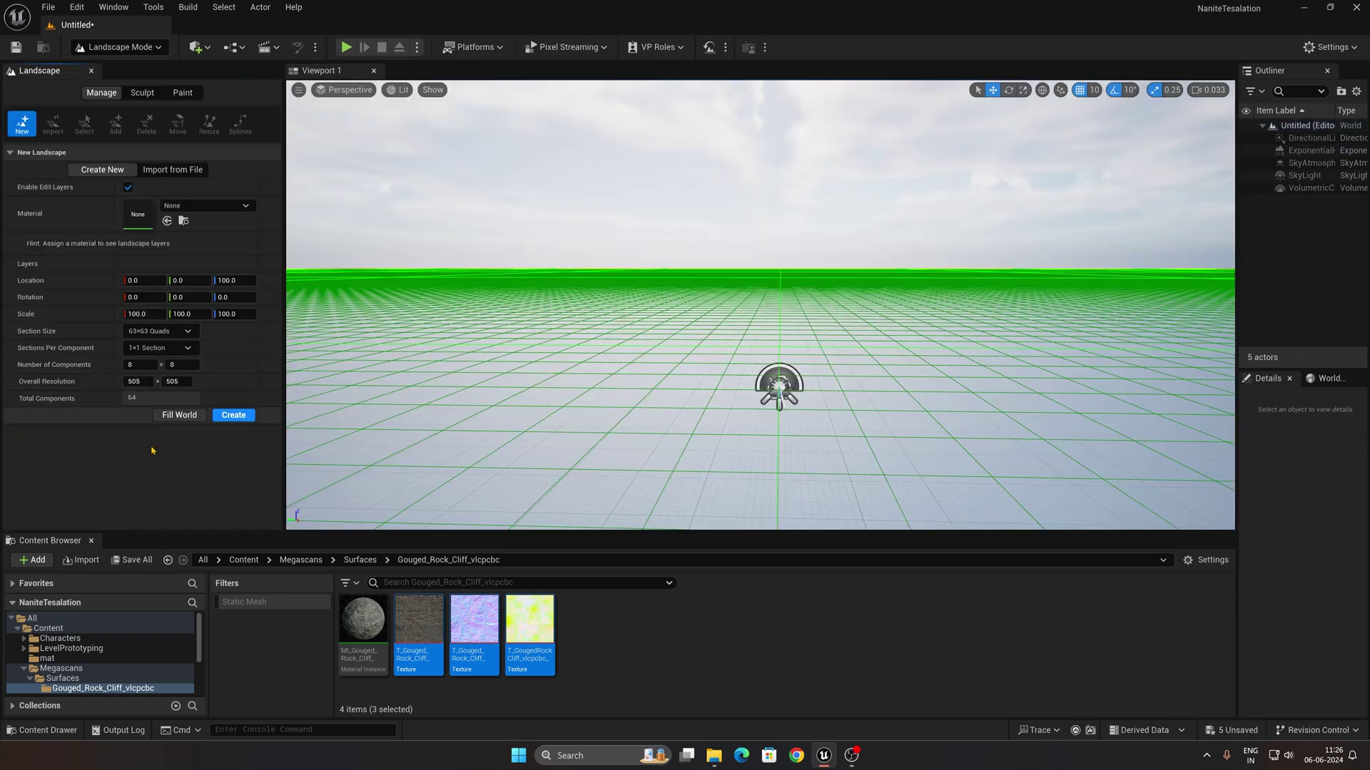
{"action": "left_click", "coordinate": [232, 415]}
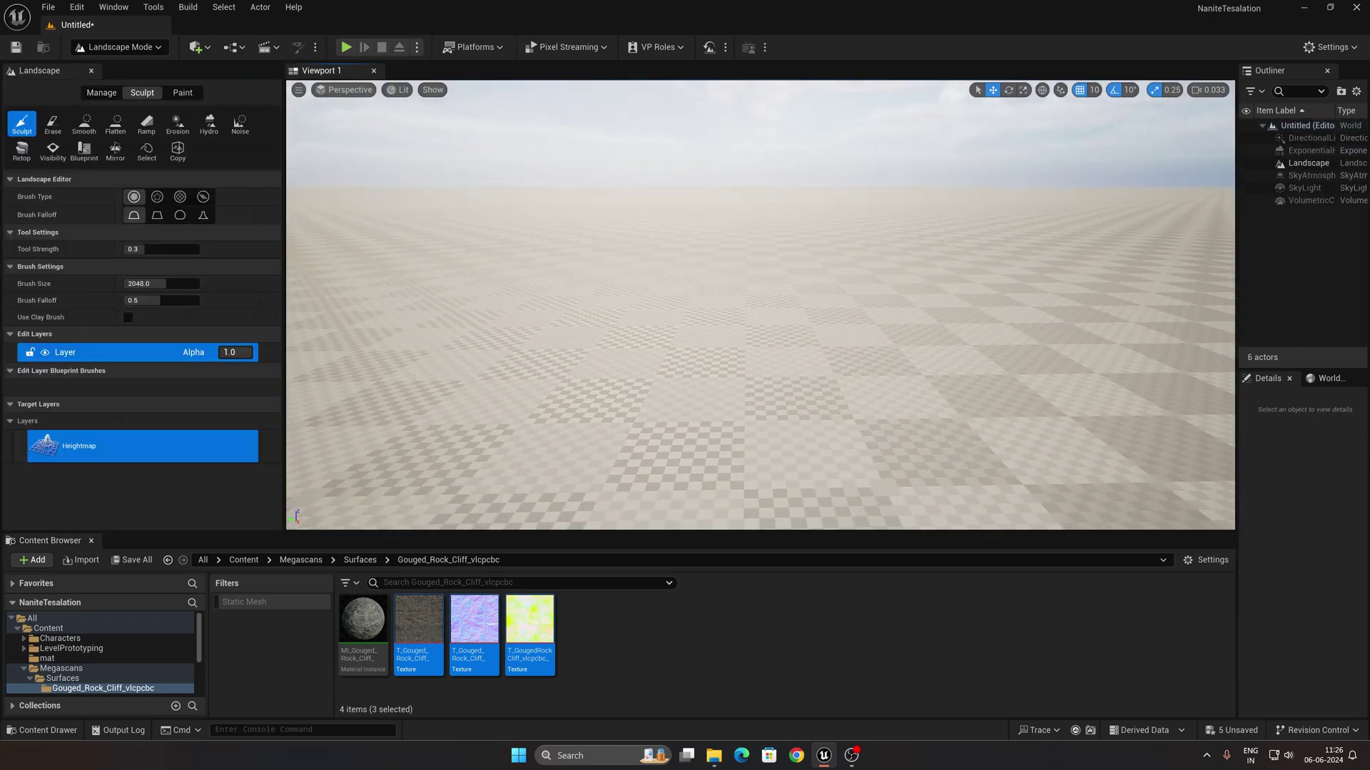
{"action": "left_click", "coordinate": [1208, 89]}
{"action": "left_click_drag", "start_coordinate": [1159, 120], "coordinate": [1116, 120]}
Step: Sculpt a broad hill across the landscape, then return to Selection Mode
{"action": "right_click_drag", "start_coordinate": [738, 212], "coordinate": [739, 211]}
{"action": "mouse_move", "coordinate": [738, 211]}
{"action": "left_mouse_down"}
{"action": "mouse_move", "coordinate": [917, 190]}
{"action": "mouse_move", "coordinate": [751, 162]}
{"action": "mouse_move", "coordinate": [461, 189]}
{"action": "mouse_move", "coordinate": [871, 229]}
{"action": "left_mouse_up"}
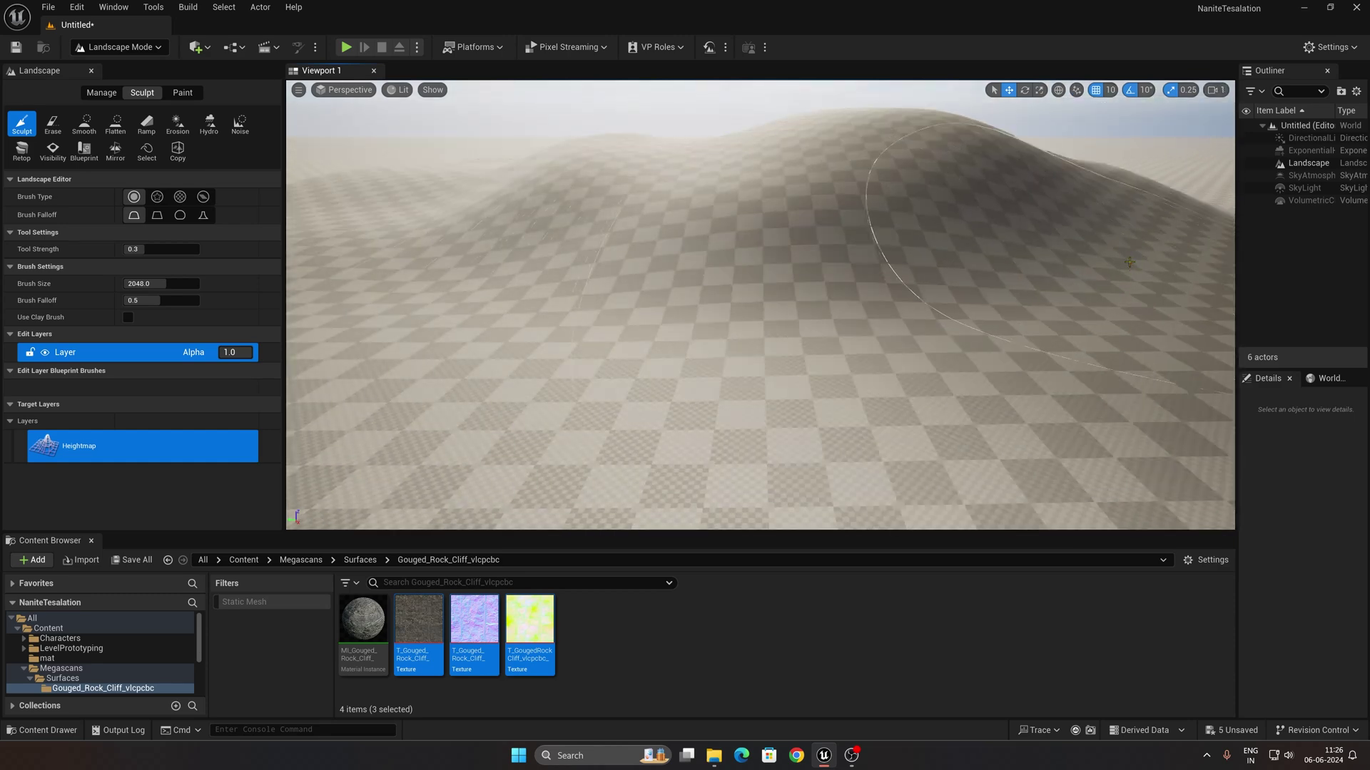
{"action": "scroll", "coordinate": [871, 229], "scroll_direction": "down", "scroll_amount": 5}
{"action": "left_click", "coordinate": [147, 49]}
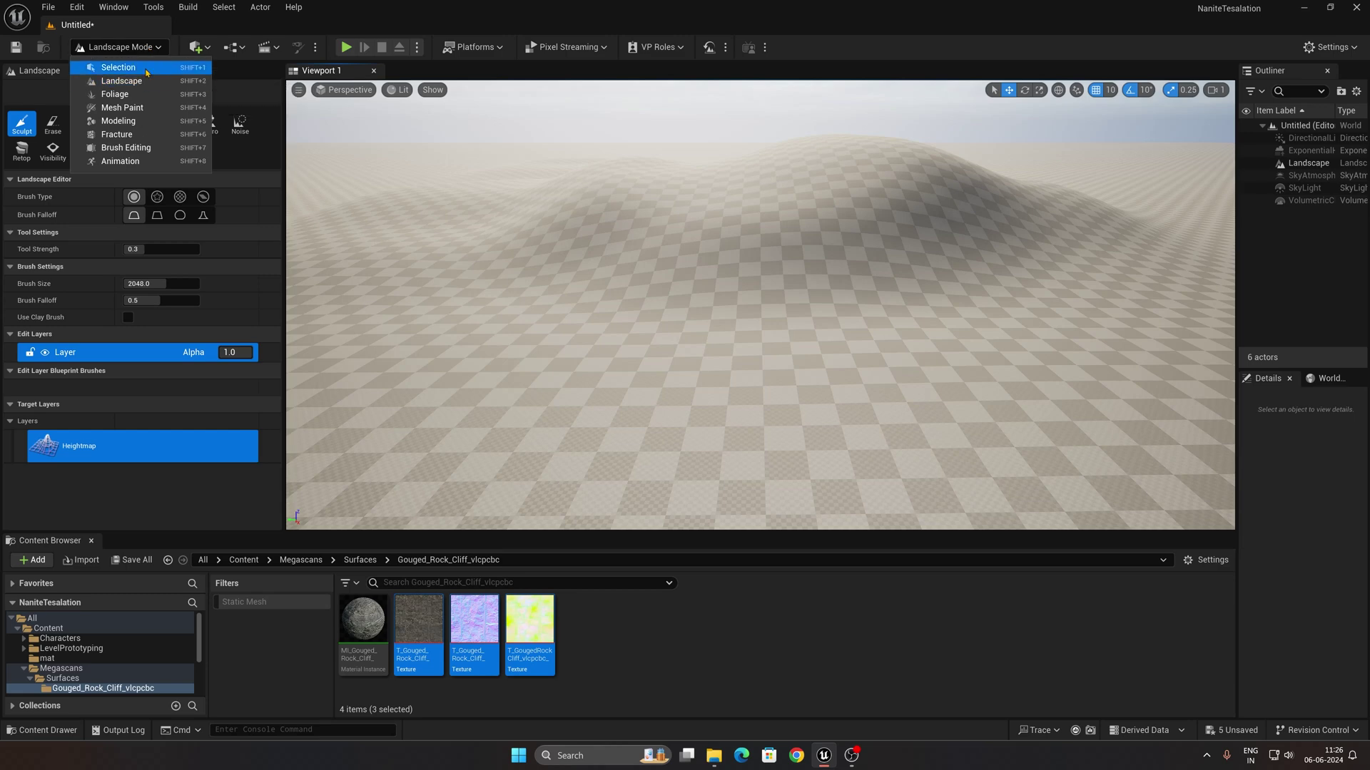
{"action": "left_click", "coordinate": [117, 67]}
Step: Select the Landscape, tick Enable Nanite in its Details and build its Nanite data
{"action": "right_click_drag", "start_coordinate": [678, 229], "coordinate": [545, 306]}
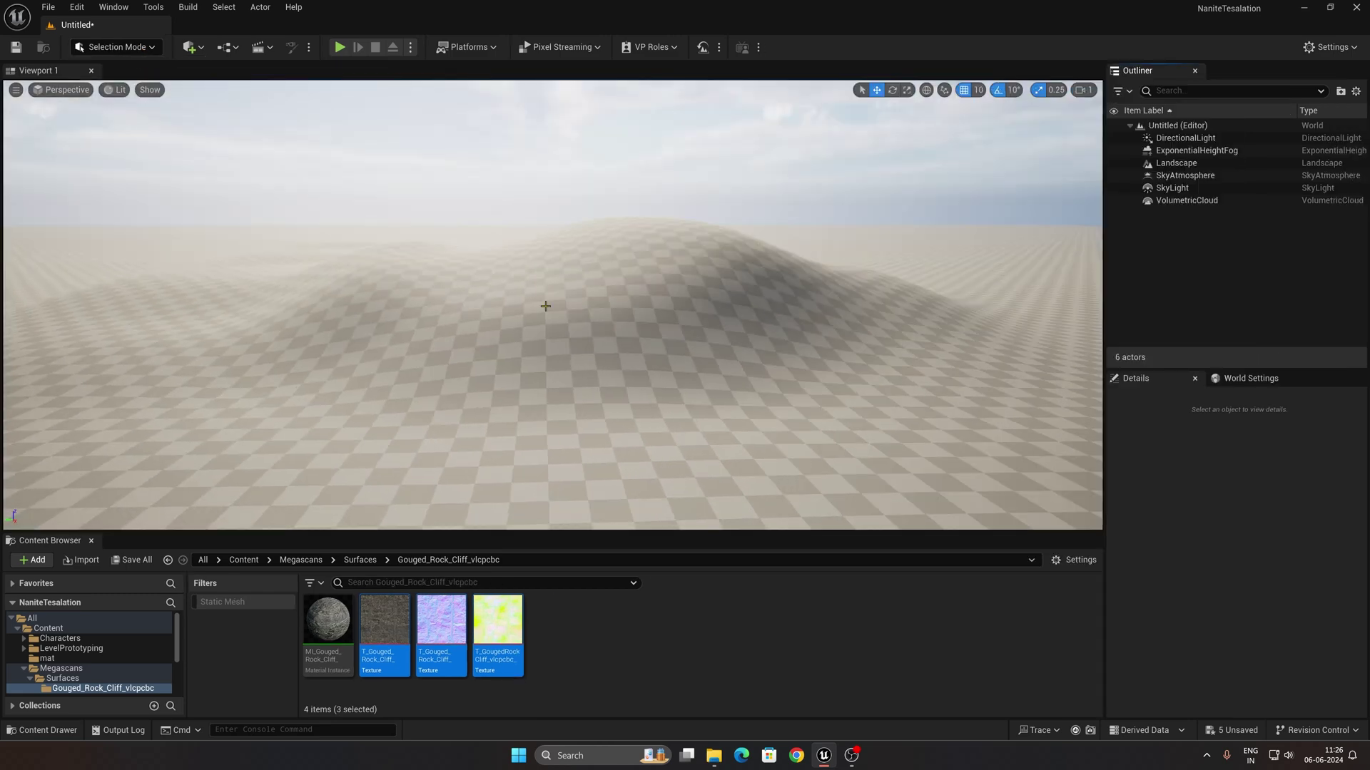
{"action": "left_click", "coordinate": [1187, 165]}
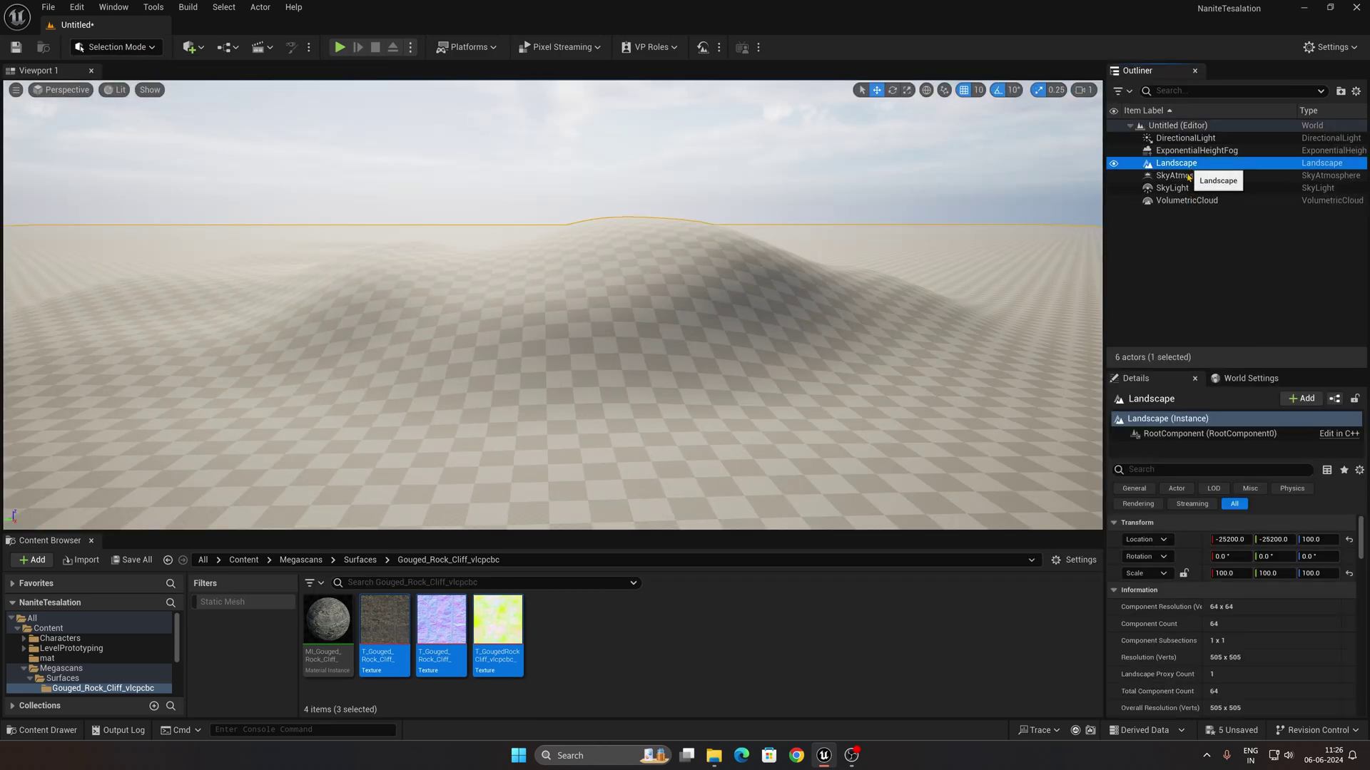
{"action": "left_click", "coordinate": [1180, 469]}
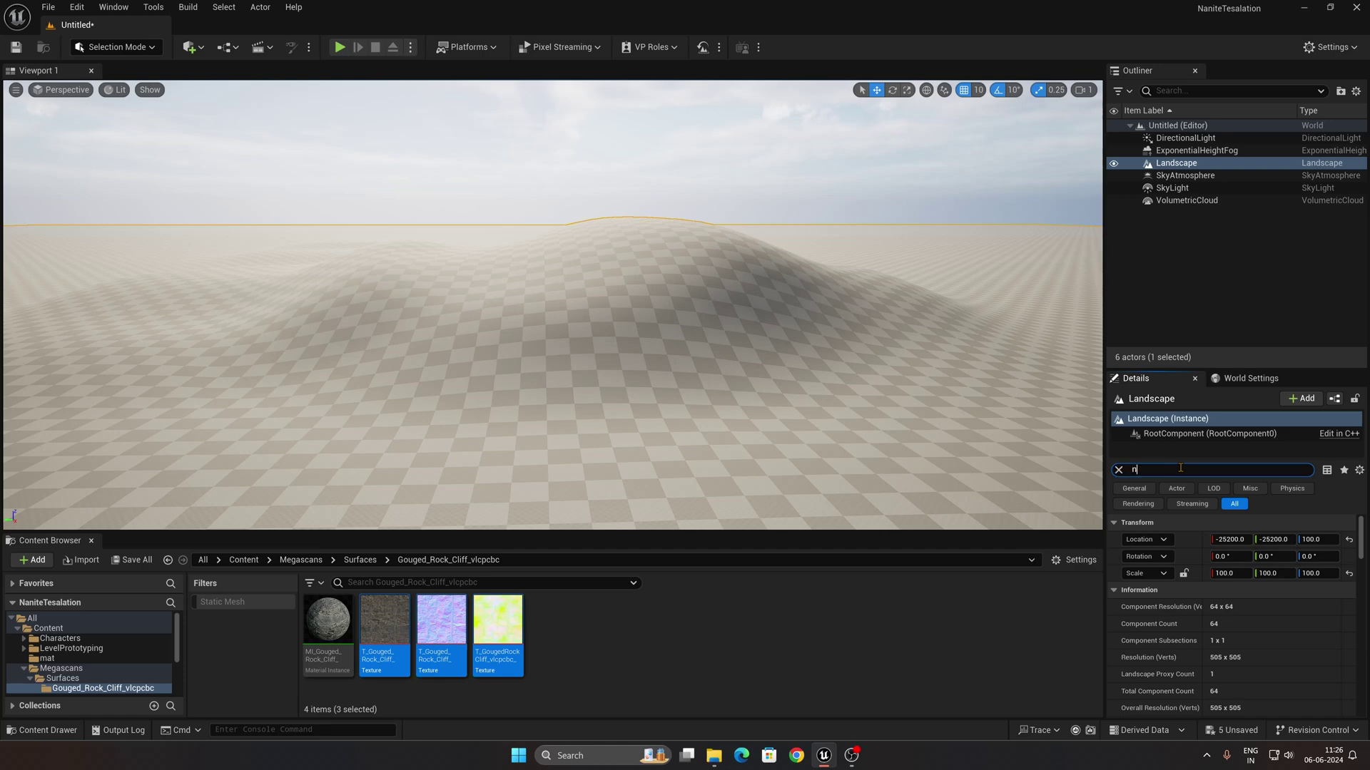
{"action": "type", "text": "nanit"}
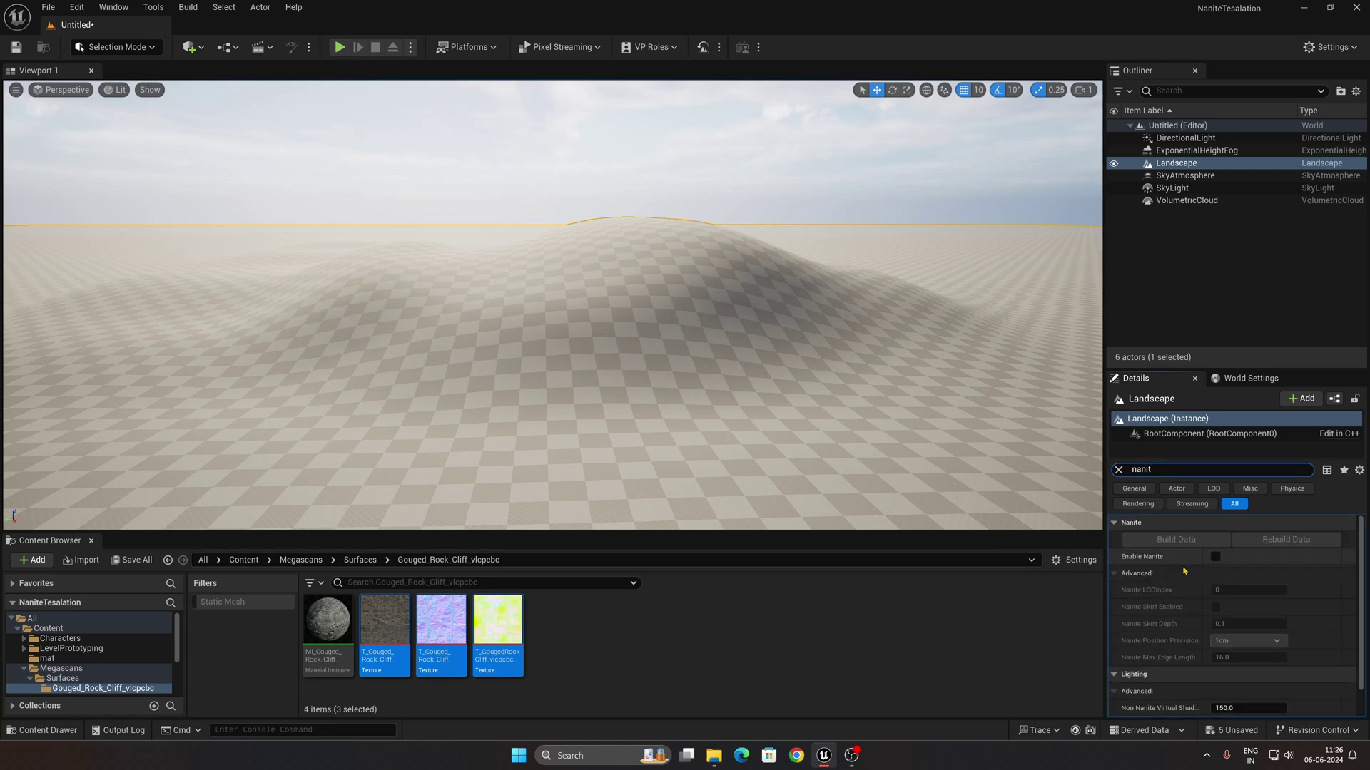
{"action": "left_click", "coordinate": [1215, 557]}
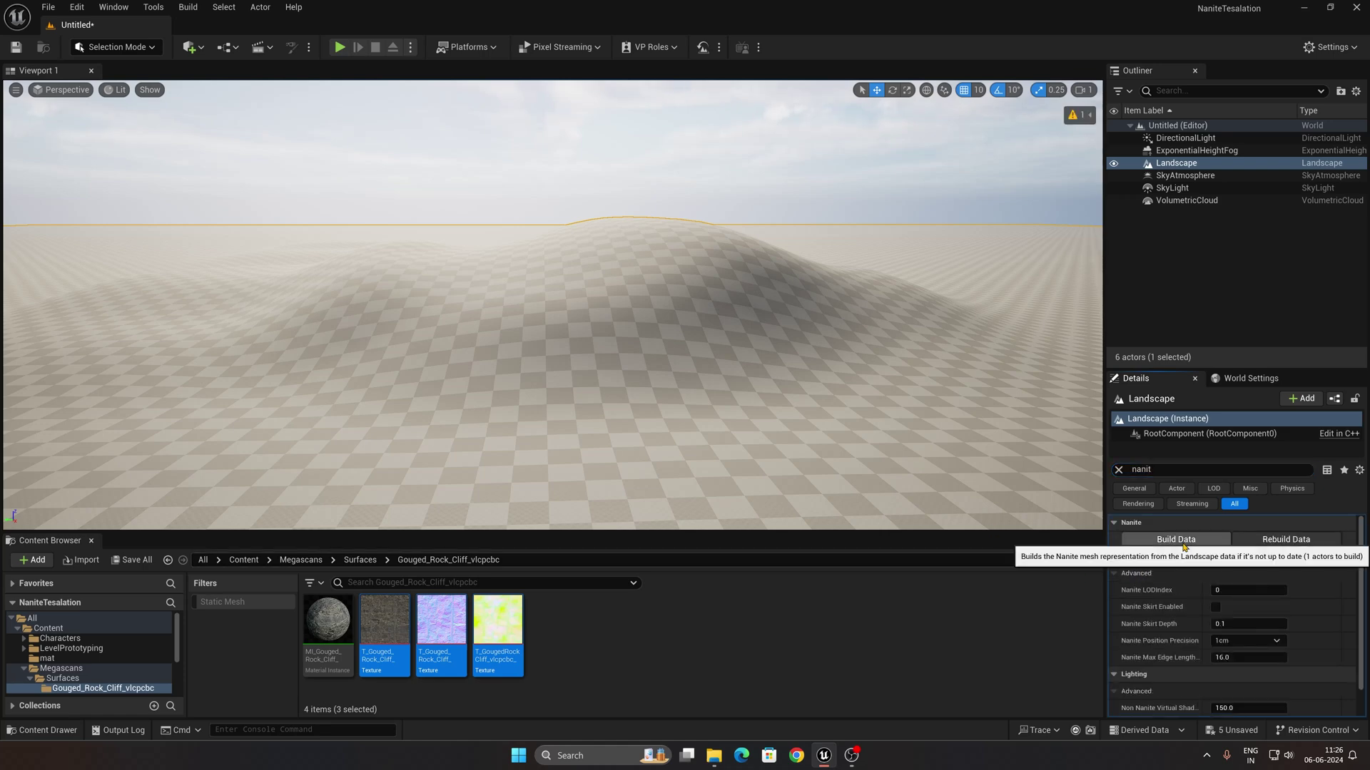
{"action": "left_click", "coordinate": [1184, 542]}
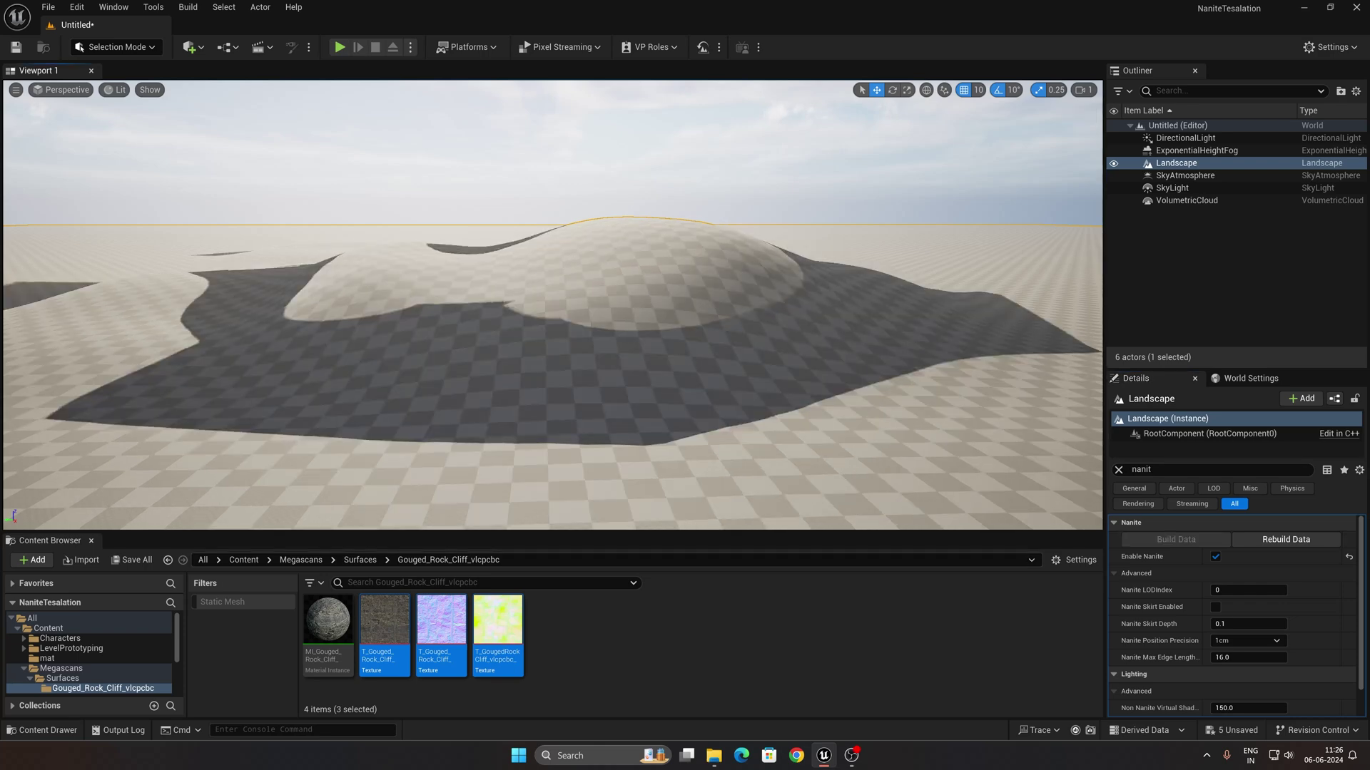
Step: Look over the landscape, deselect the rock textures and open the mat folder
{"action": "mouse_move", "coordinate": [553, 305]}
{"action": "right_mouse_down"}
{"action": "mouse_move", "coordinate": [421, 305]}
{"action": "mouse_move", "coordinate": [553, 314]}
{"action": "right_mouse_up"}
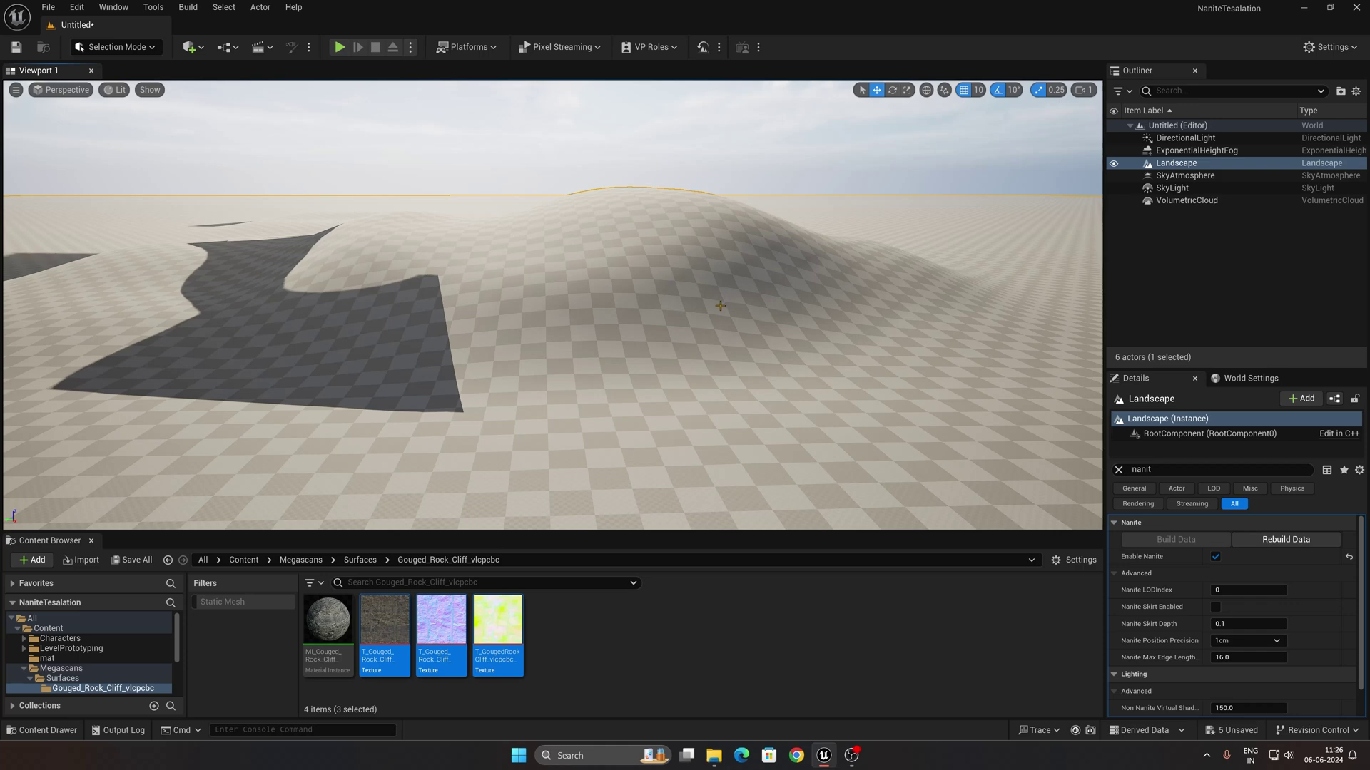
{"action": "left_click", "coordinate": [684, 643]}
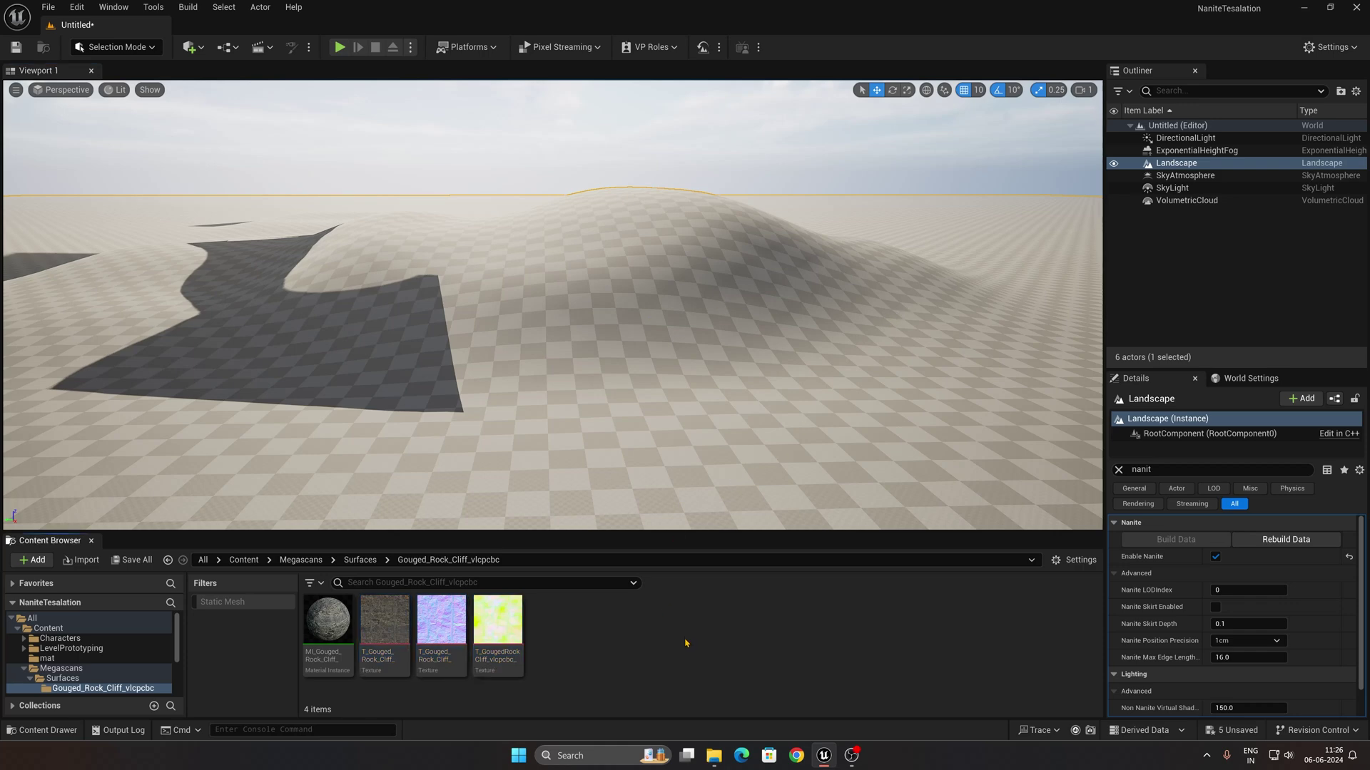
{"action": "left_click", "coordinate": [60, 657]}
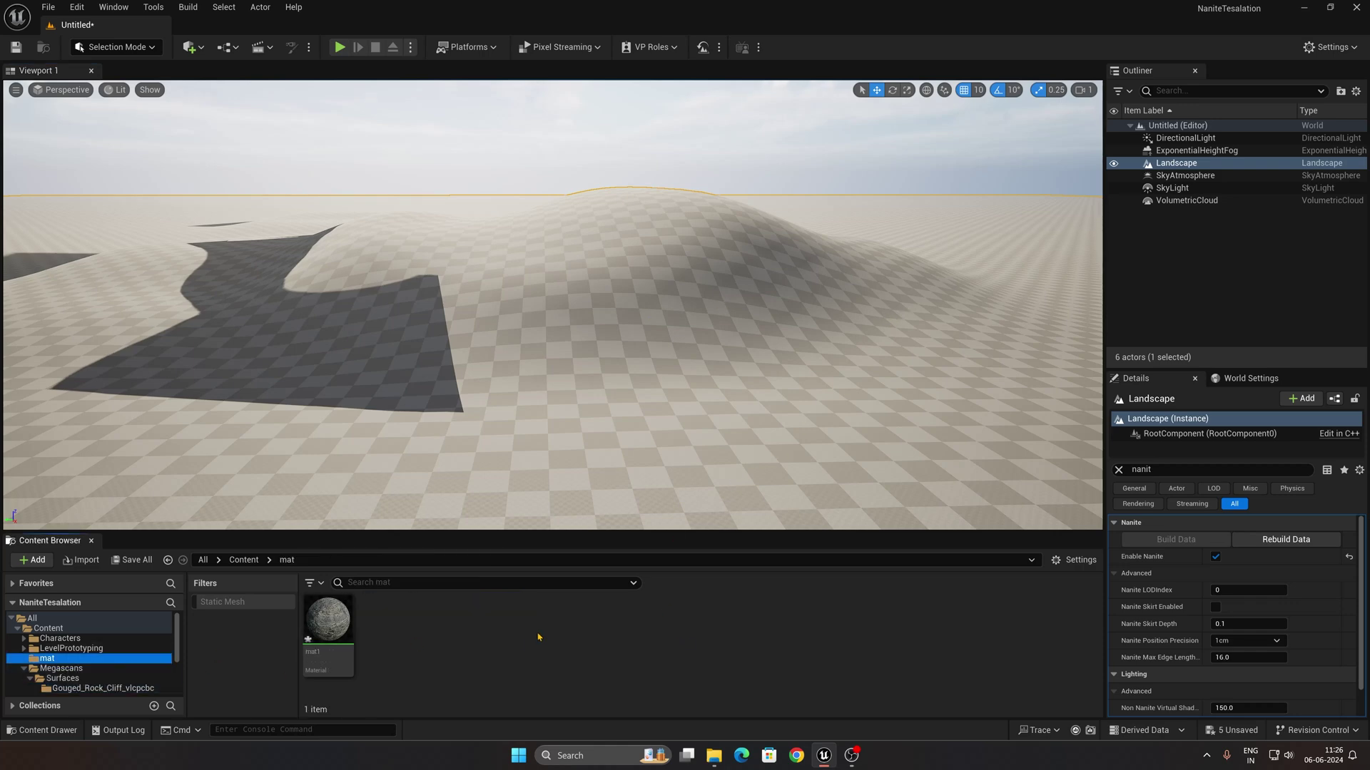
Step: Assign mat1 as the Landscape Material, then fly over the resulting tall rock spikes
{"action": "left_click", "coordinate": [328, 632]}
{"action": "left_click", "coordinate": [1118, 469]}
{"action": "scroll", "coordinate": [1197, 642], "scroll_direction": "down", "scroll_amount": 10}
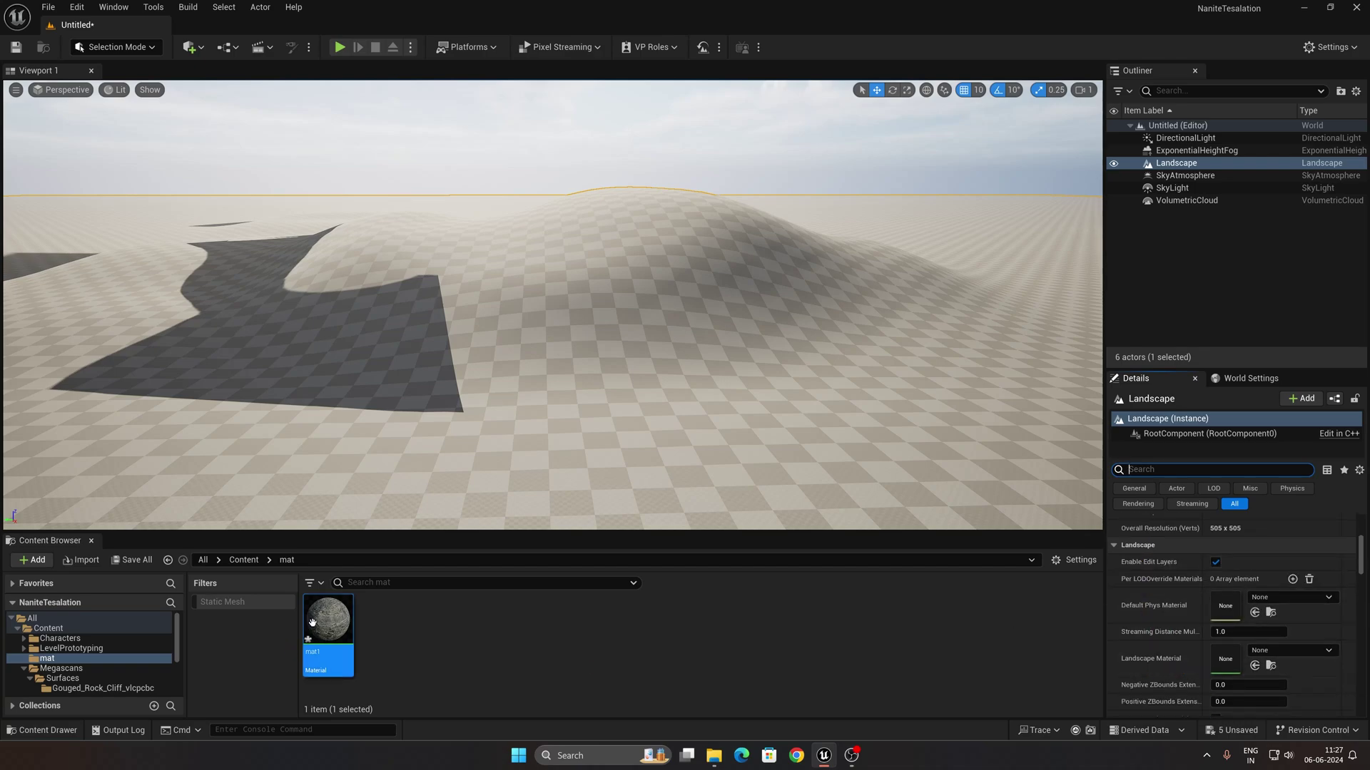
{"action": "left_click_drag", "start_coordinate": [312, 623], "coordinate": [1213, 657]}
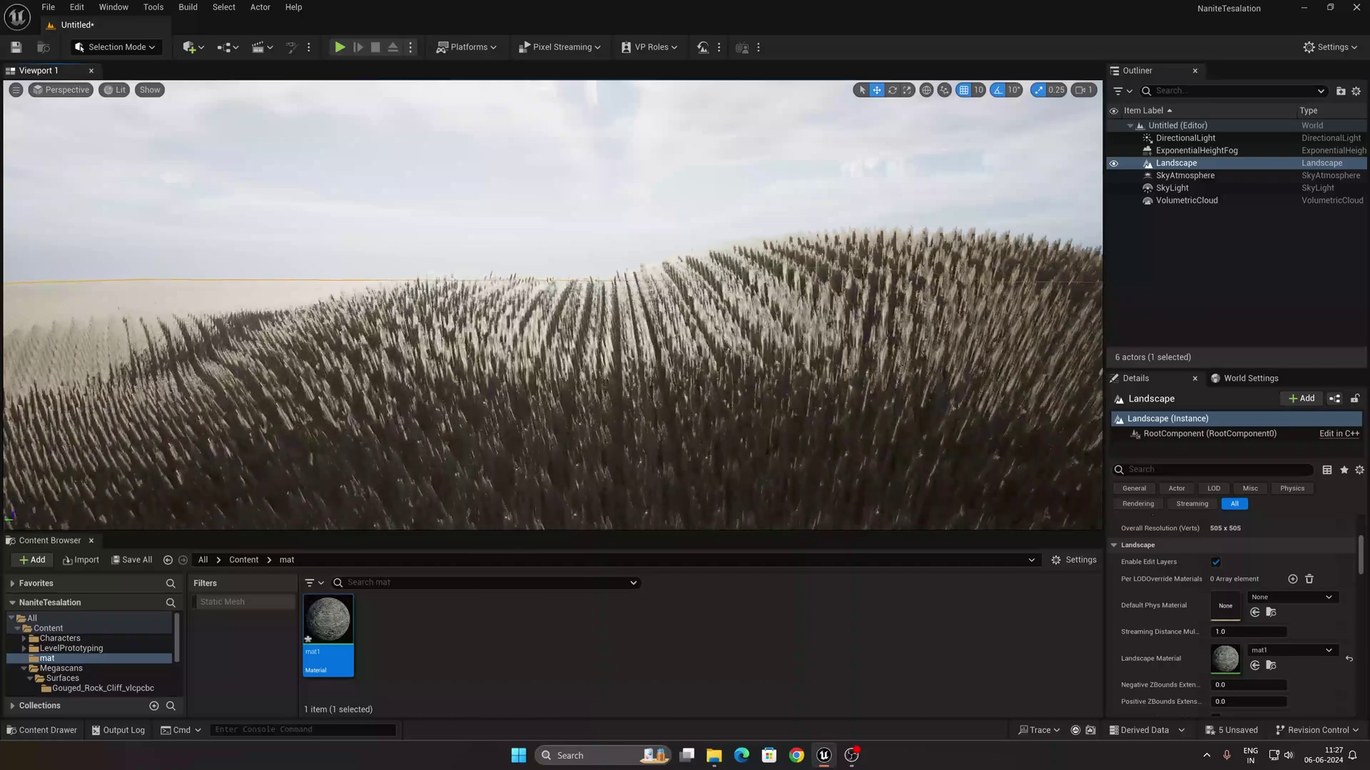
{"action": "key", "text": "w"}
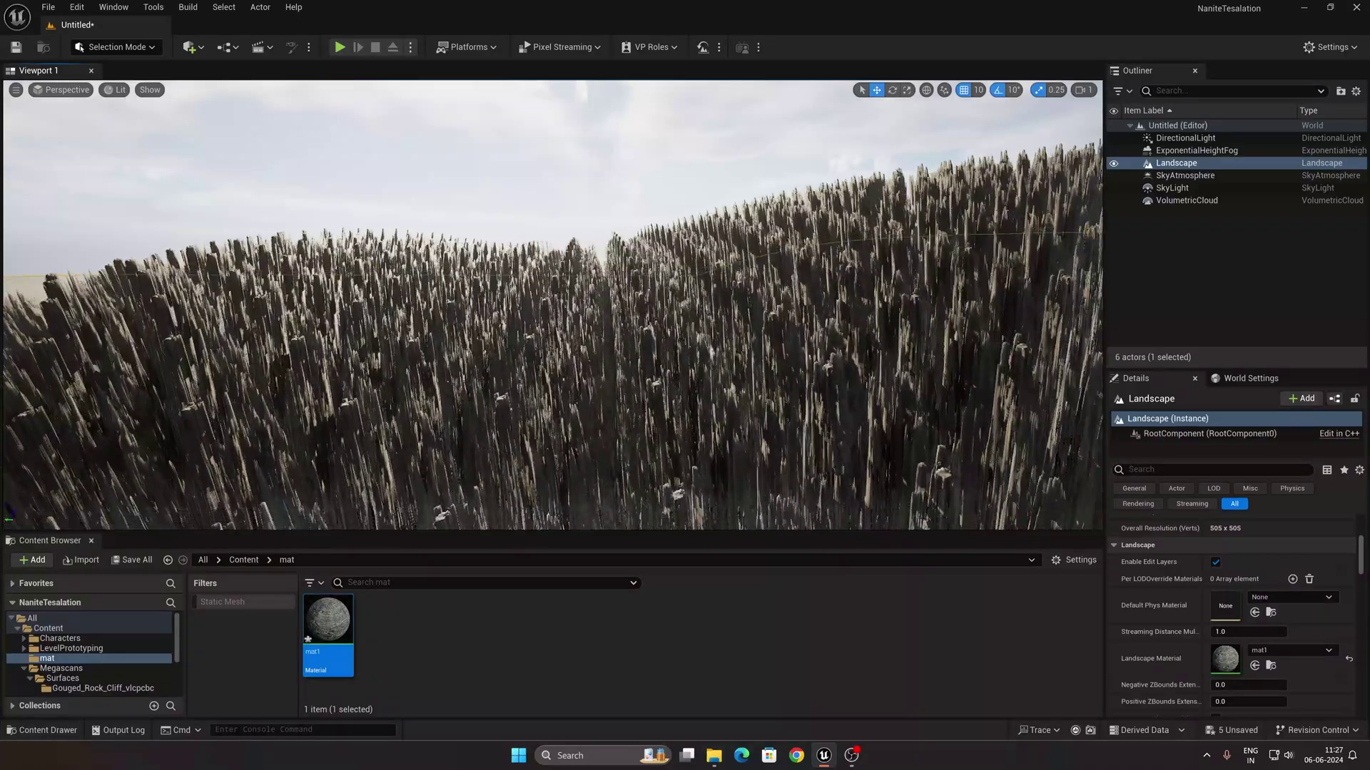
{"action": "key", "text": "w"}
{"action": "right_click_drag", "start_coordinate": [553, 305], "coordinate": [553, 218]}
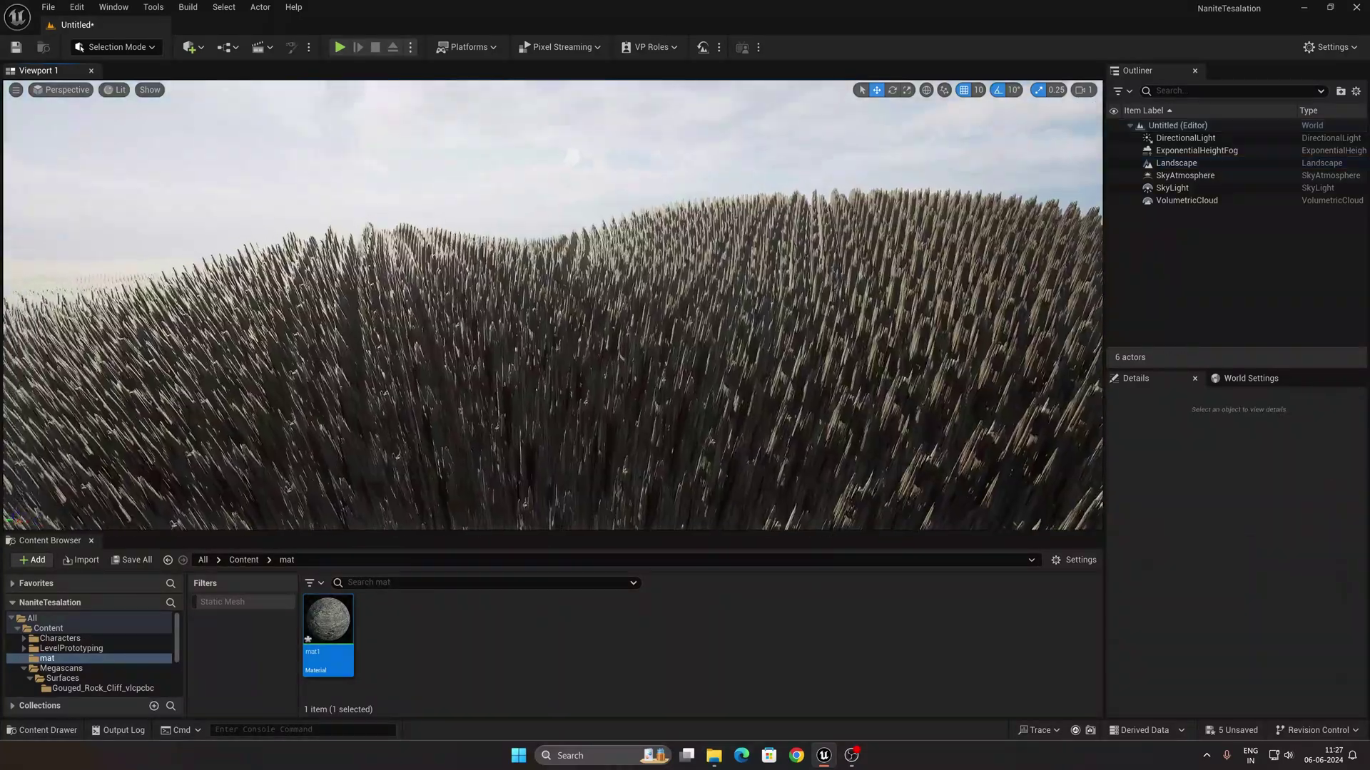
{"action": "right_click_drag", "start_coordinate": [653, 368], "coordinate": [564, 285]}
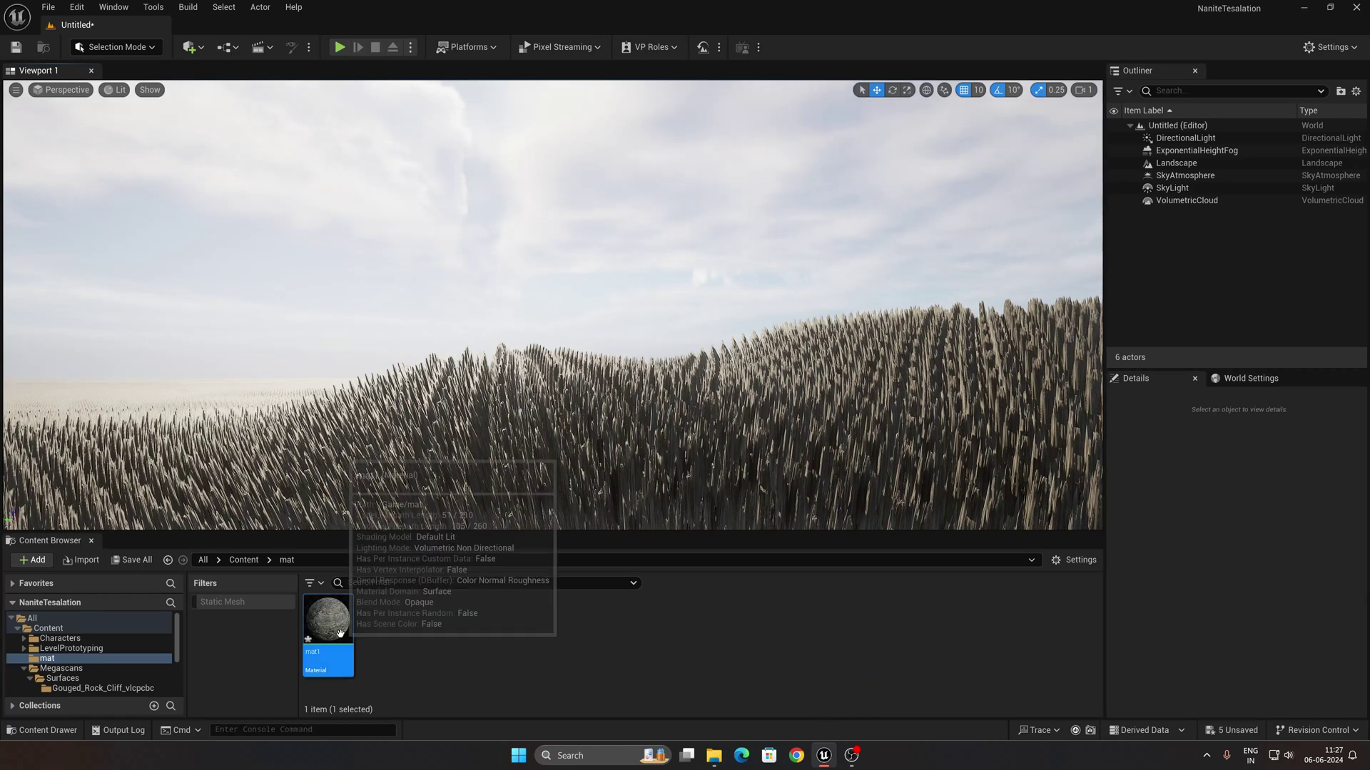
Step: In mat1's Material Editor, set the displacement Magnitude to 0.5 and apply it
{"action": "double_click", "coordinate": [328, 624]}
{"action": "double_click", "coordinate": [503, 6]}
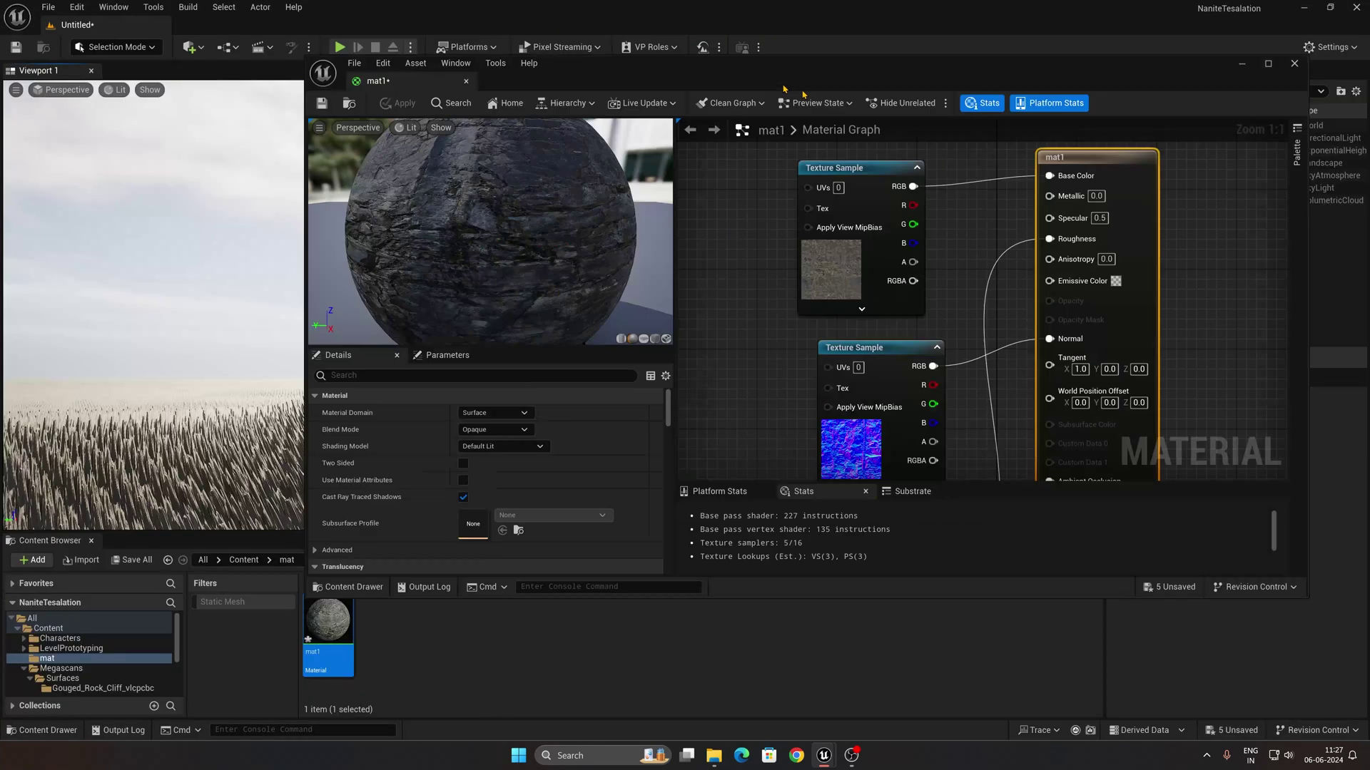
{"action": "left_click", "coordinate": [603, 448]}
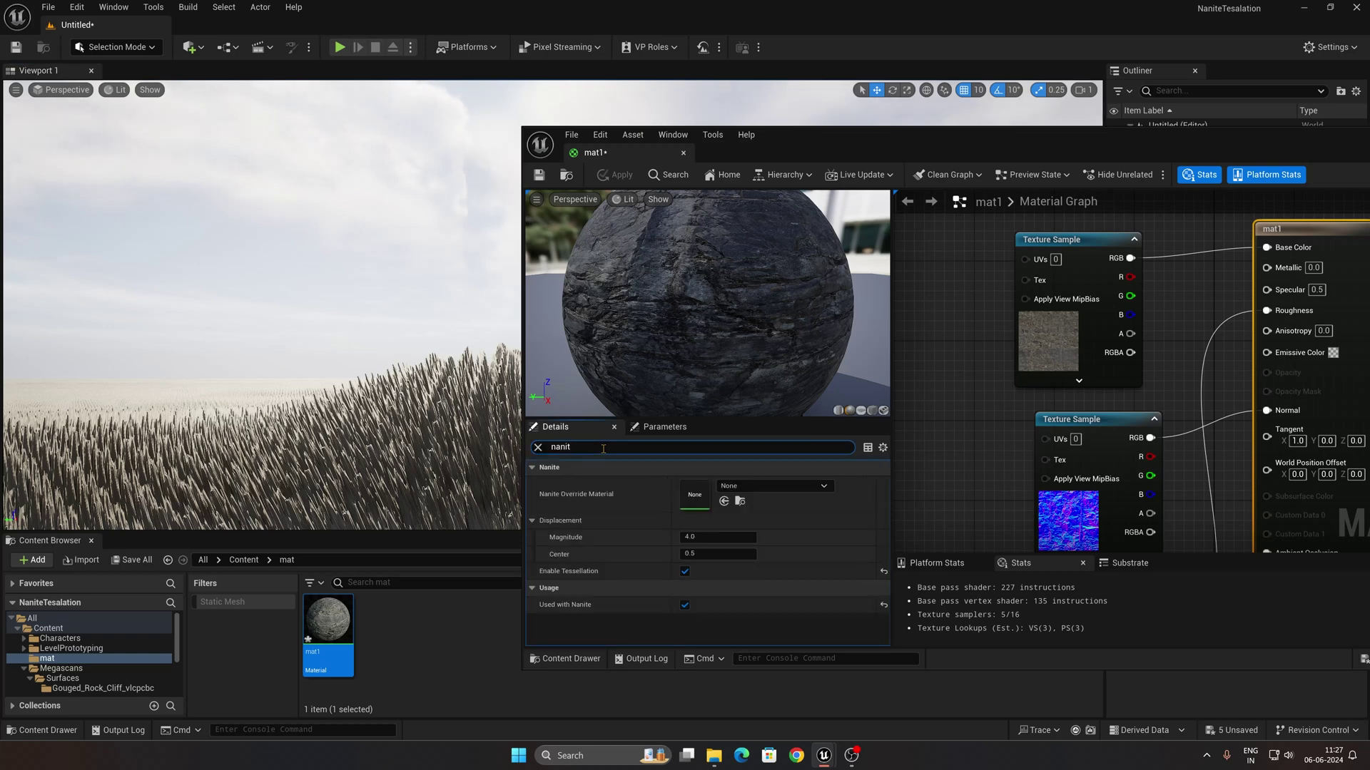
{"action": "left_click", "coordinate": [697, 536]}
{"action": "type", "text": ".5"}
{"action": "key", "text": "Return"}
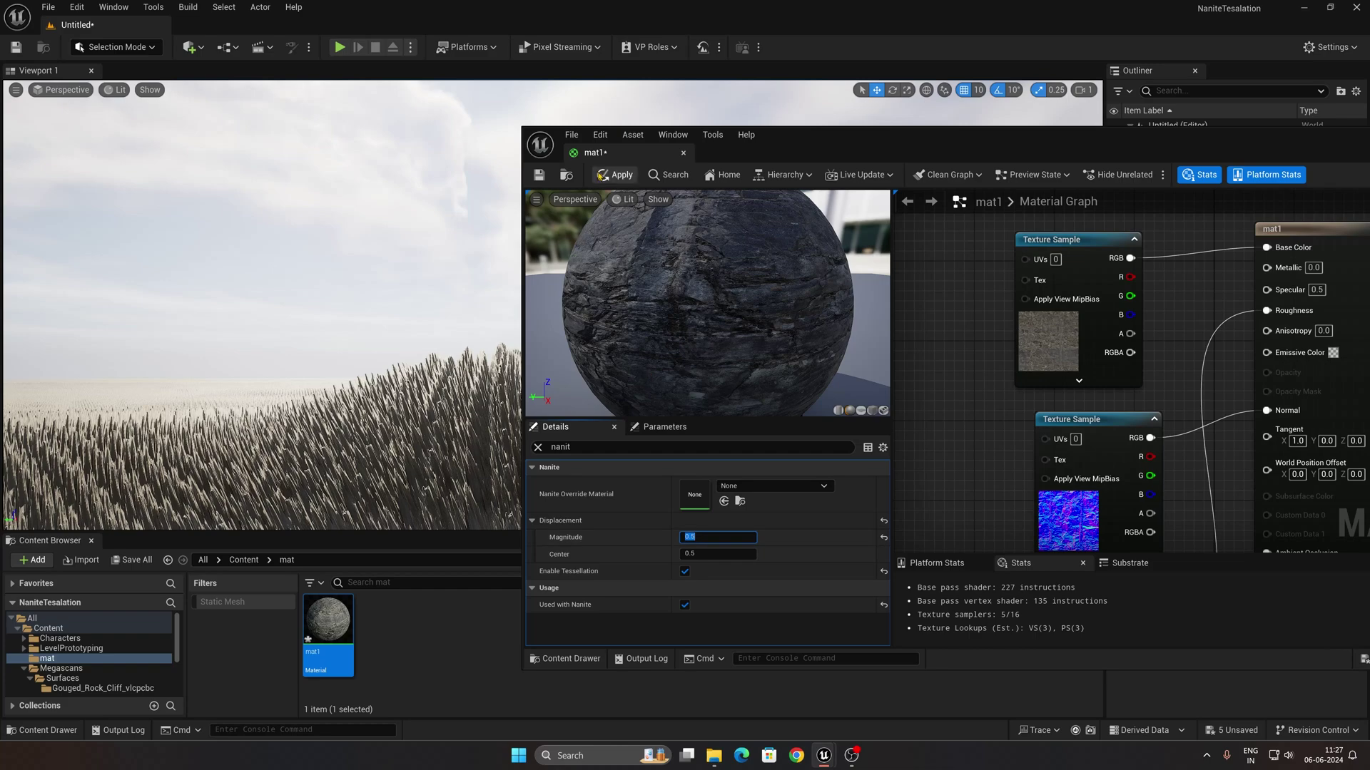
{"action": "left_click", "coordinate": [615, 175]}
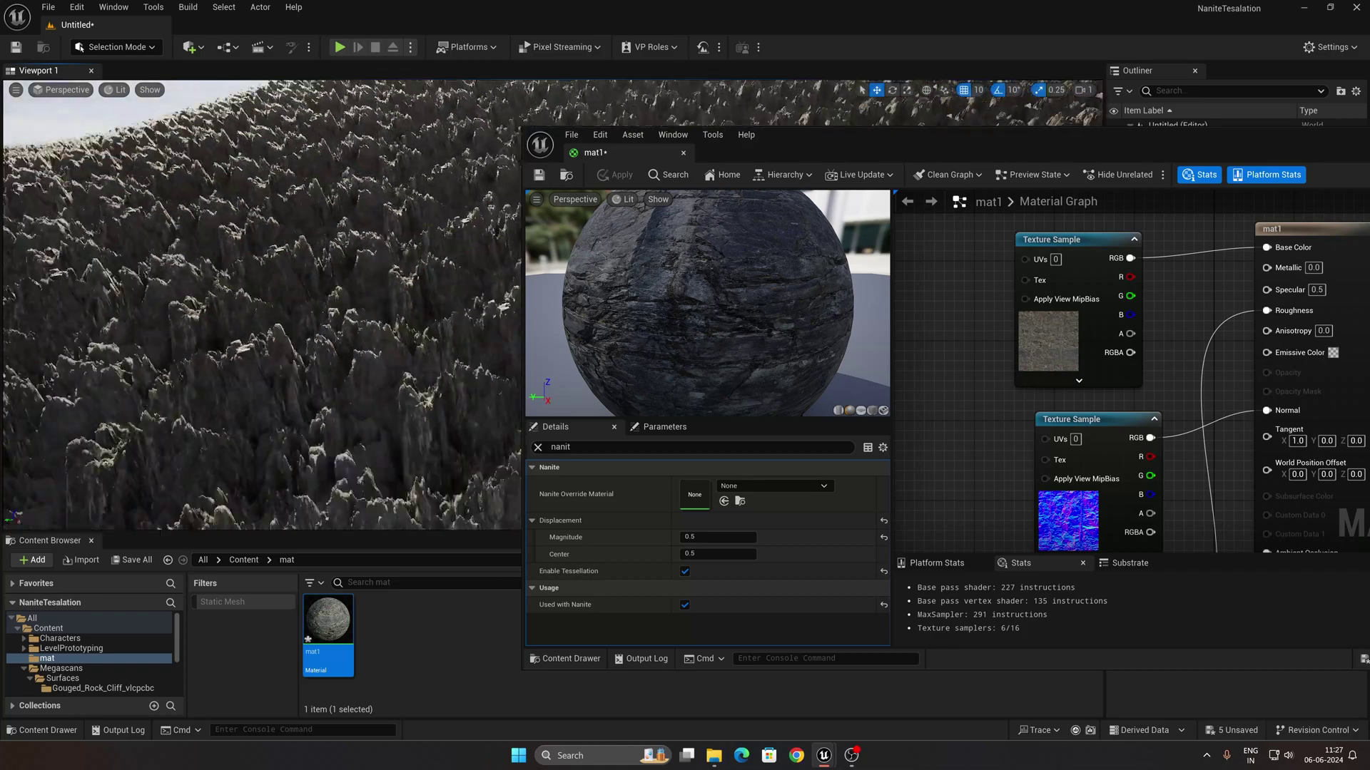
{"action": "right_click_drag", "start_coordinate": [385, 397], "coordinate": [371, 383]}
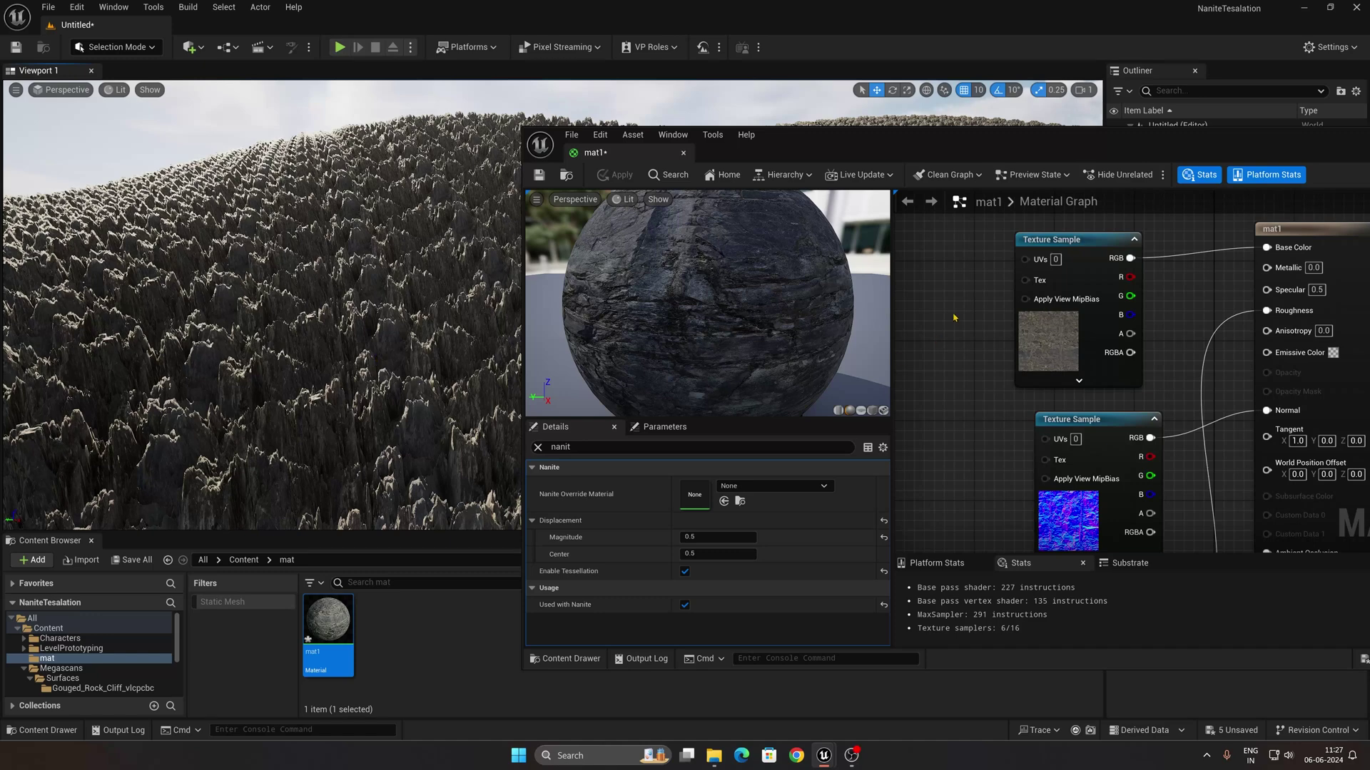
Step: Search the material graph's node list for 'textureco'
{"action": "right_click_drag", "start_coordinate": [975, 325], "coordinate": [1121, 313]}
{"action": "right_click", "coordinate": [941, 366]}
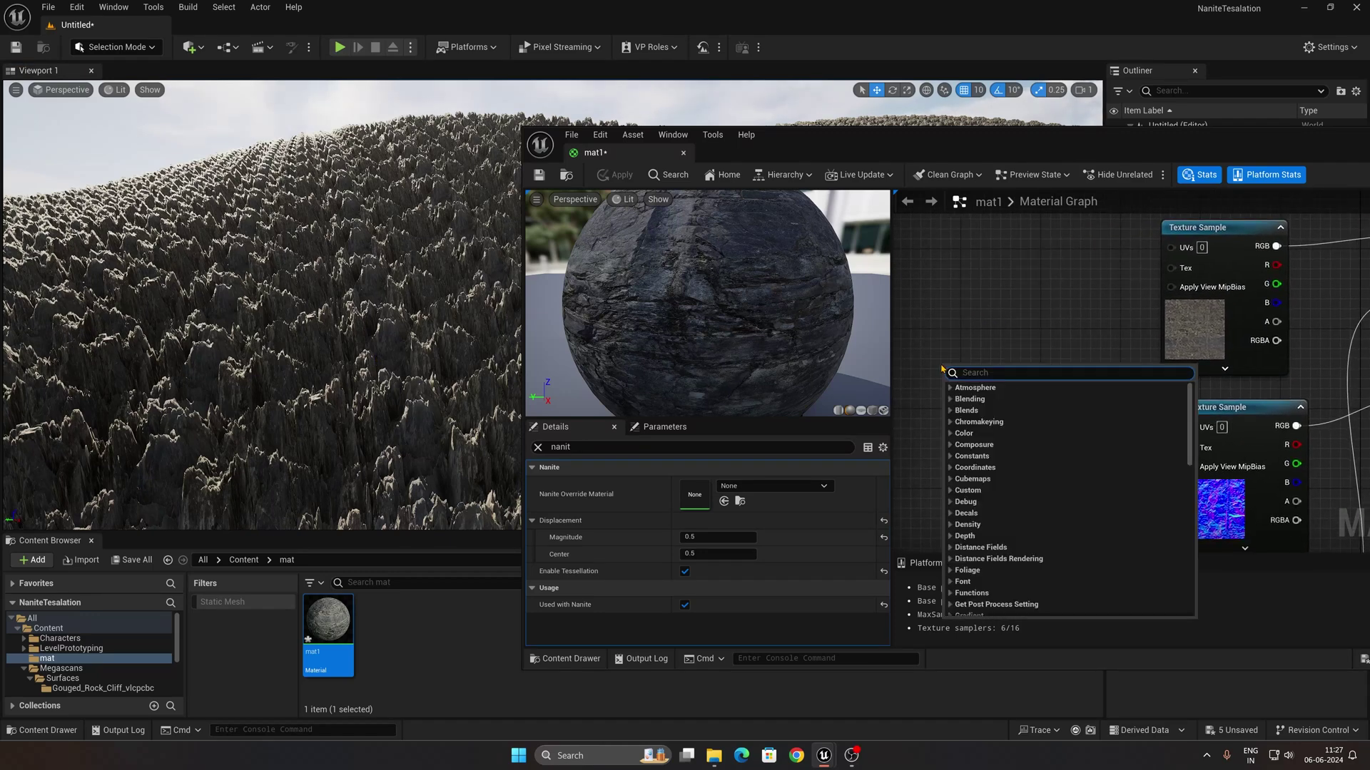
{"action": "type", "text": "texturec"}
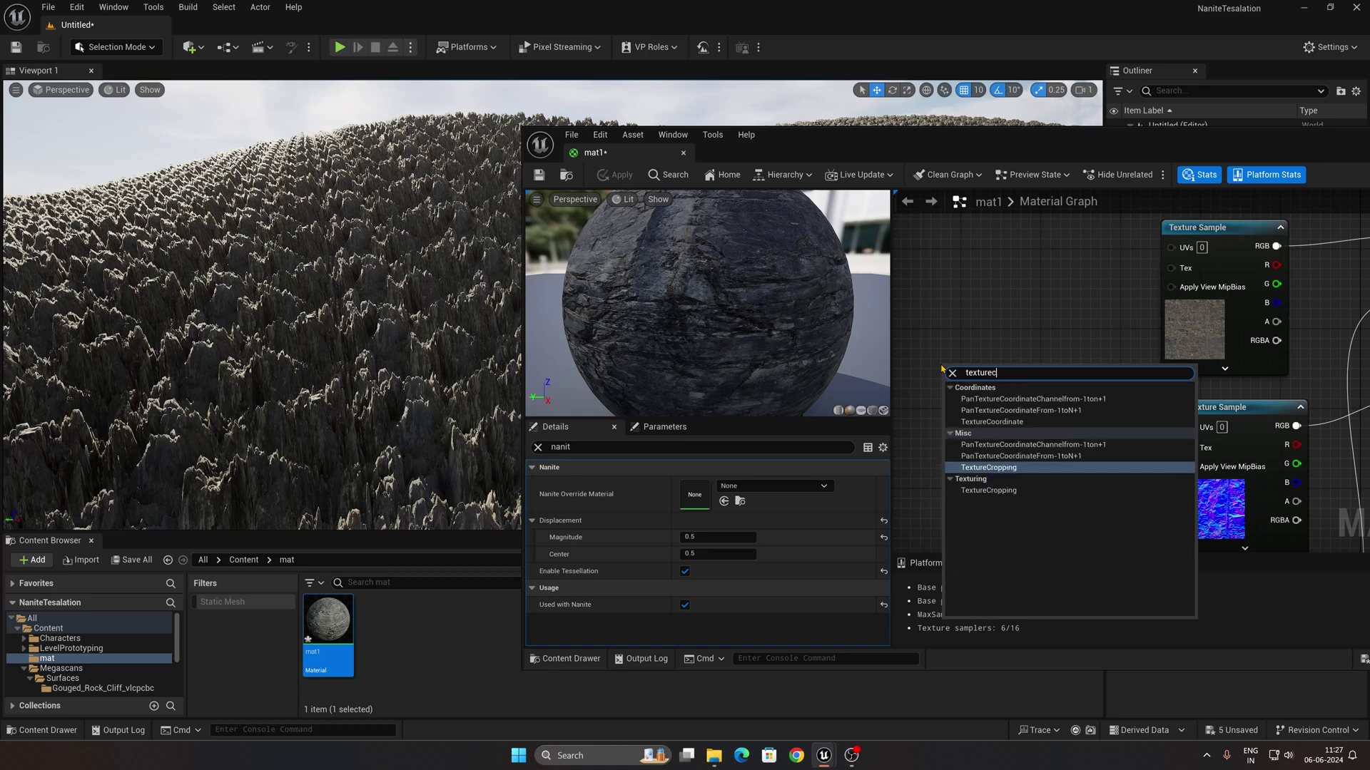
{"action": "type", "text": "o"}
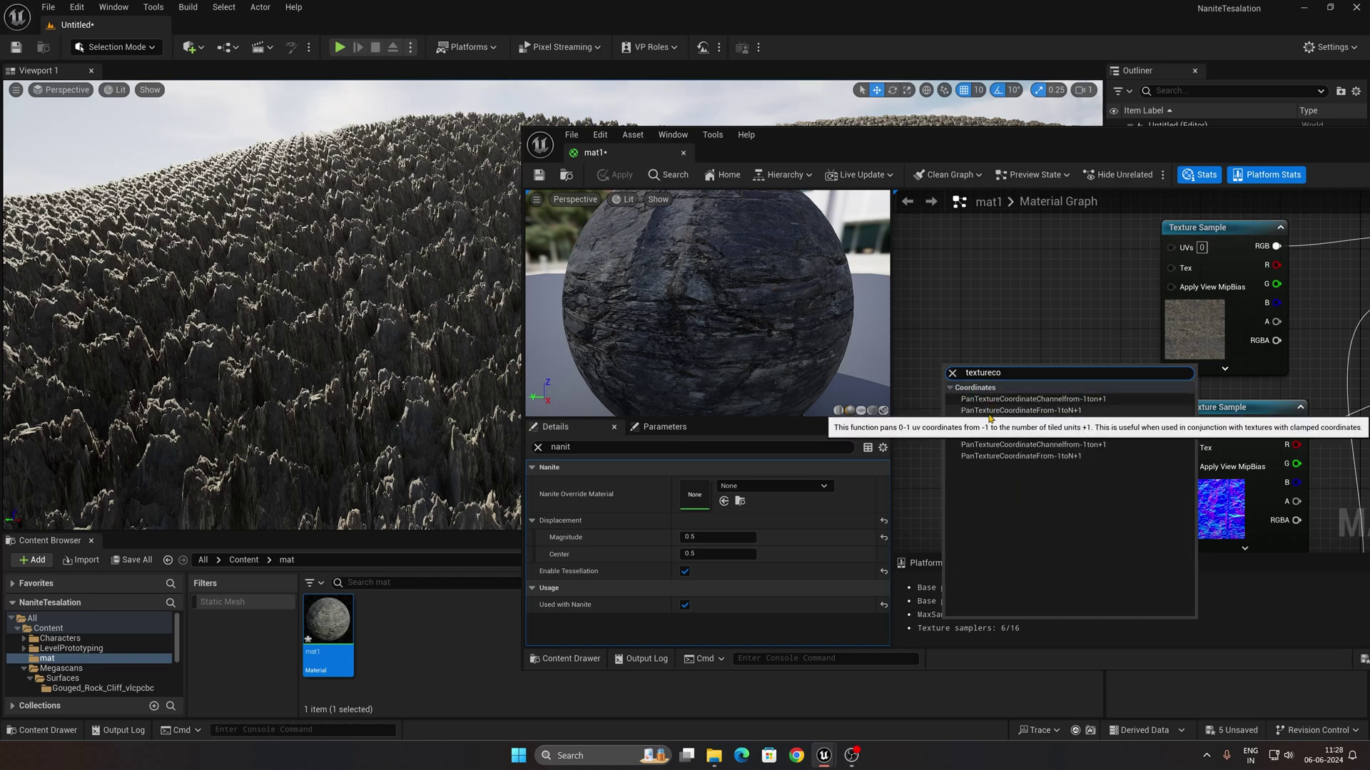
Step: Add a TextureCoordinate node and bring up its 0.3 U/V tiling settings
{"action": "left_click", "coordinate": [989, 421]}
{"action": "left_click_drag", "start_coordinate": [989, 374], "coordinate": [996, 270]}
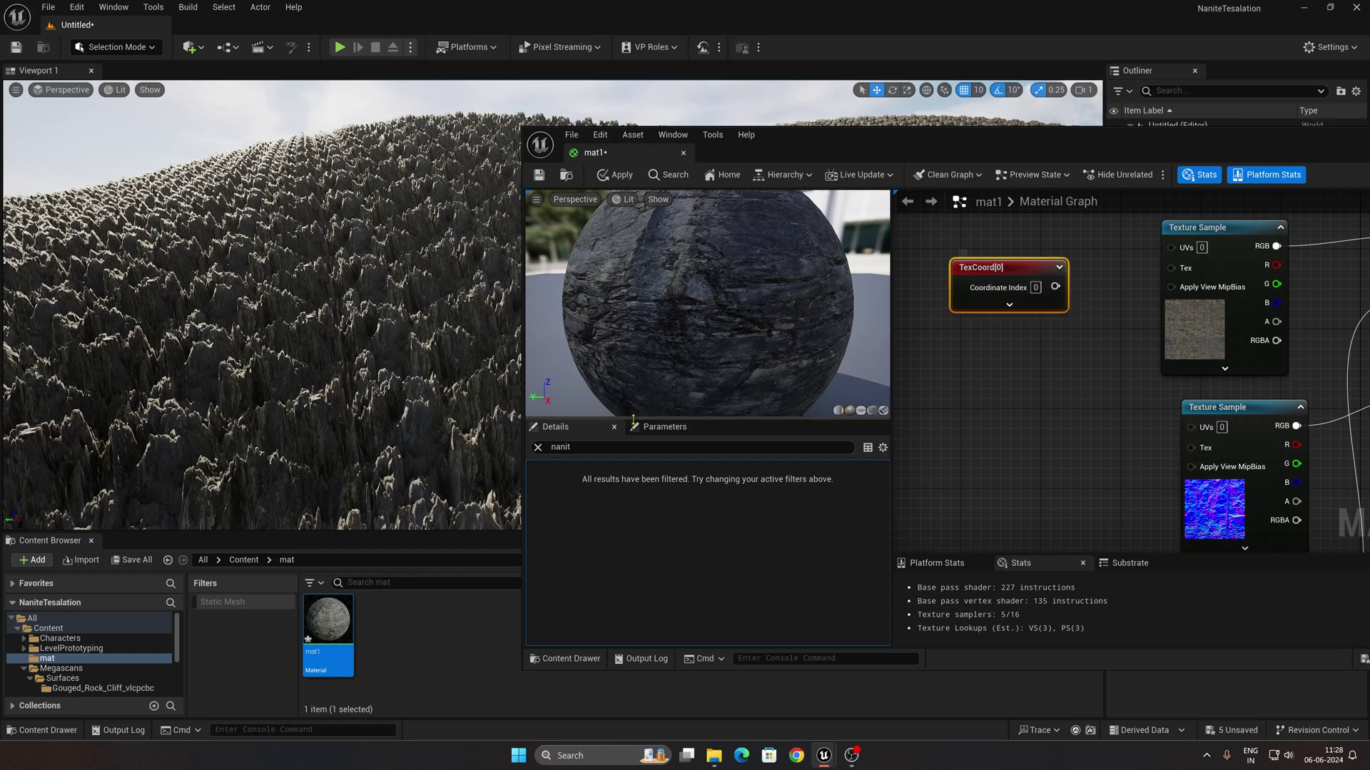
{"action": "left_click", "coordinate": [538, 448]}
{"action": "left_click", "coordinate": [531, 468]}
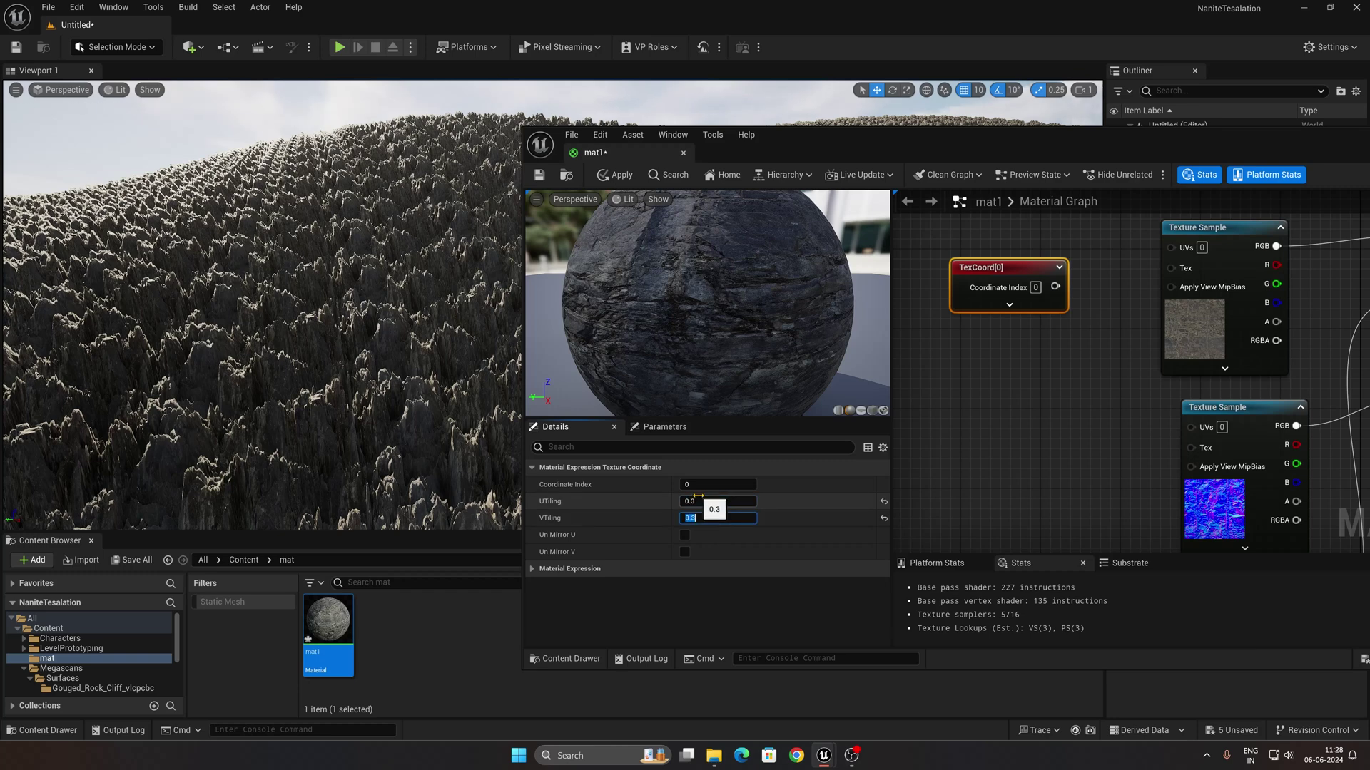
Step: Wire the TextureCoordinate into all three Texture Samples' UVs and apply mat1
{"action": "left_click_drag", "start_coordinate": [1053, 286], "coordinate": [1170, 250]}
{"action": "left_click_drag", "start_coordinate": [1055, 286], "coordinate": [1191, 429]}
{"action": "scroll", "coordinate": [1110, 429], "scroll_direction": "down", "scroll_amount": 5}
{"action": "left_click_drag", "start_coordinate": [1090, 373], "coordinate": [1139, 496]}
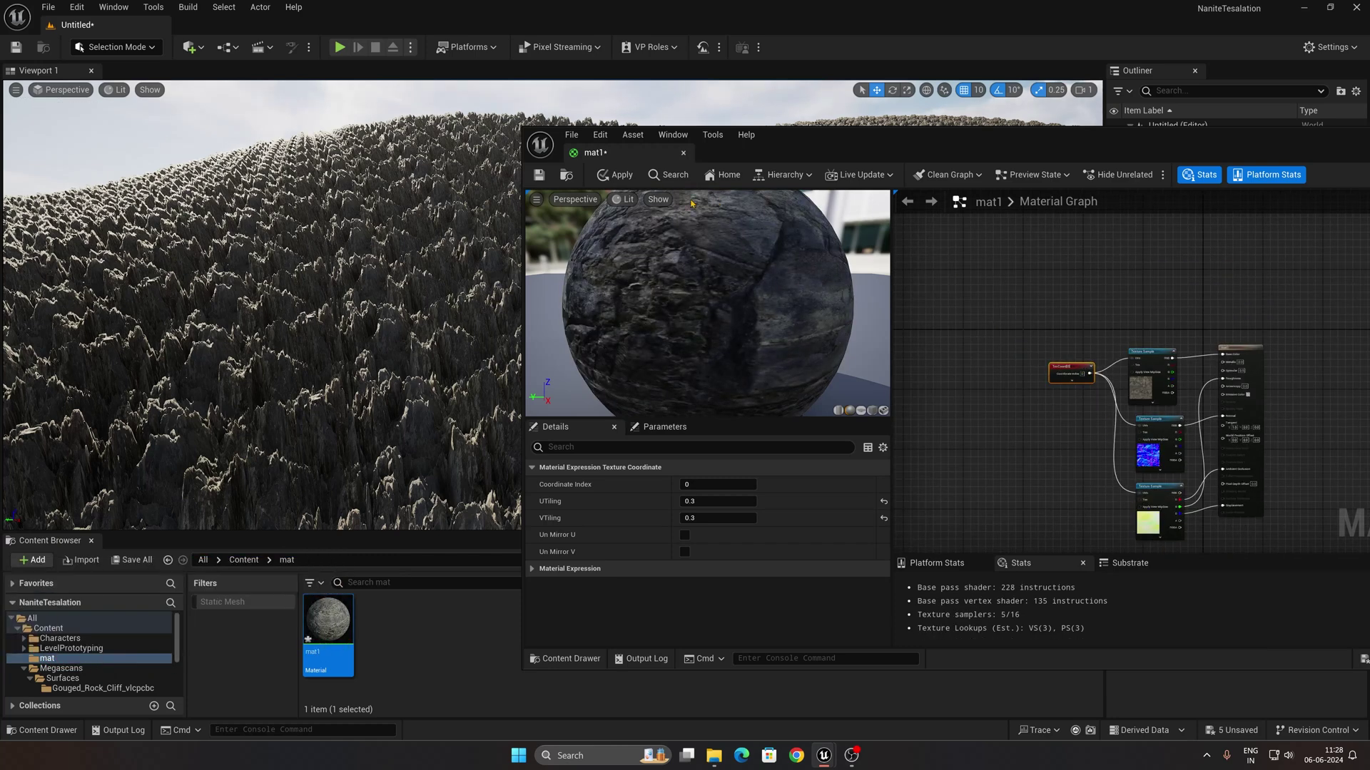
{"action": "left_click", "coordinate": [615, 175]}
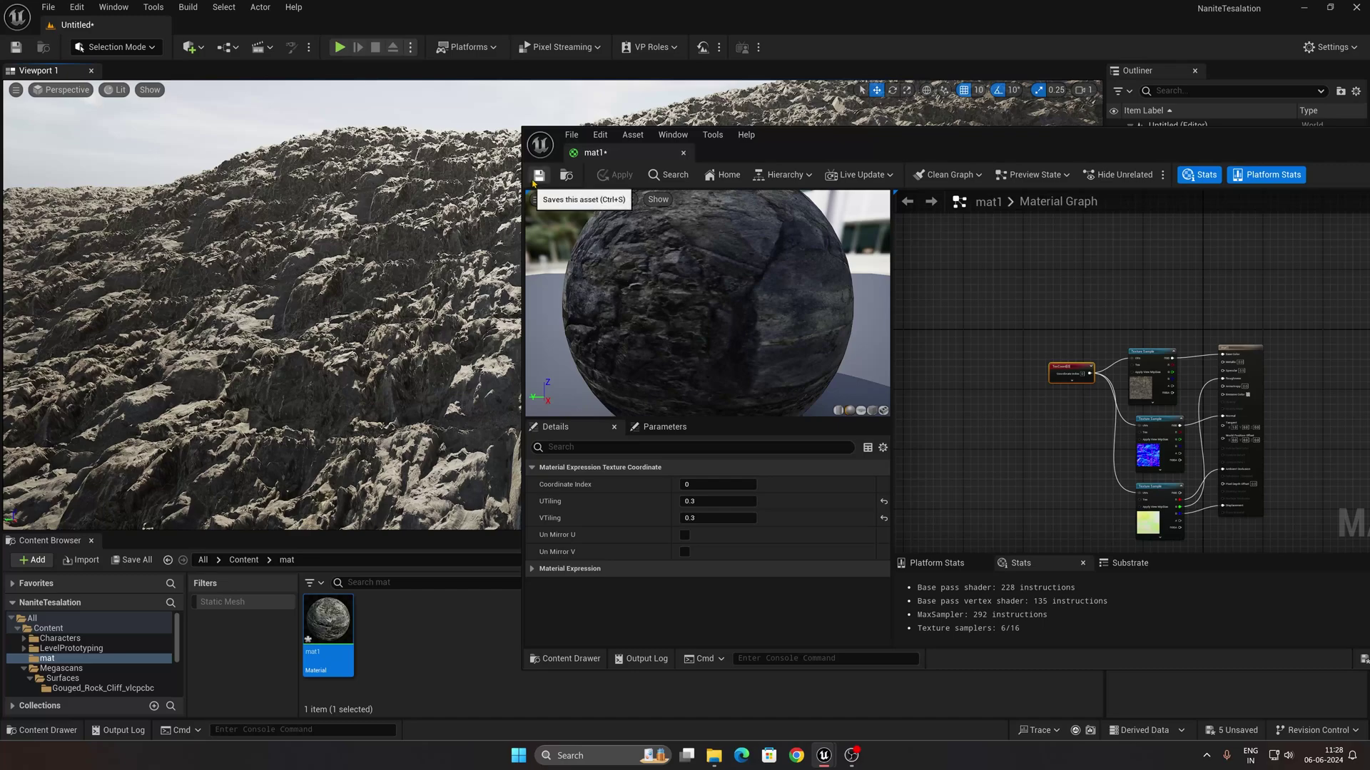
Step: Close the Material Editor and look over the rocky landscape
{"action": "left_click_drag", "start_coordinate": [1069, 134], "coordinate": [824, 143]}
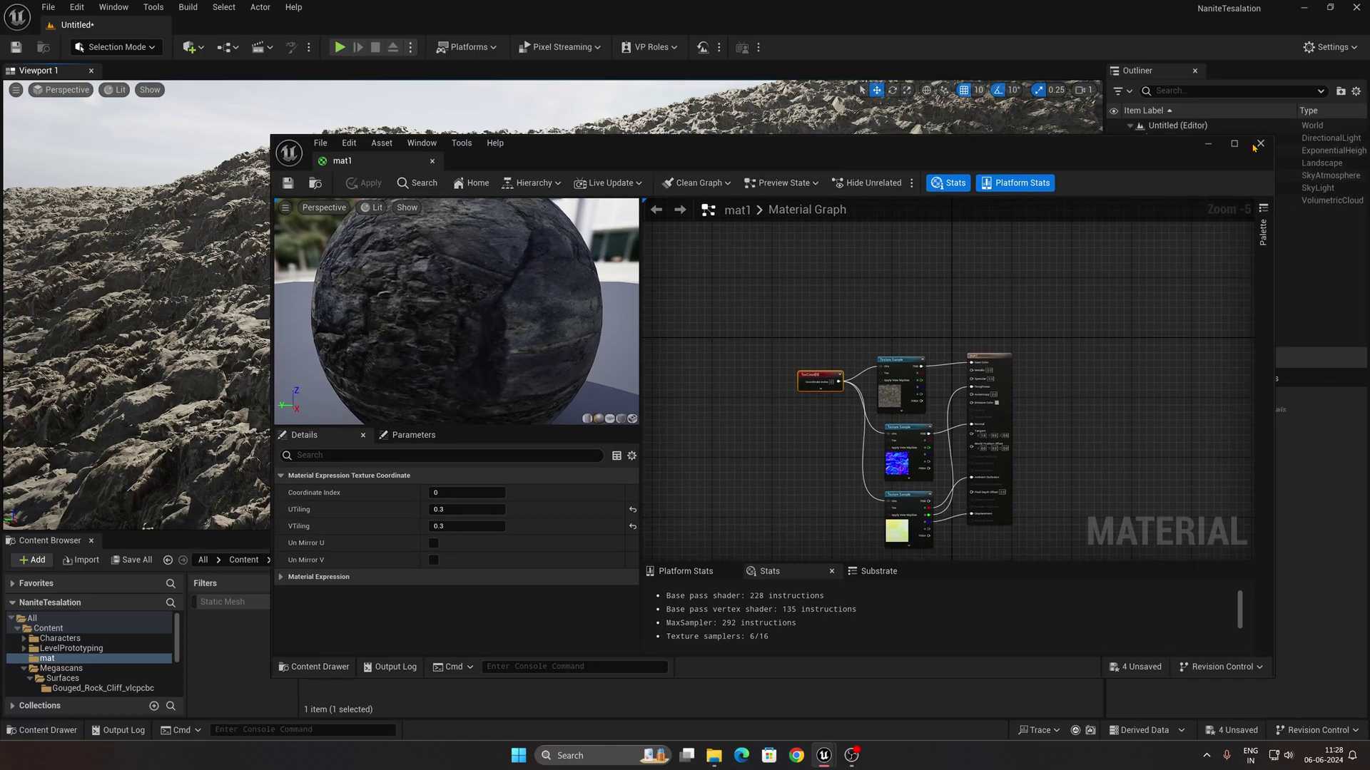
{"action": "left_click", "coordinate": [1256, 144]}
{"action": "right_click_drag", "start_coordinate": [997, 303], "coordinate": [967, 305]}
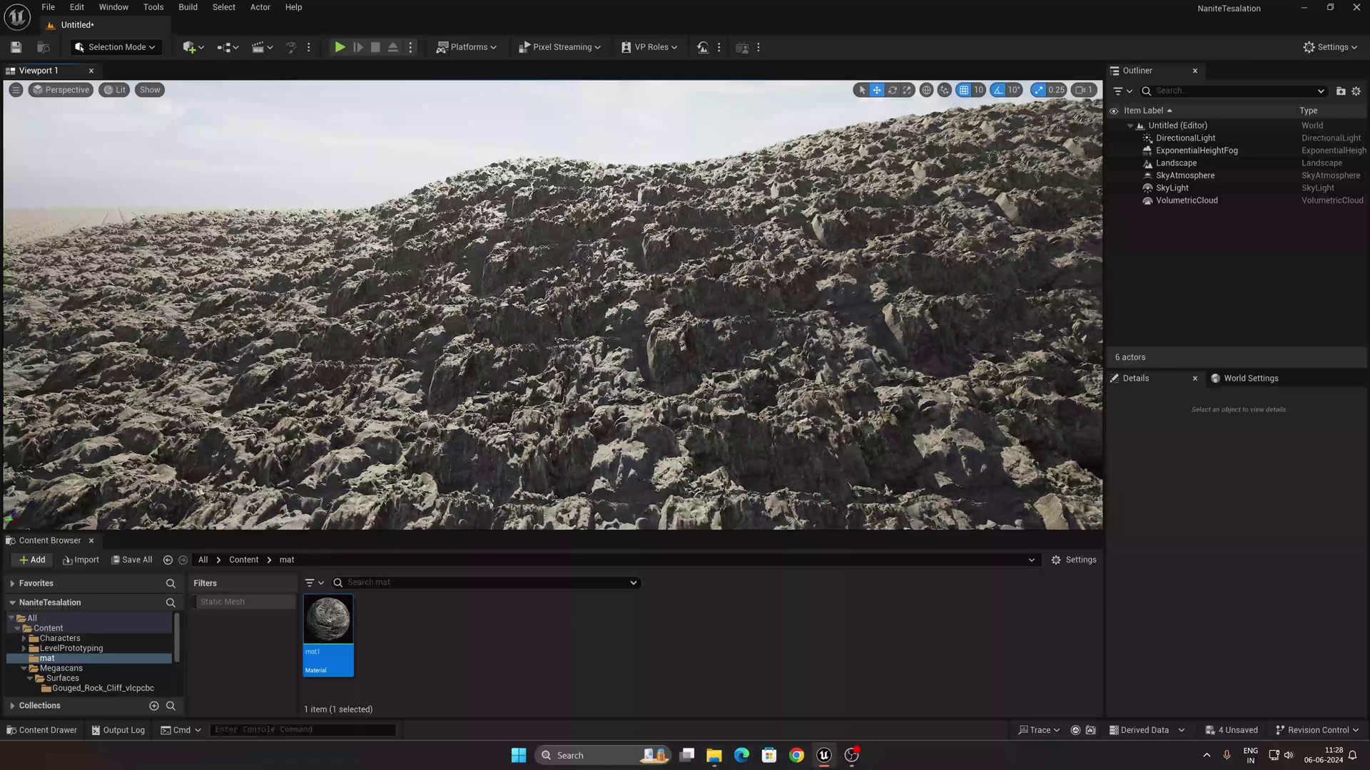
Step: Search the Content Browser folders for 'hdr' and open the HDRI folder
{"action": "left_click", "coordinate": [477, 642]}
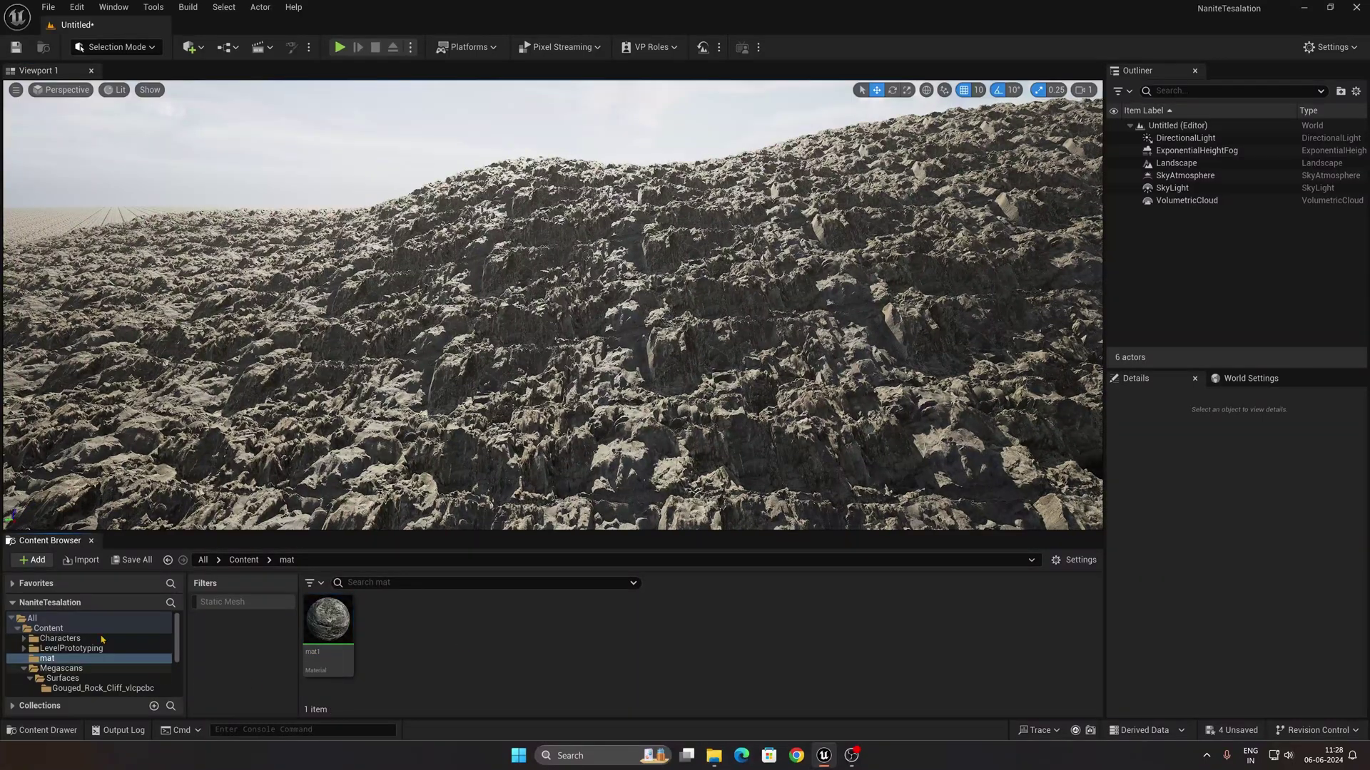
{"action": "left_click", "coordinate": [153, 605]}
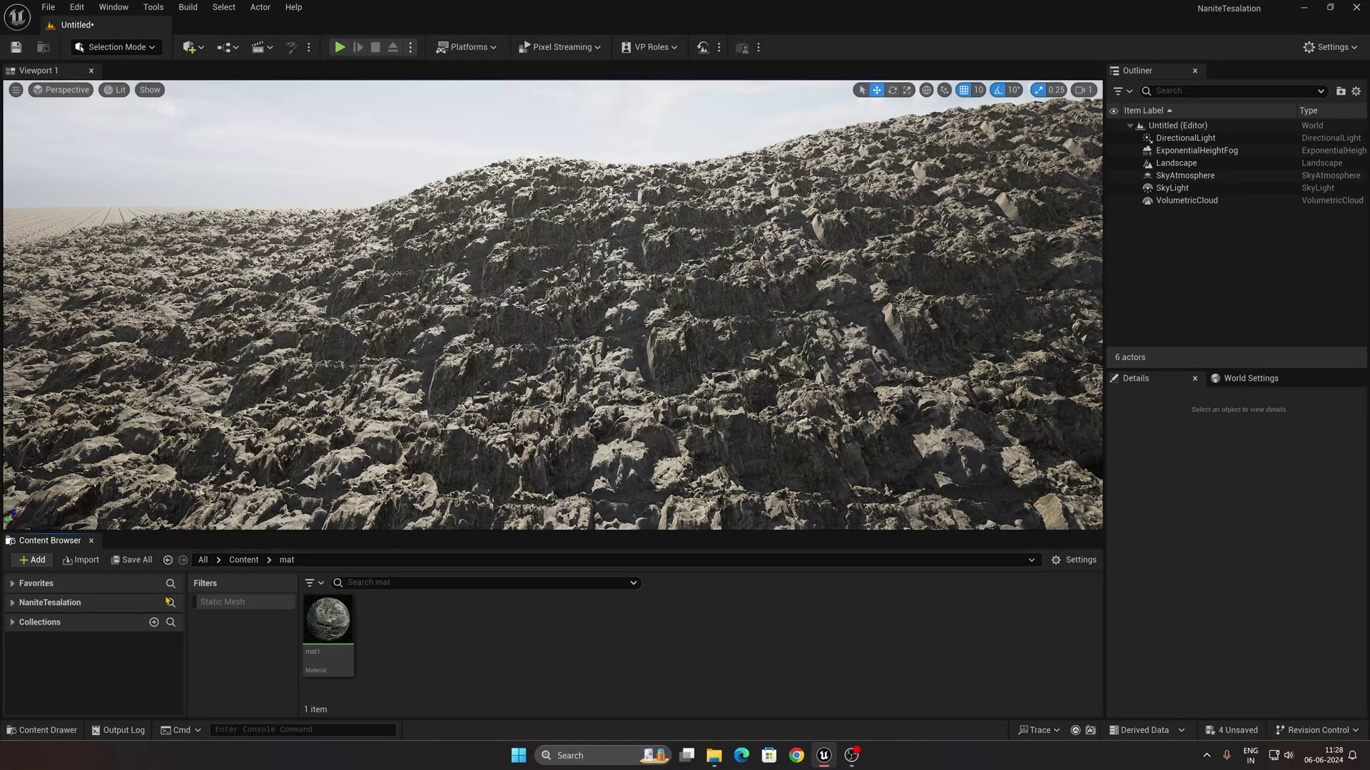
{"action": "left_click", "coordinate": [169, 602]}
{"action": "type", "text": "hdri"}
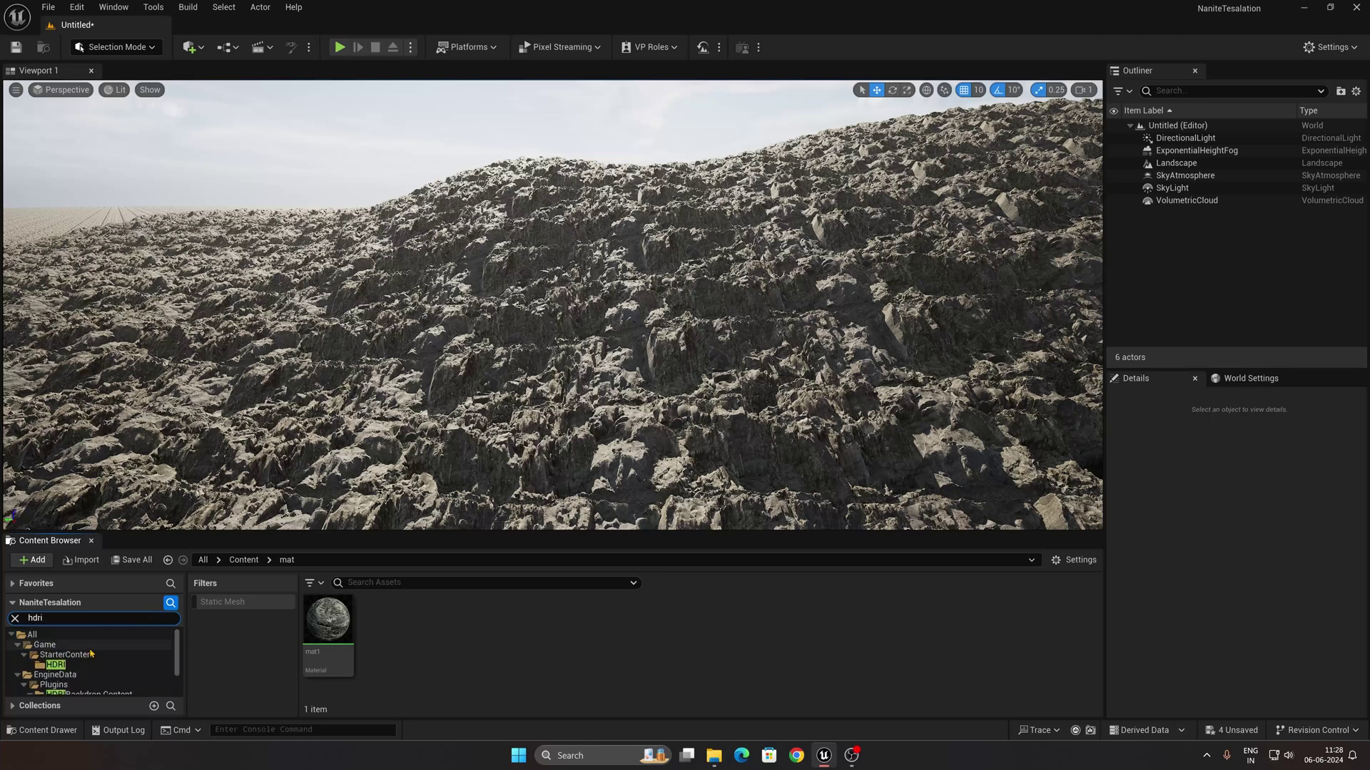
{"action": "left_click", "coordinate": [56, 664]}
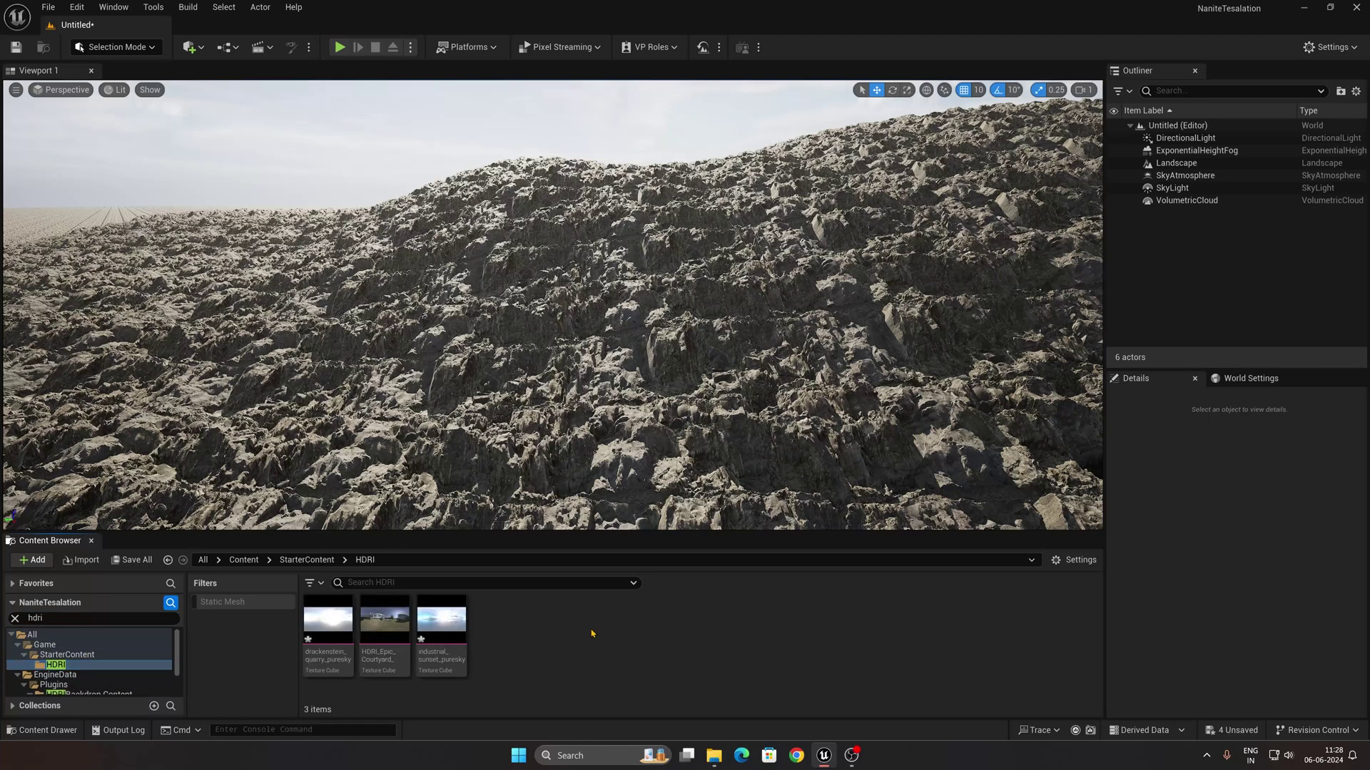
Step: Place an HDRI Backdrop from Quick Add > Lights and lower it below the landscape
{"action": "left_click", "coordinate": [189, 47]}
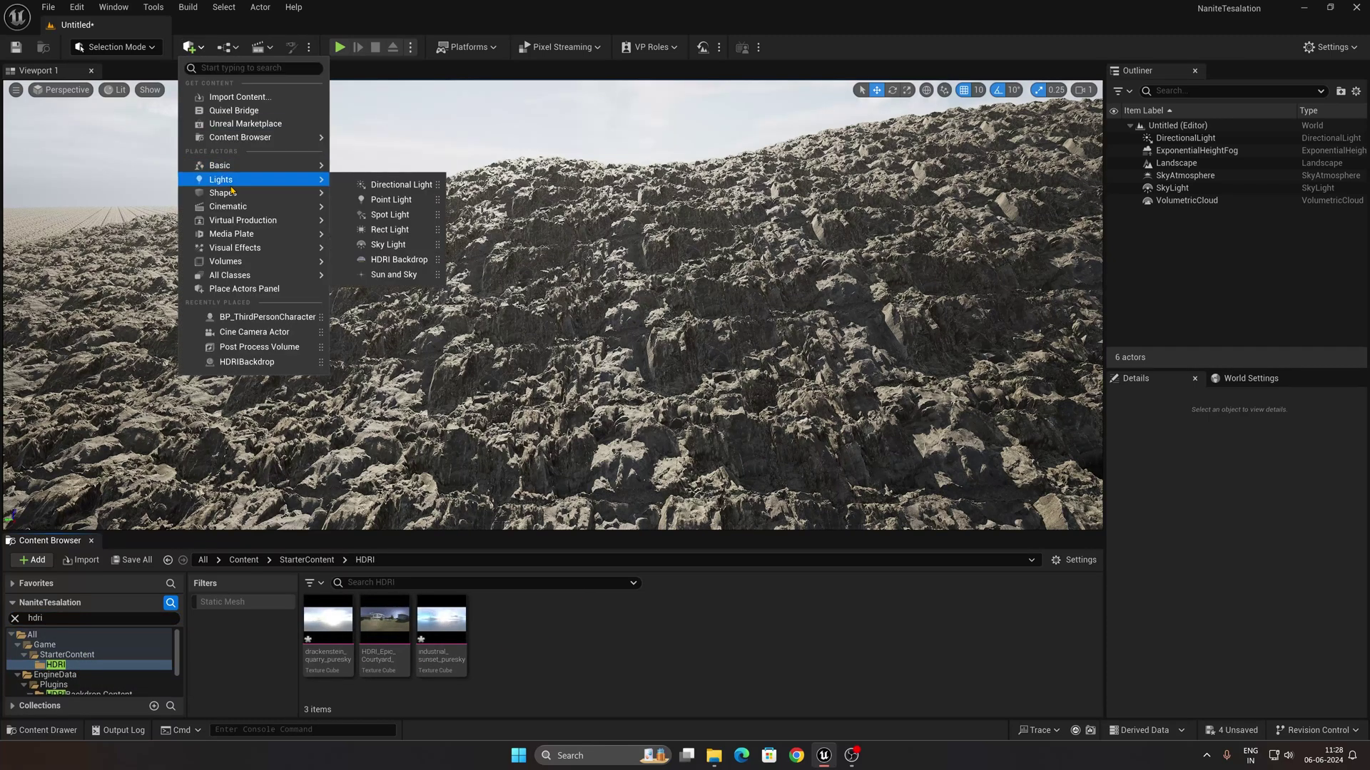
{"action": "left_click", "coordinate": [410, 260]}
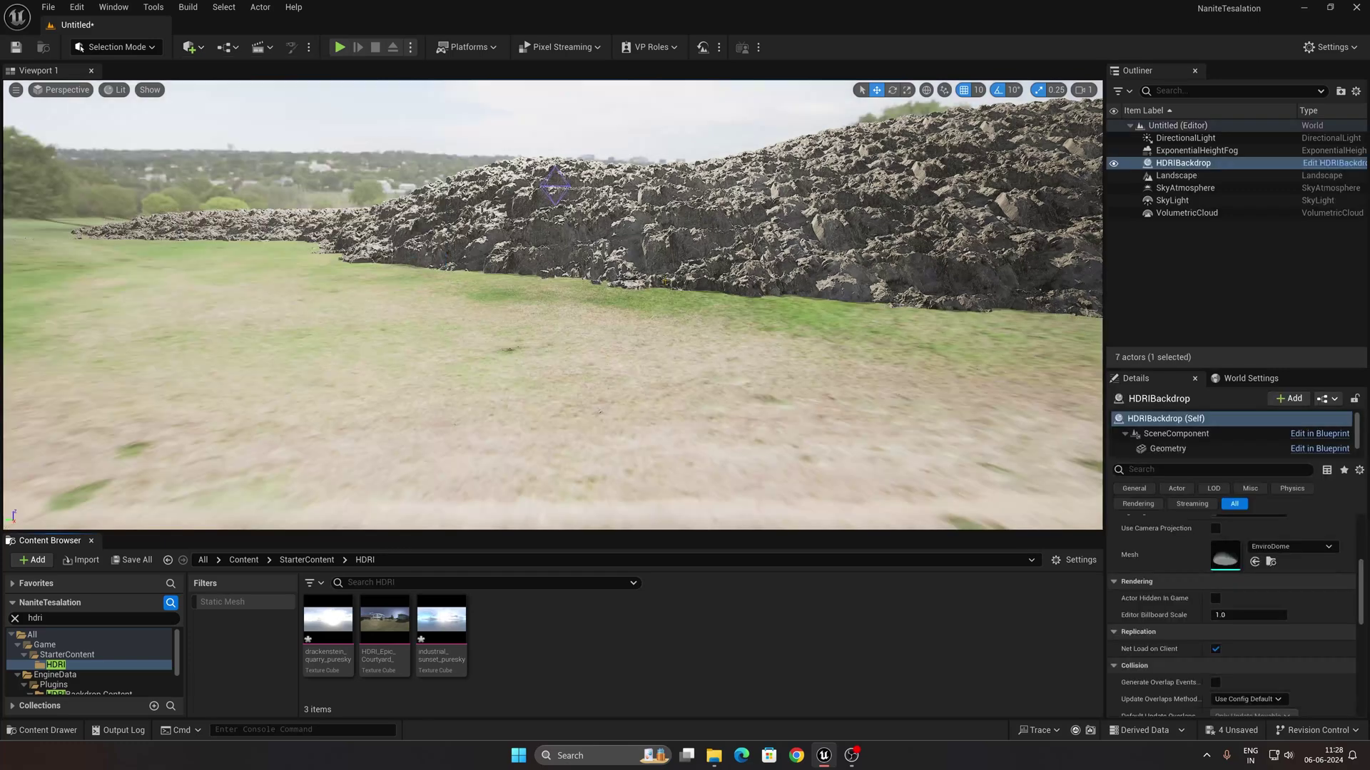
{"action": "key", "text": "s"}
{"action": "mouse_move", "coordinate": [571, 272]}
{"action": "right_mouse_down"}
{"action": "mouse_move", "coordinate": [575, 250]}
{"action": "mouse_move", "coordinate": [571, 272]}
{"action": "right_mouse_up"}
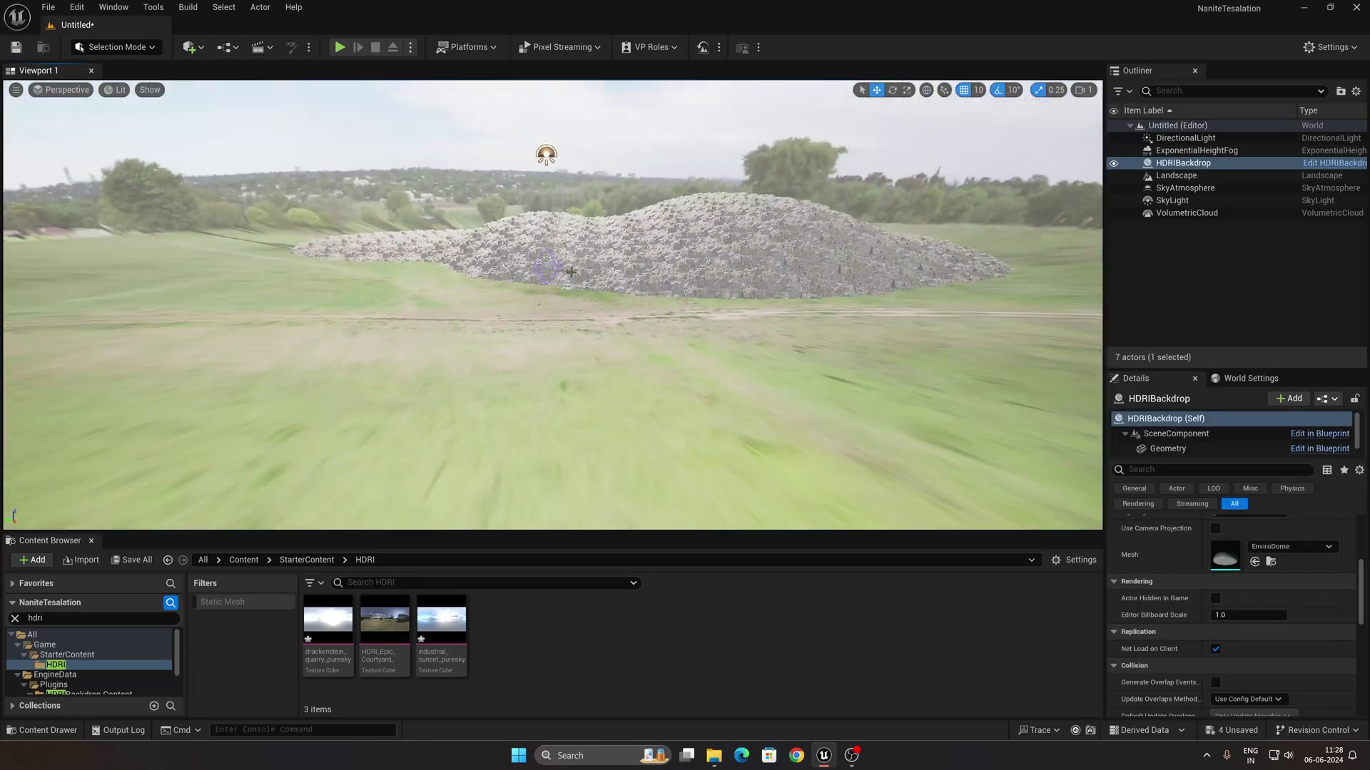
{"action": "left_click", "coordinate": [1198, 163]}
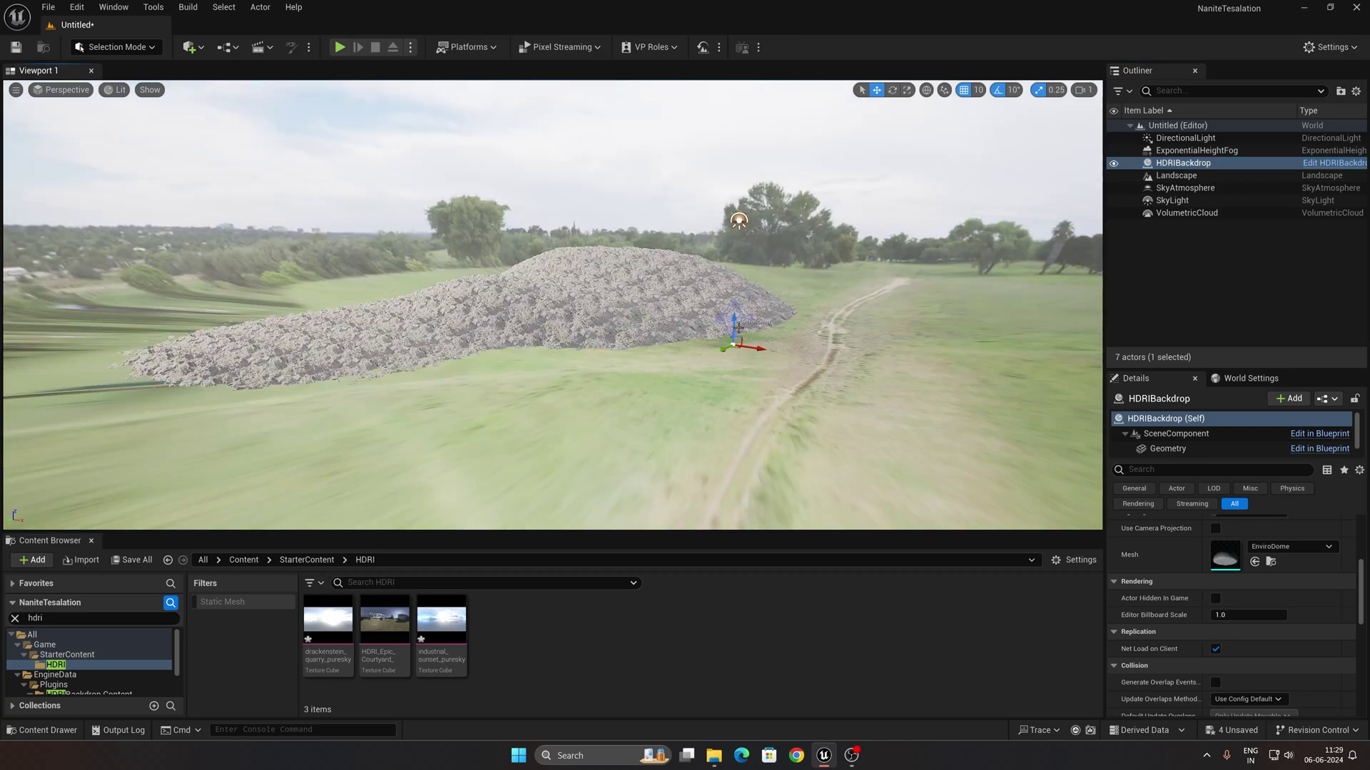
{"action": "left_click_drag", "start_coordinate": [735, 326], "coordinate": [723, 474]}
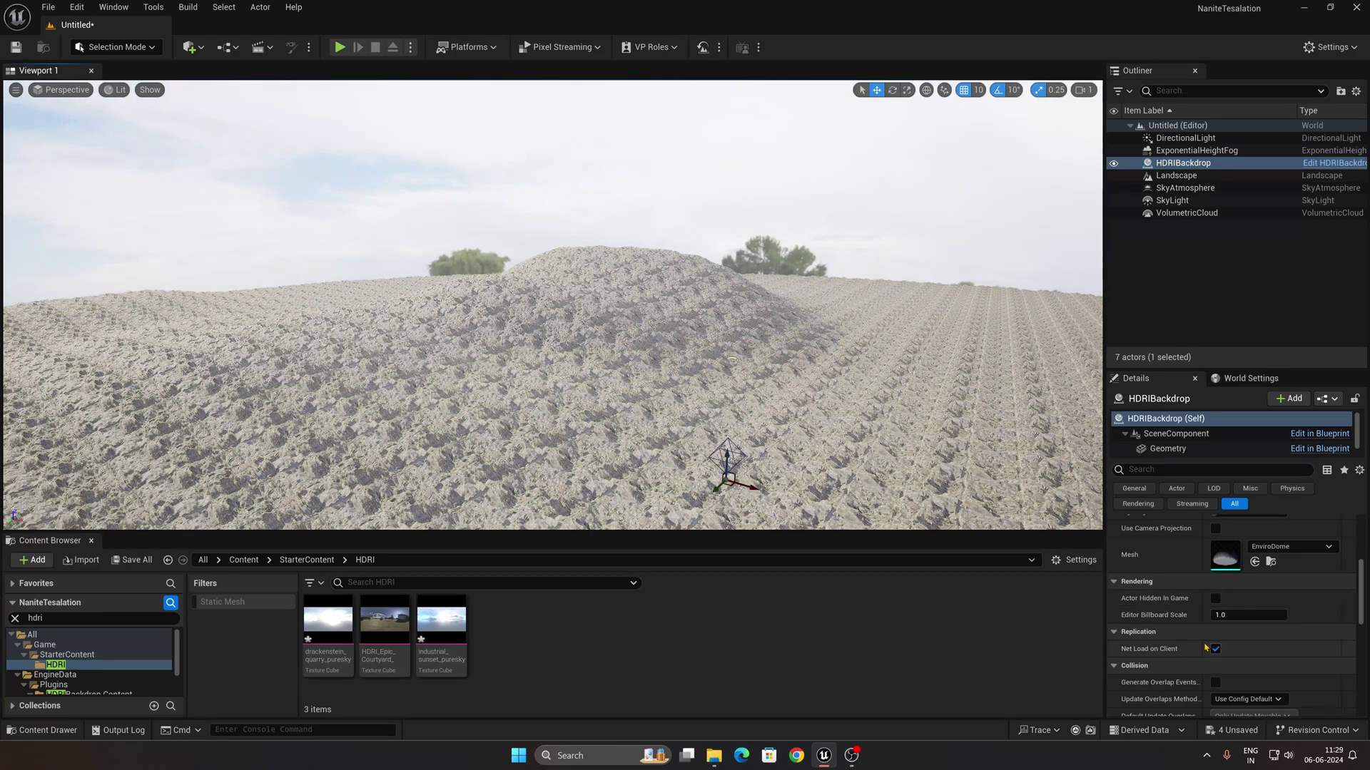
Step: Set the HDRI Backdrop's Size to 2000 and Intensity to 3.0
{"action": "scroll", "coordinate": [1229, 642], "scroll_direction": "up", "scroll_amount": 5}
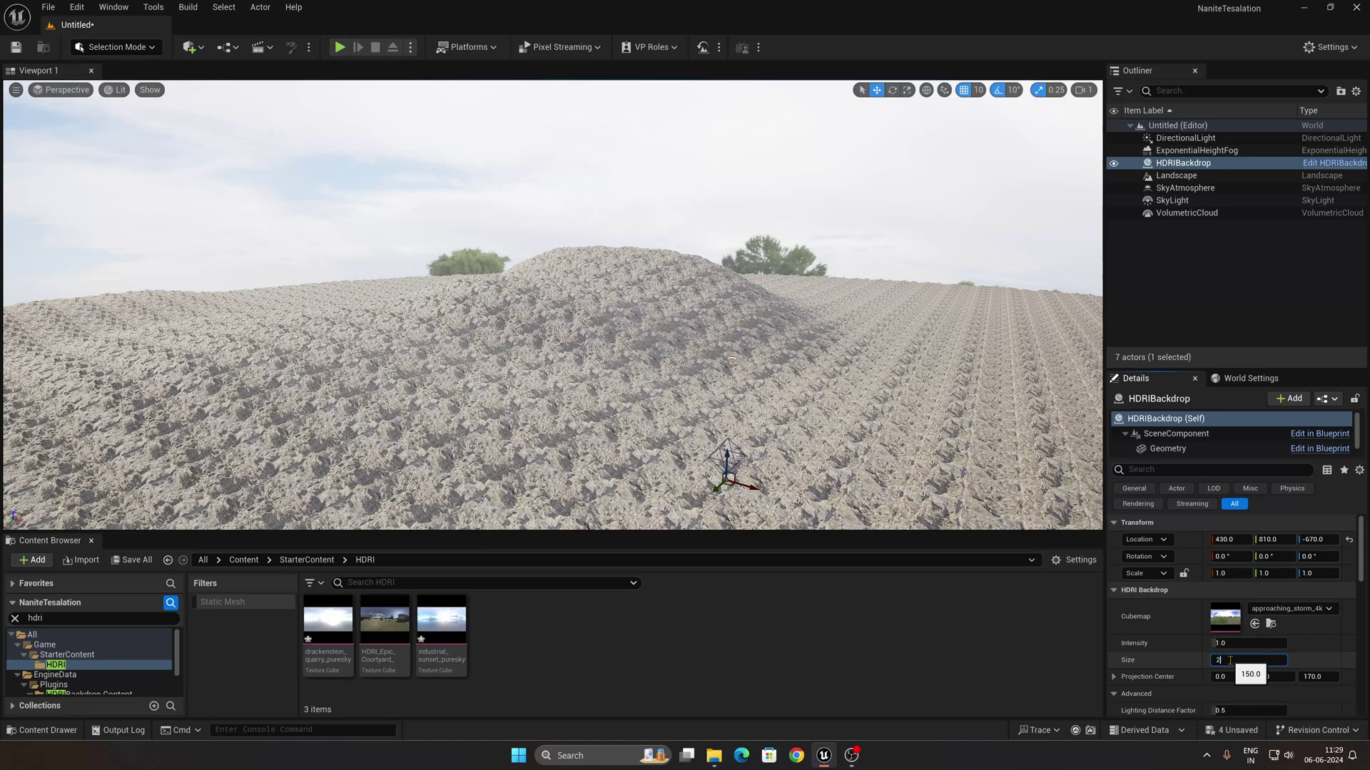
{"action": "type", "text": "000"}
{"action": "key", "text": "Return"}
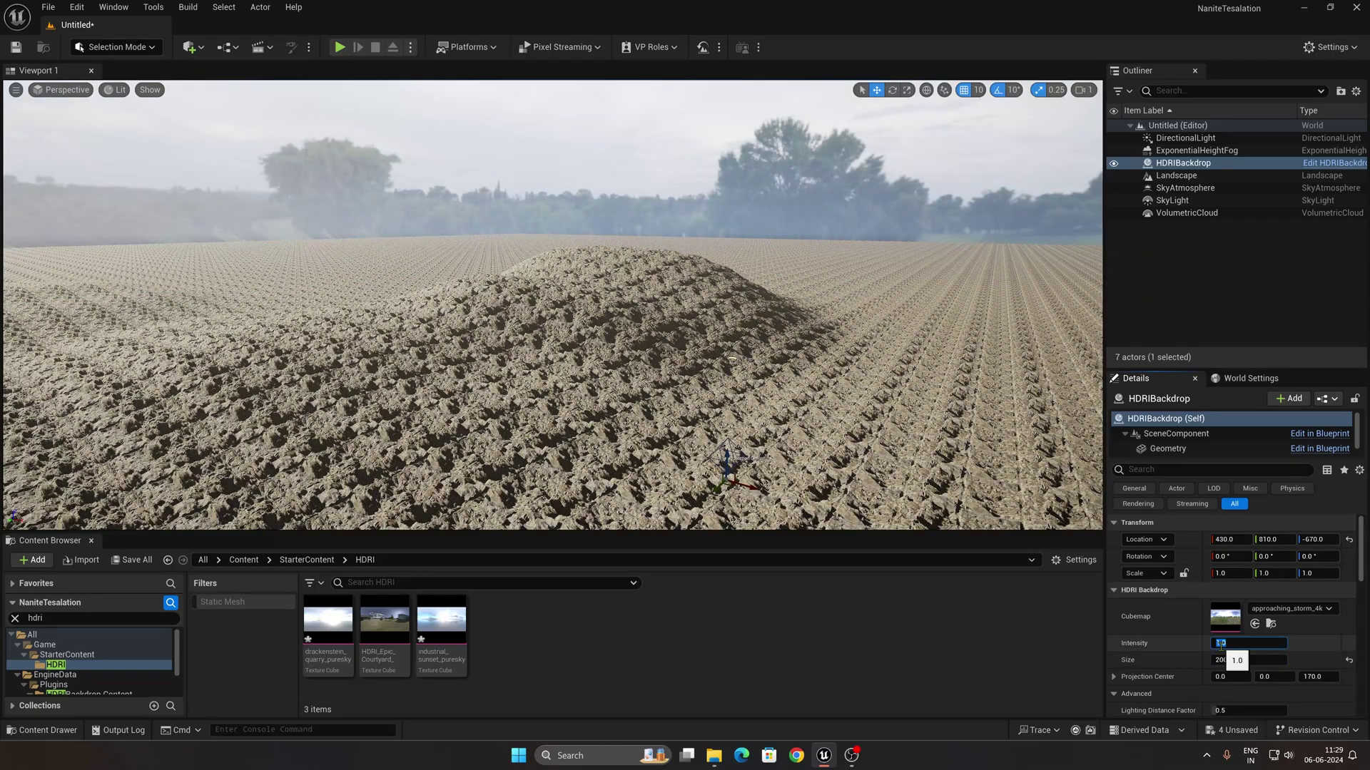
{"action": "key", "text": "Return"}
{"action": "right_click_drag", "start_coordinate": [841, 371], "coordinate": [799, 343]}
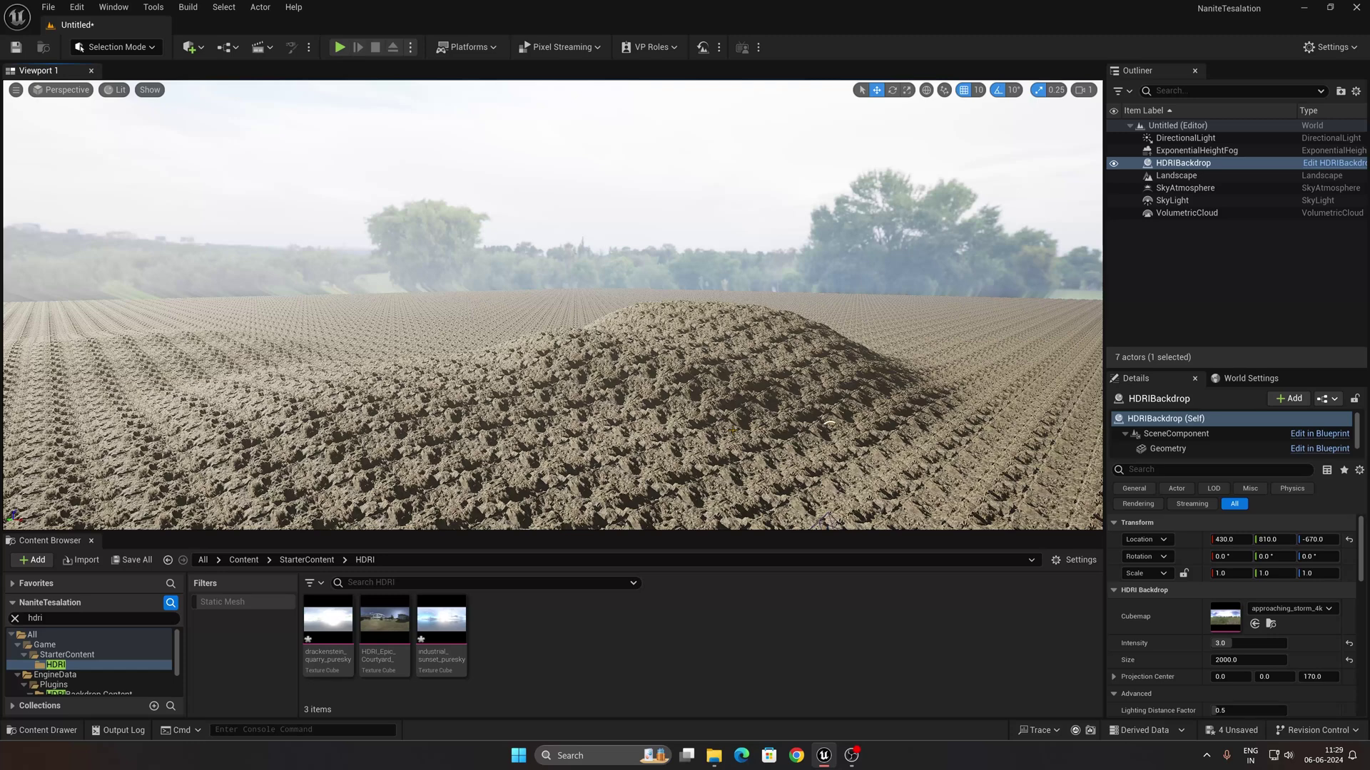
Step: Give the backdrop the SM_SkySphere mesh and the industrial_sunset_puresky cubemap
{"action": "scroll", "coordinate": [1172, 647], "scroll_direction": "down", "scroll_amount": 3}
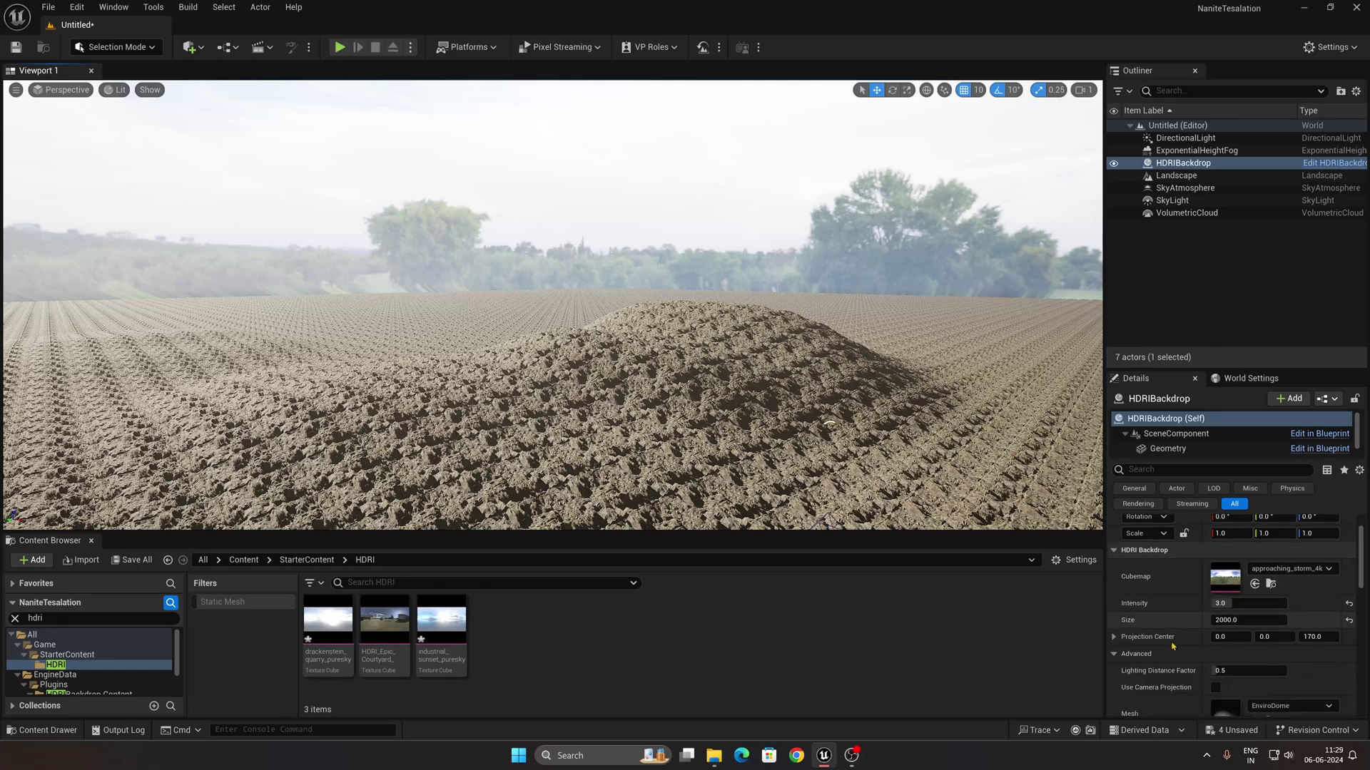
{"action": "left_click", "coordinate": [1288, 646]}
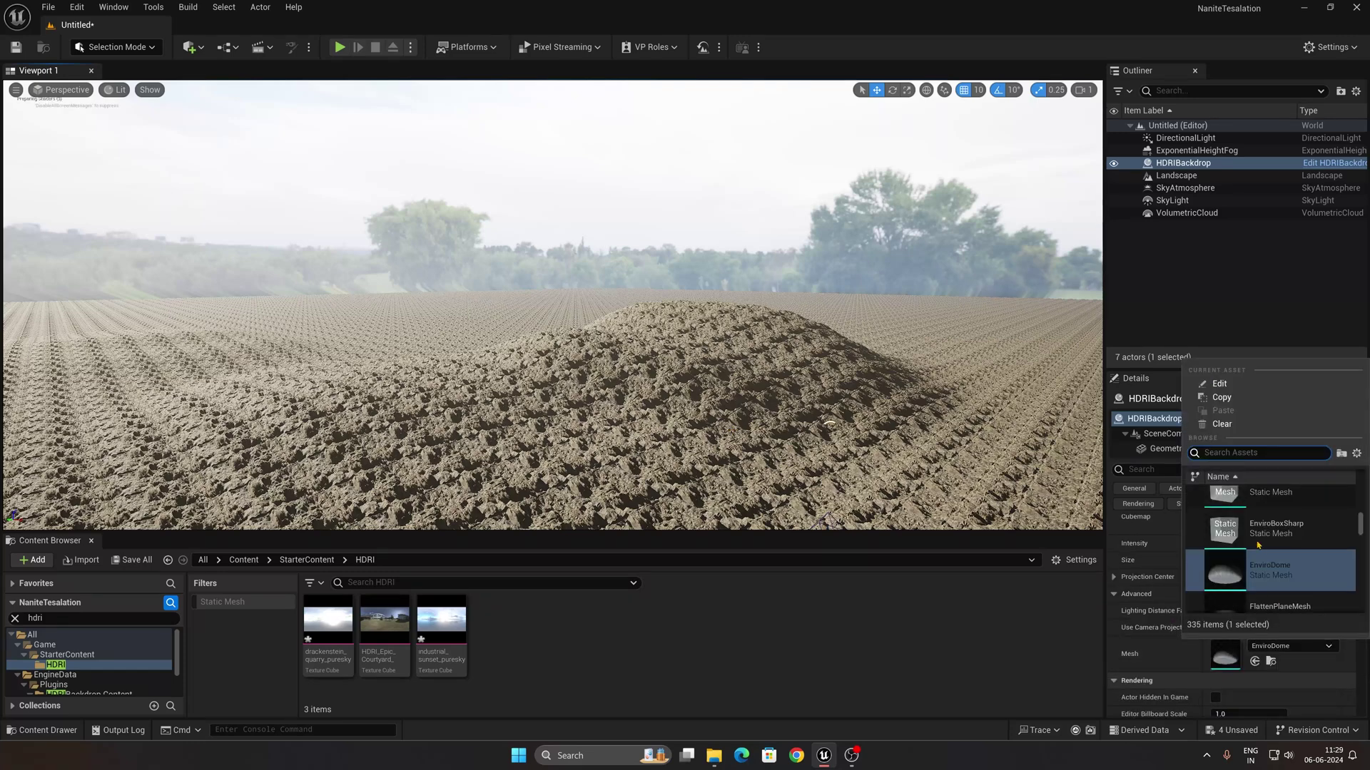
{"action": "type", "text": "sky"}
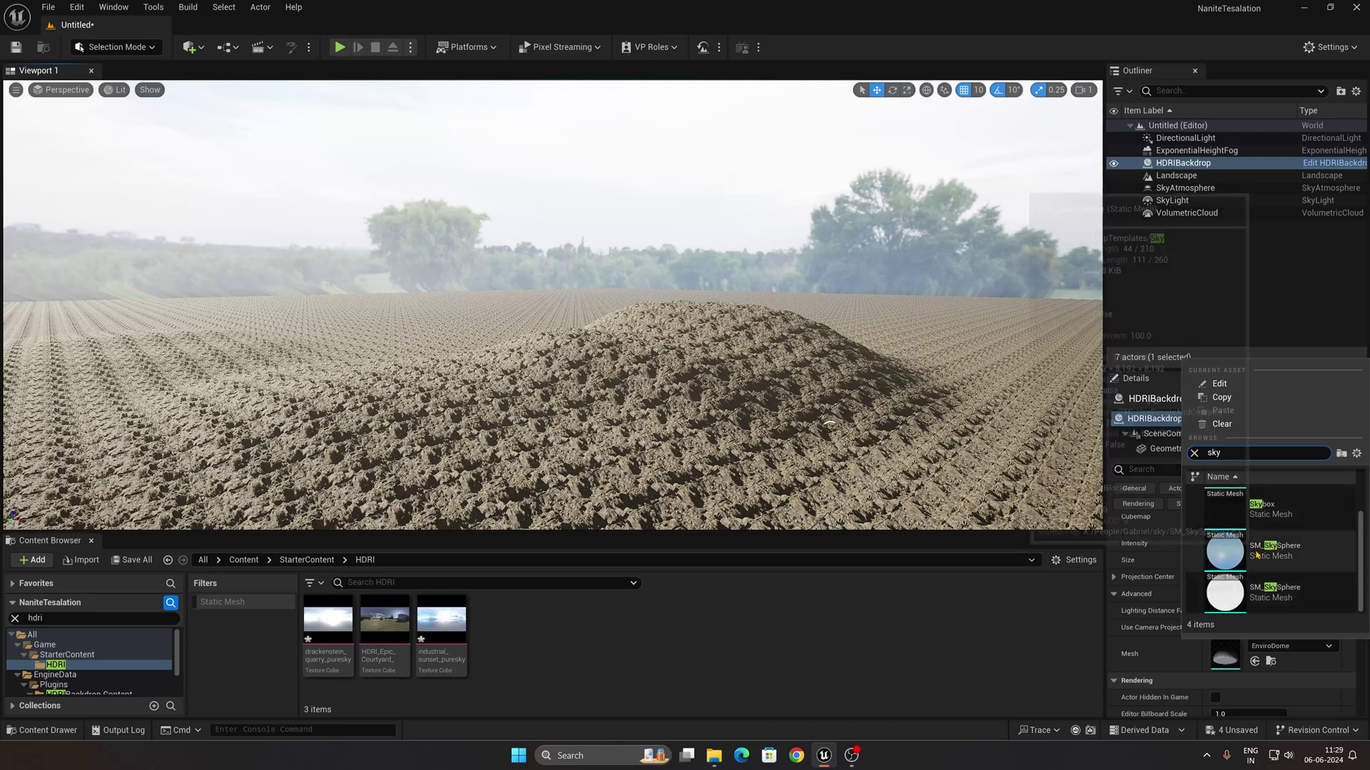
{"action": "left_click", "coordinate": [1269, 554]}
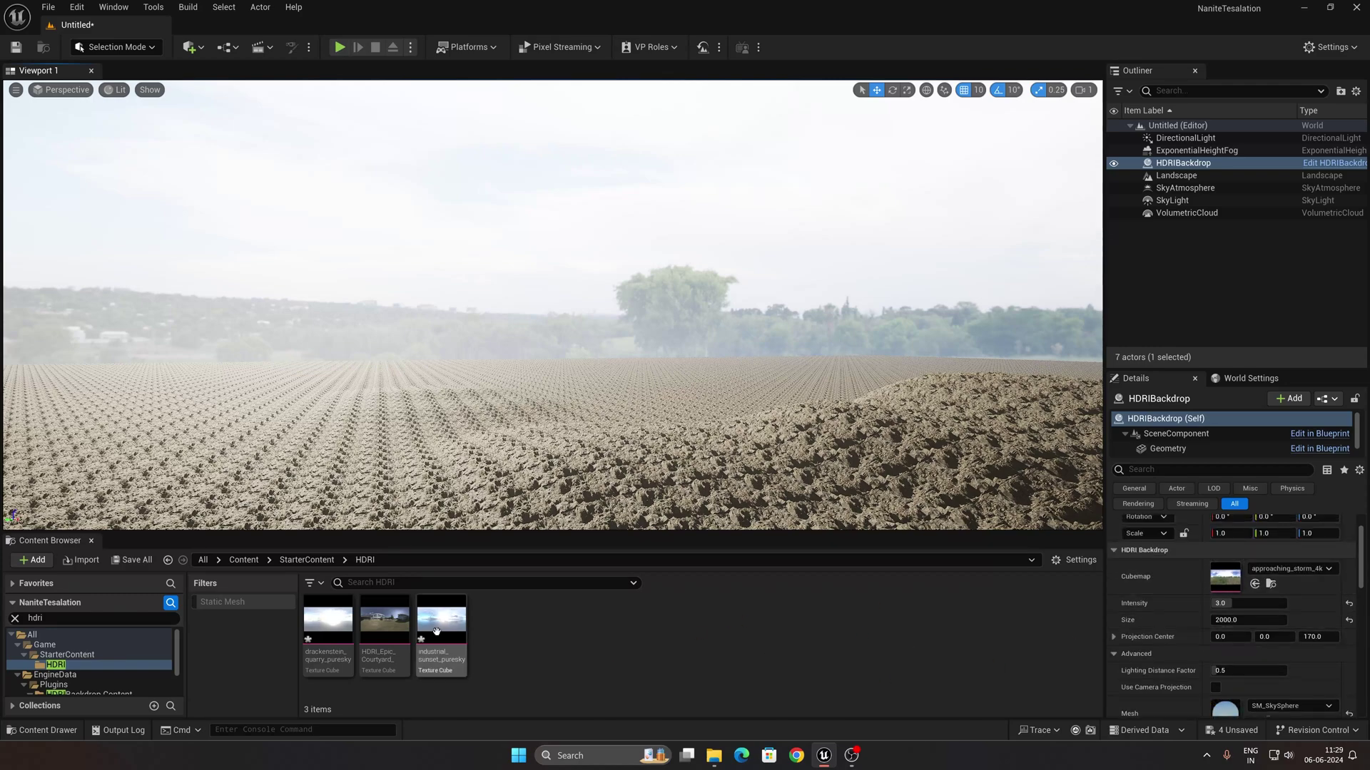
{"action": "left_click_drag", "start_coordinate": [436, 631], "coordinate": [1214, 577]}
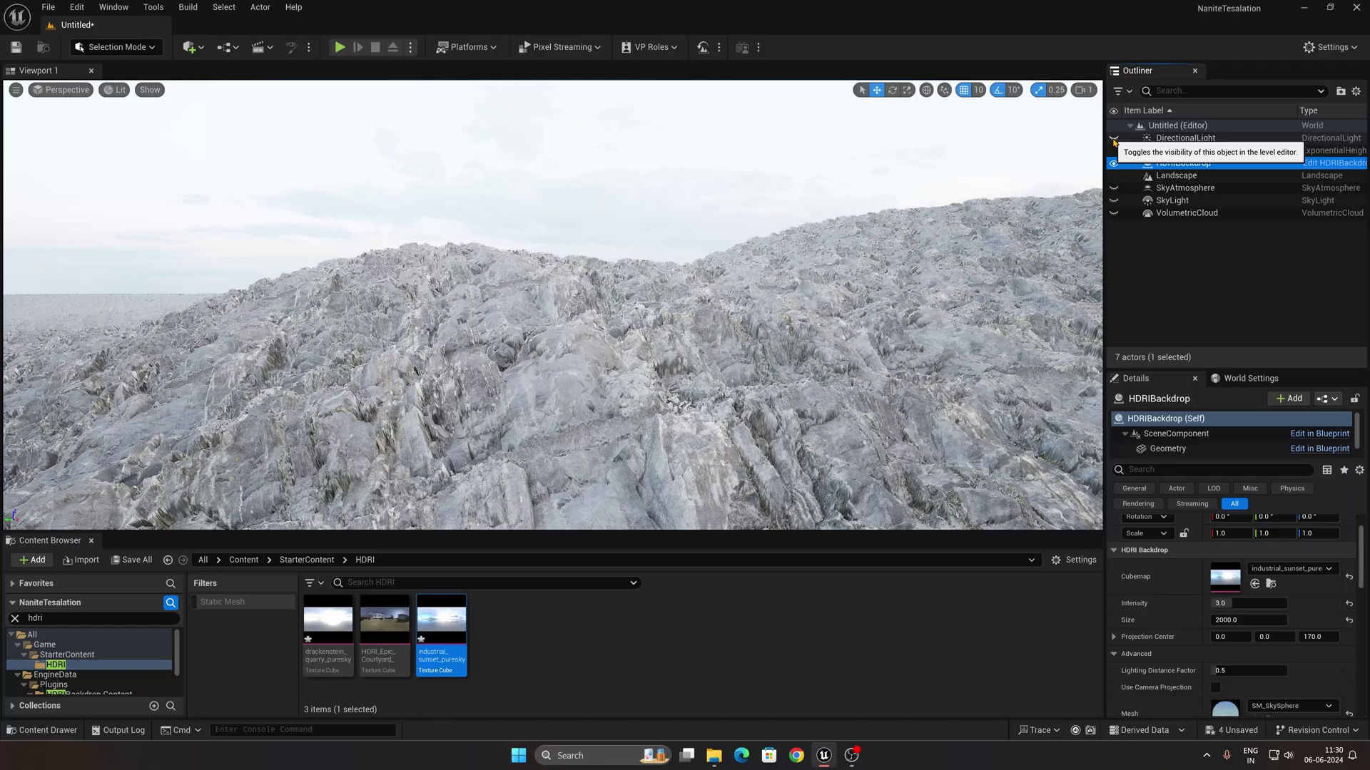
{"action": "mouse_move", "coordinate": [833, 330]}
{"action": "right_mouse_down"}
{"action": "mouse_move", "coordinate": [685, 357]}
{"action": "mouse_move", "coordinate": [856, 392]}
{"action": "mouse_move", "coordinate": [1013, 378]}
{"action": "mouse_move", "coordinate": [856, 342]}
{"action": "right_mouse_up"}
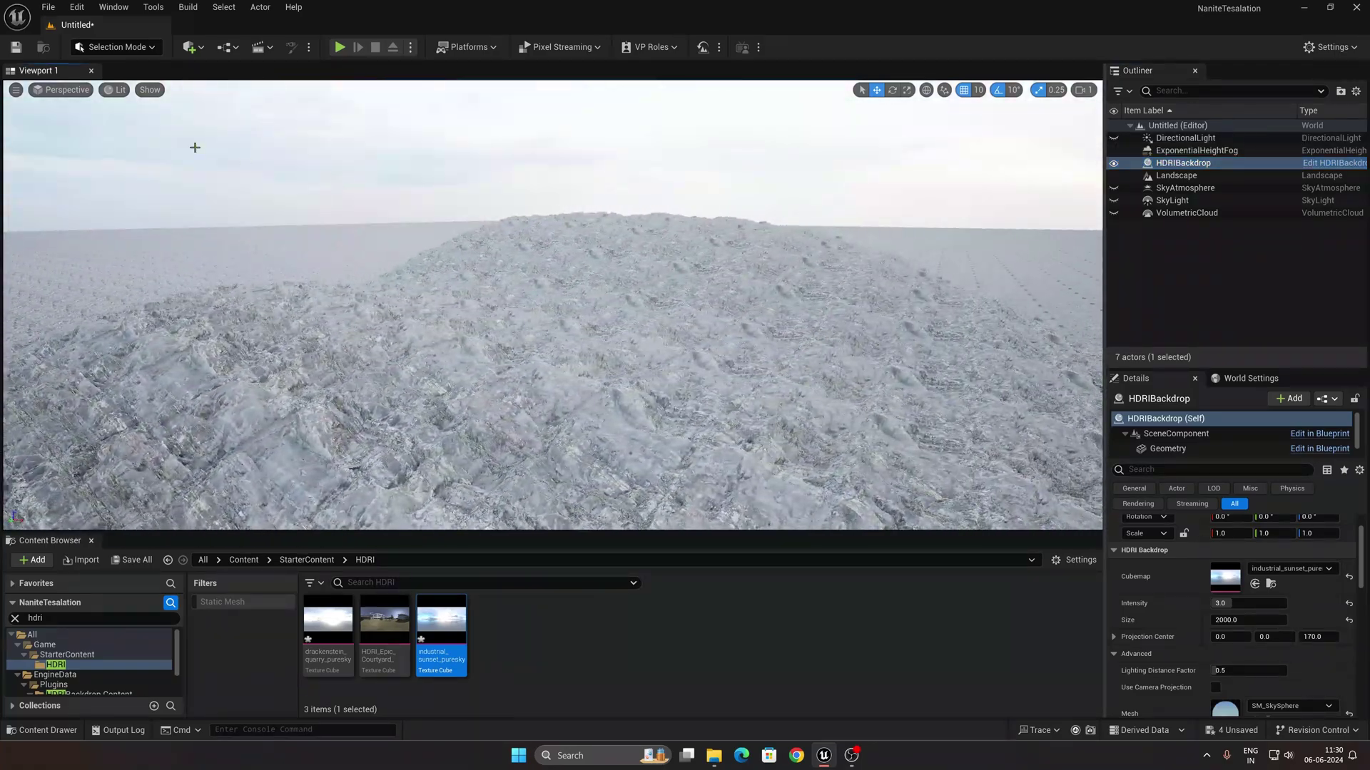
Step: Place a Post Process Volume and enable Infinite Extent (Unbound)
{"action": "left_click", "coordinate": [199, 51]}
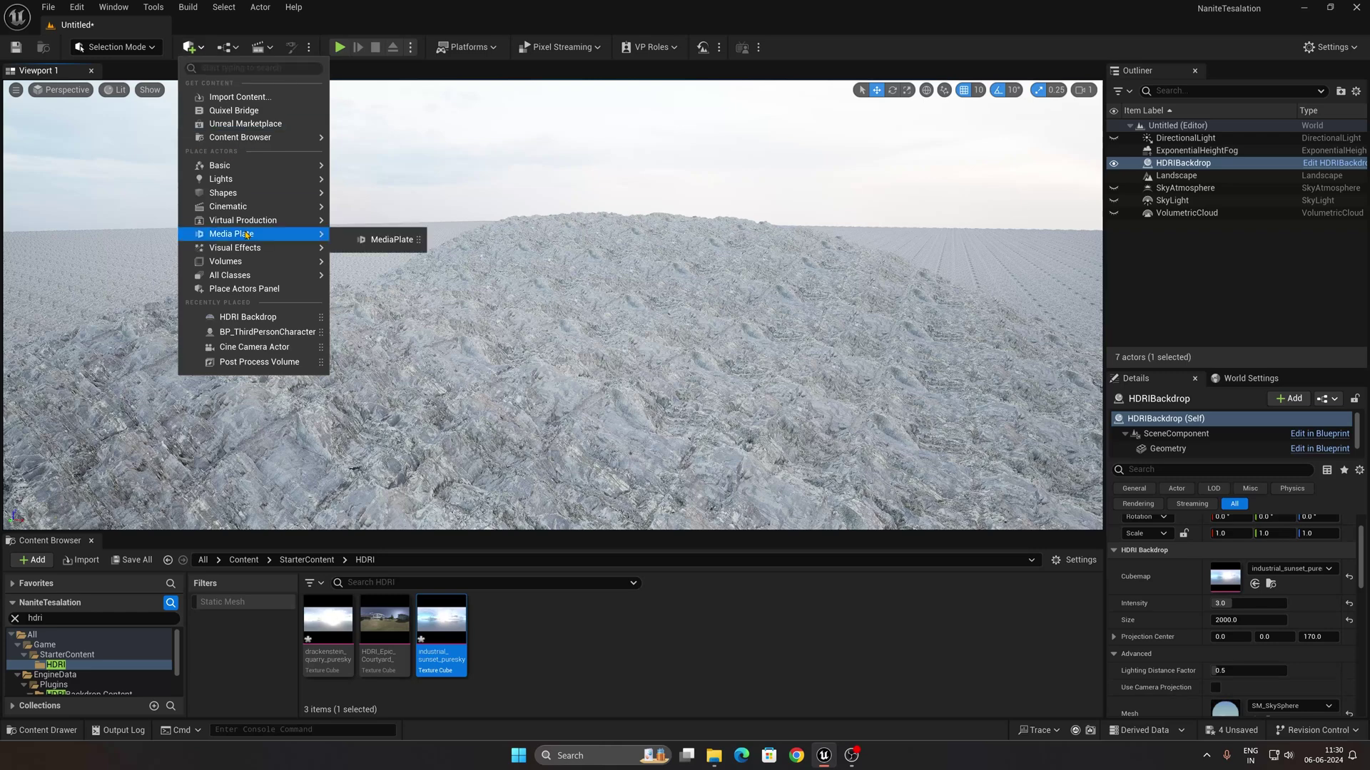
{"action": "type", "text": "pos"}
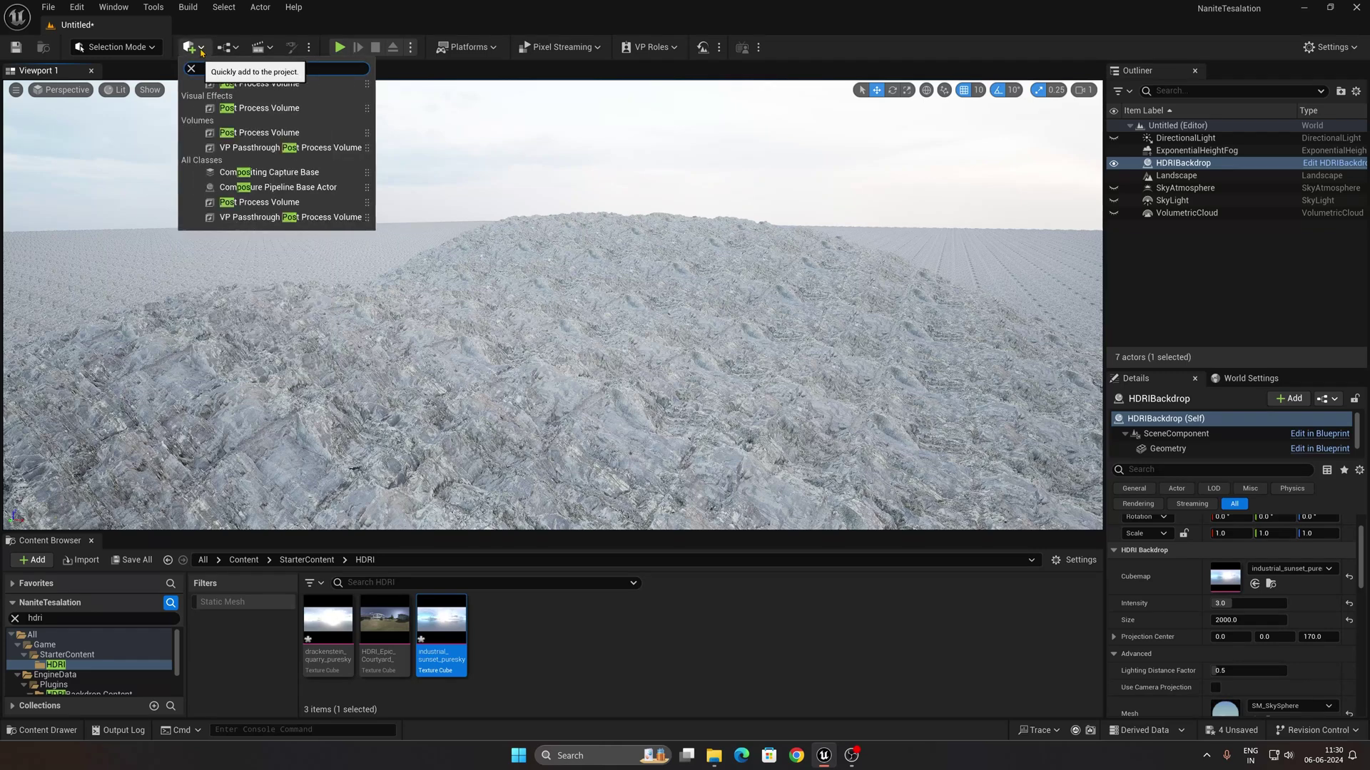
{"action": "left_click", "coordinate": [298, 107]}
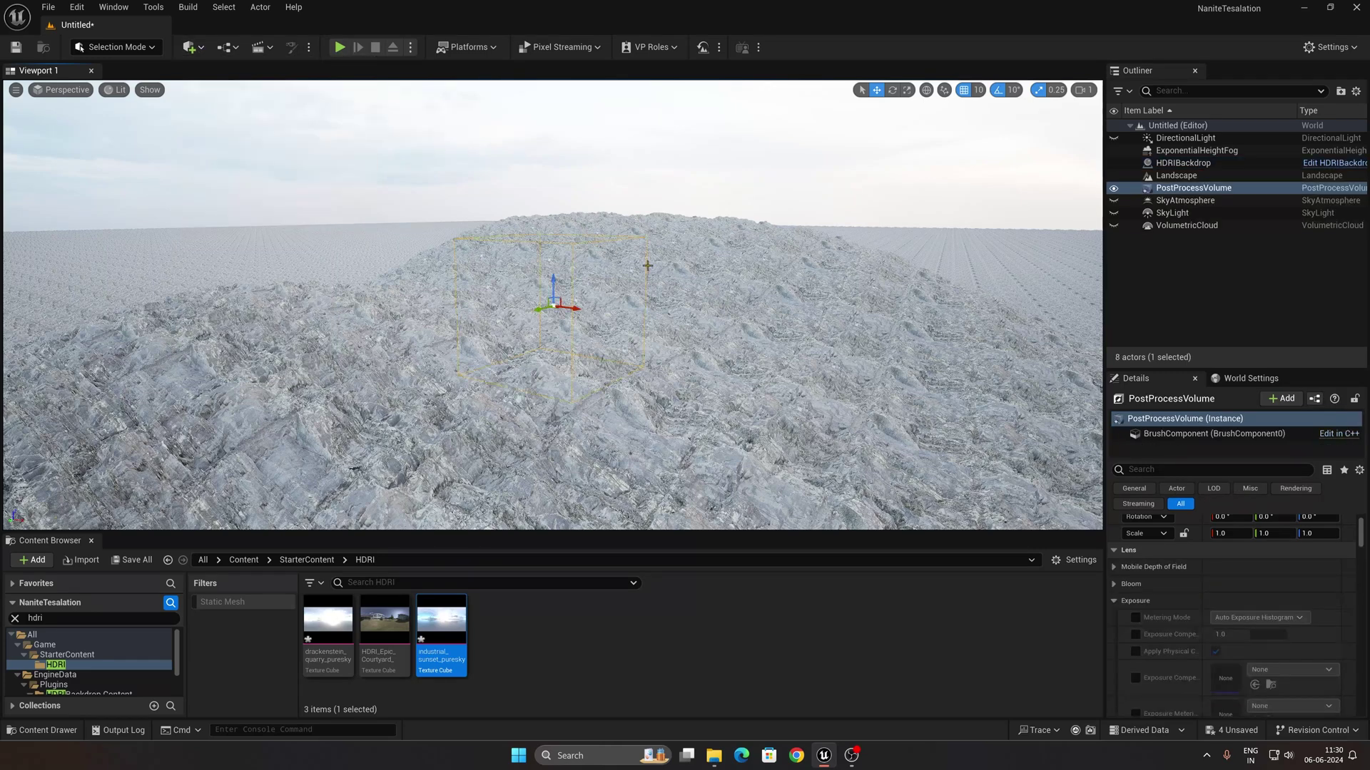
{"action": "left_click", "coordinate": [1150, 473]}
{"action": "type", "text": "i"}
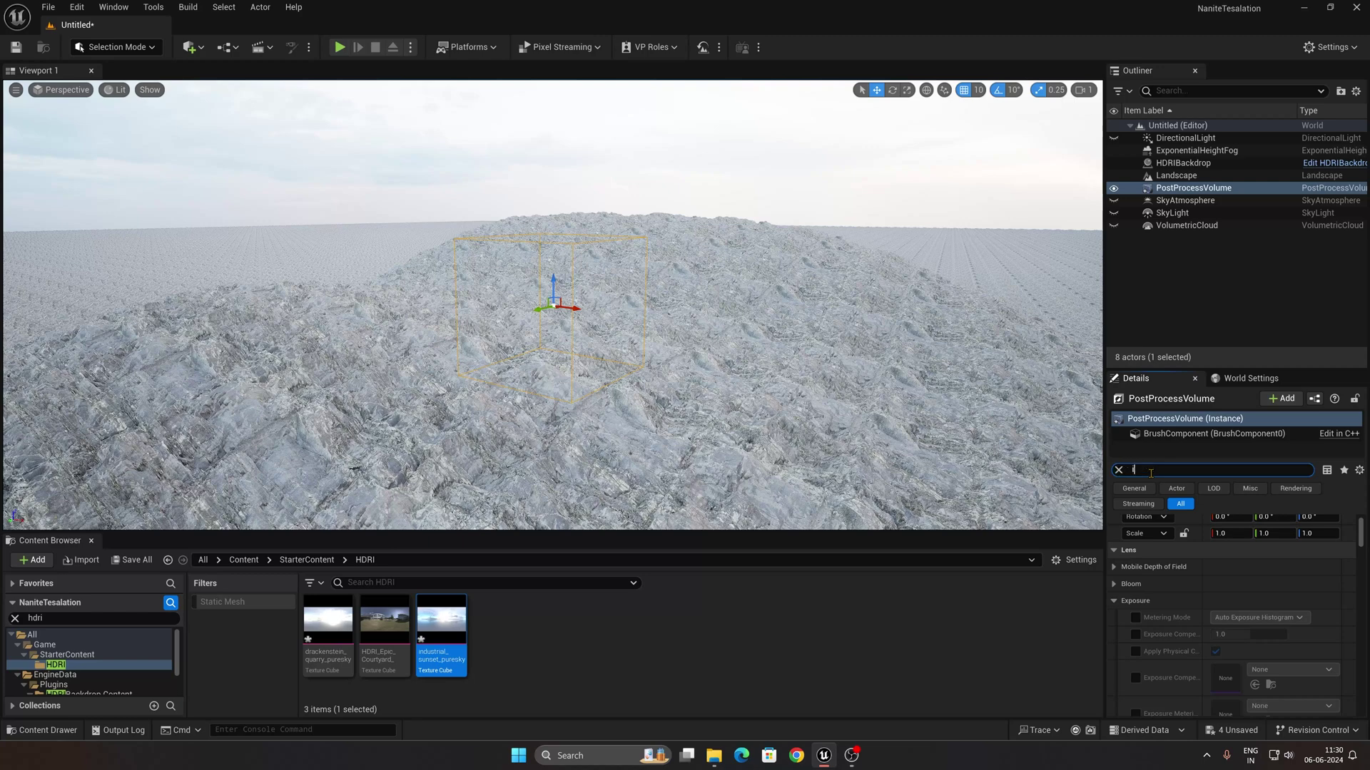
{"action": "type", "text": "nf"}
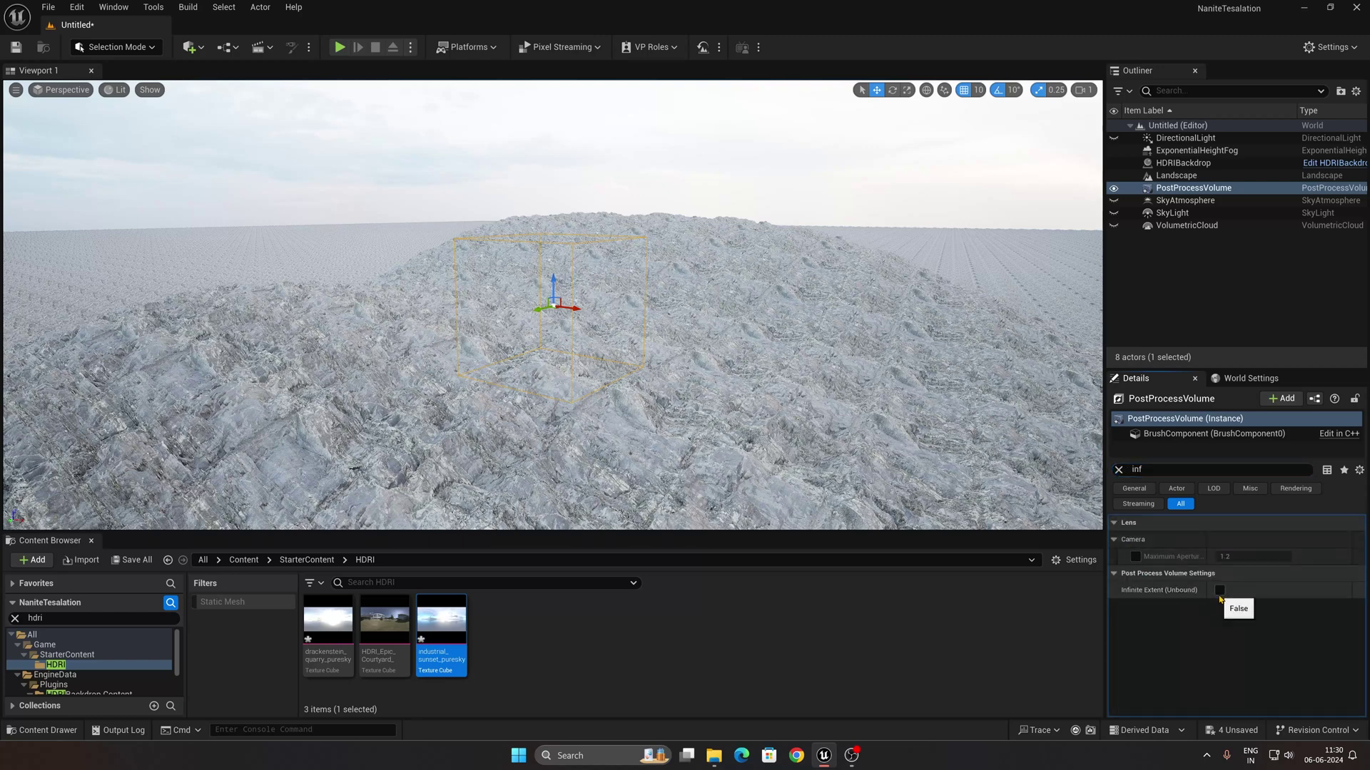
{"action": "left_click", "coordinate": [1219, 591]}
Step: Override Metering Mode and Exposure Compensation, lowering compensation to -0.645715
{"action": "left_click", "coordinate": [1113, 624]}
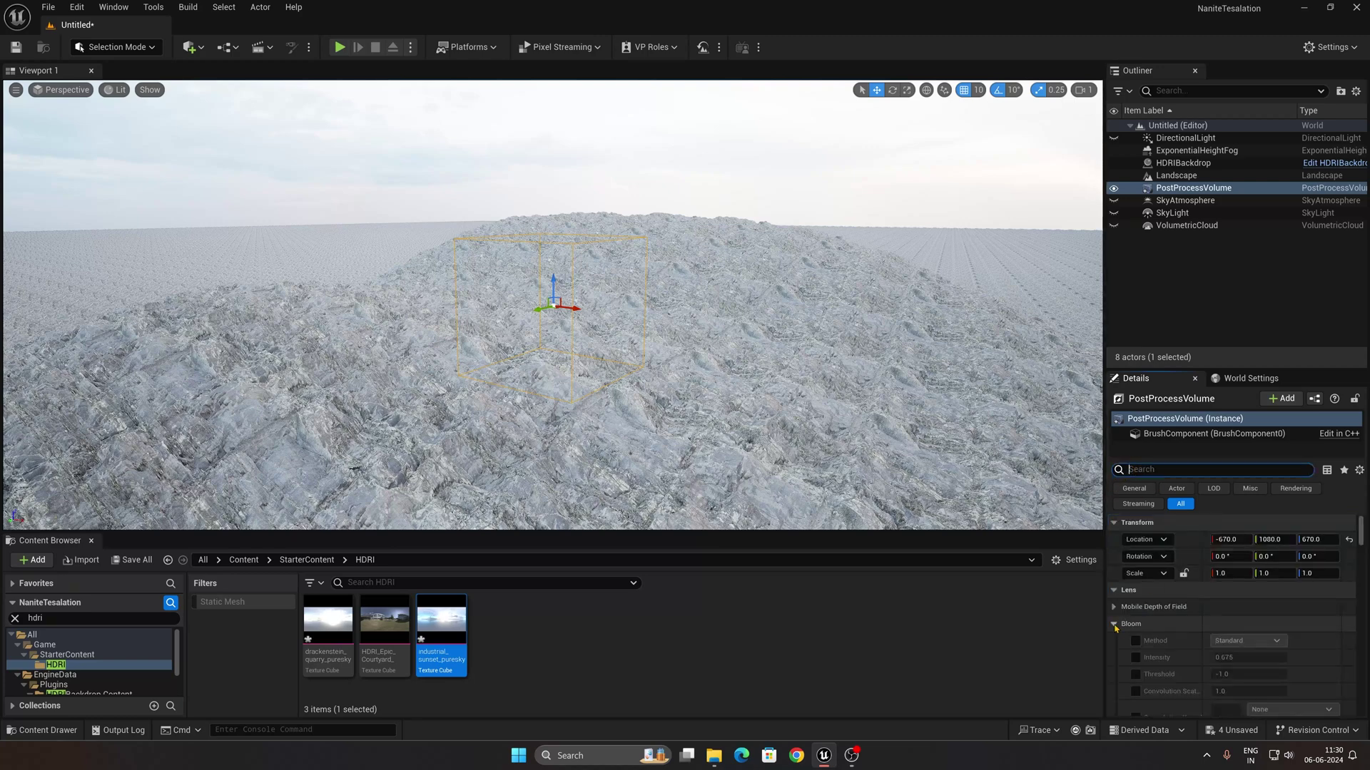
{"action": "left_click", "coordinate": [1113, 640]}
{"action": "left_click", "coordinate": [1135, 658]}
{"action": "left_click", "coordinate": [1136, 674]}
{"action": "left_click_drag", "start_coordinate": [1245, 674], "coordinate": [1222, 674]}
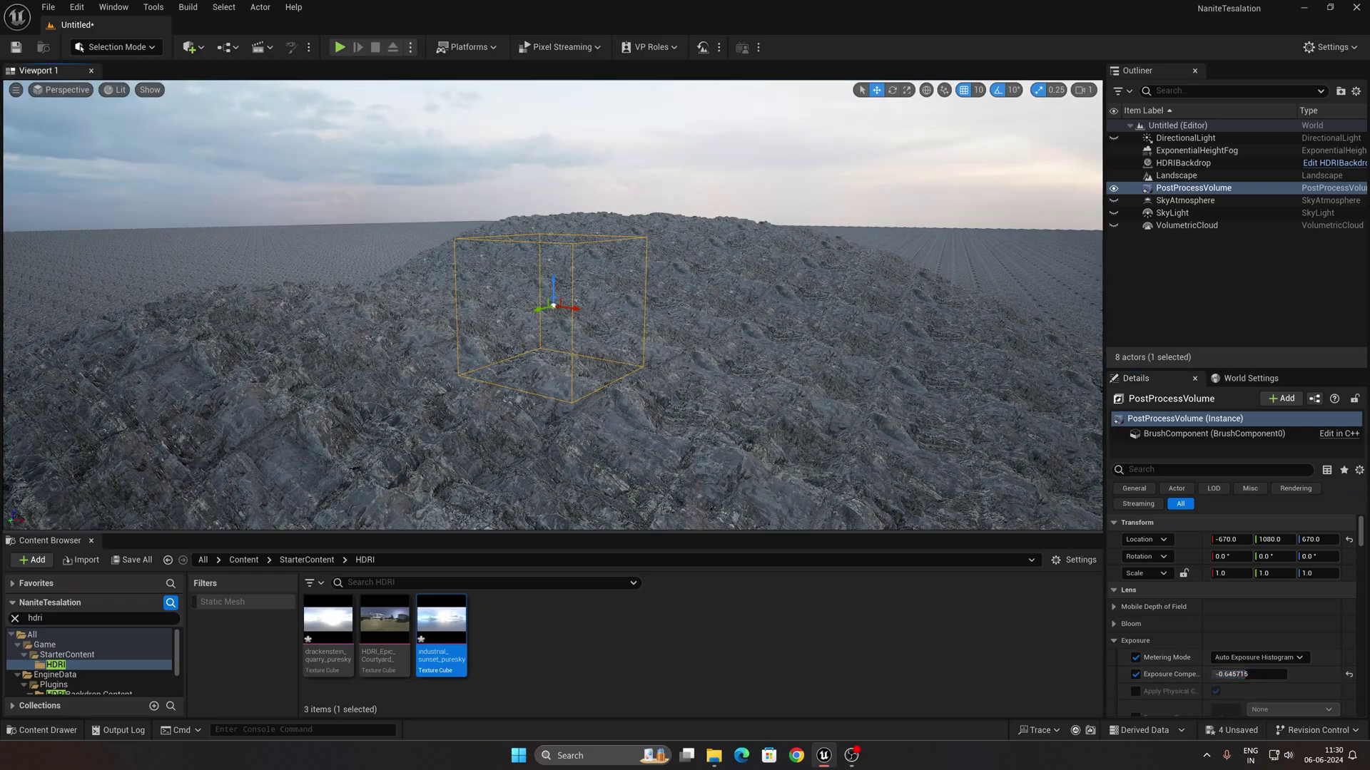
{"action": "key", "text": "w"}
{"action": "right_click_drag", "start_coordinate": [642, 321], "coordinate": [657, 268]}
{"action": "right_click_drag", "start_coordinate": [535, 321], "coordinate": [528, 324]}
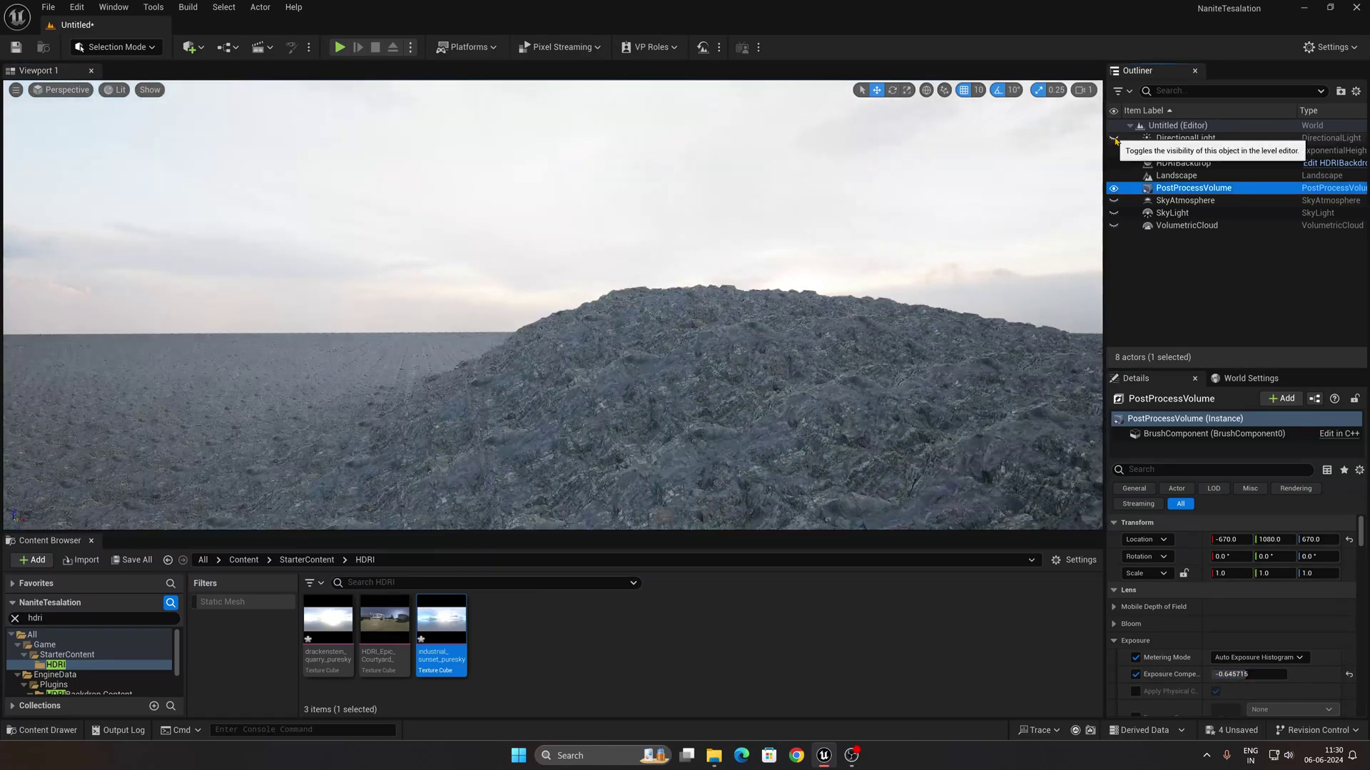
Step: Rotate the DirectionalLight with Ctrl+L to light the rocky hill from a new angle
{"action": "left_click", "coordinate": [1177, 137]}
{"action": "right_click_drag", "start_coordinate": [898, 271], "coordinate": [898, 300]}
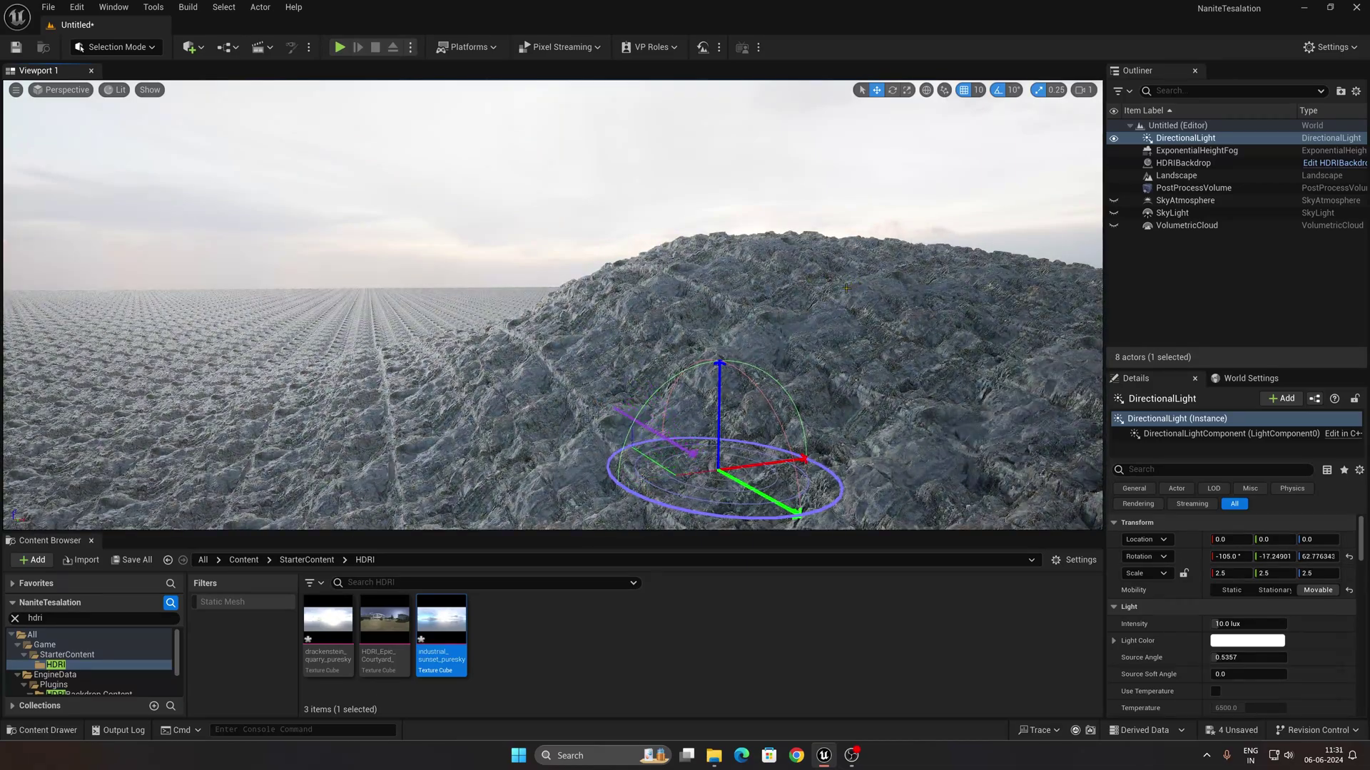
{"action": "right_click_drag", "start_coordinate": [552, 307], "coordinate": [714, 286]}
{"action": "key", "text": "ctrl+l"}
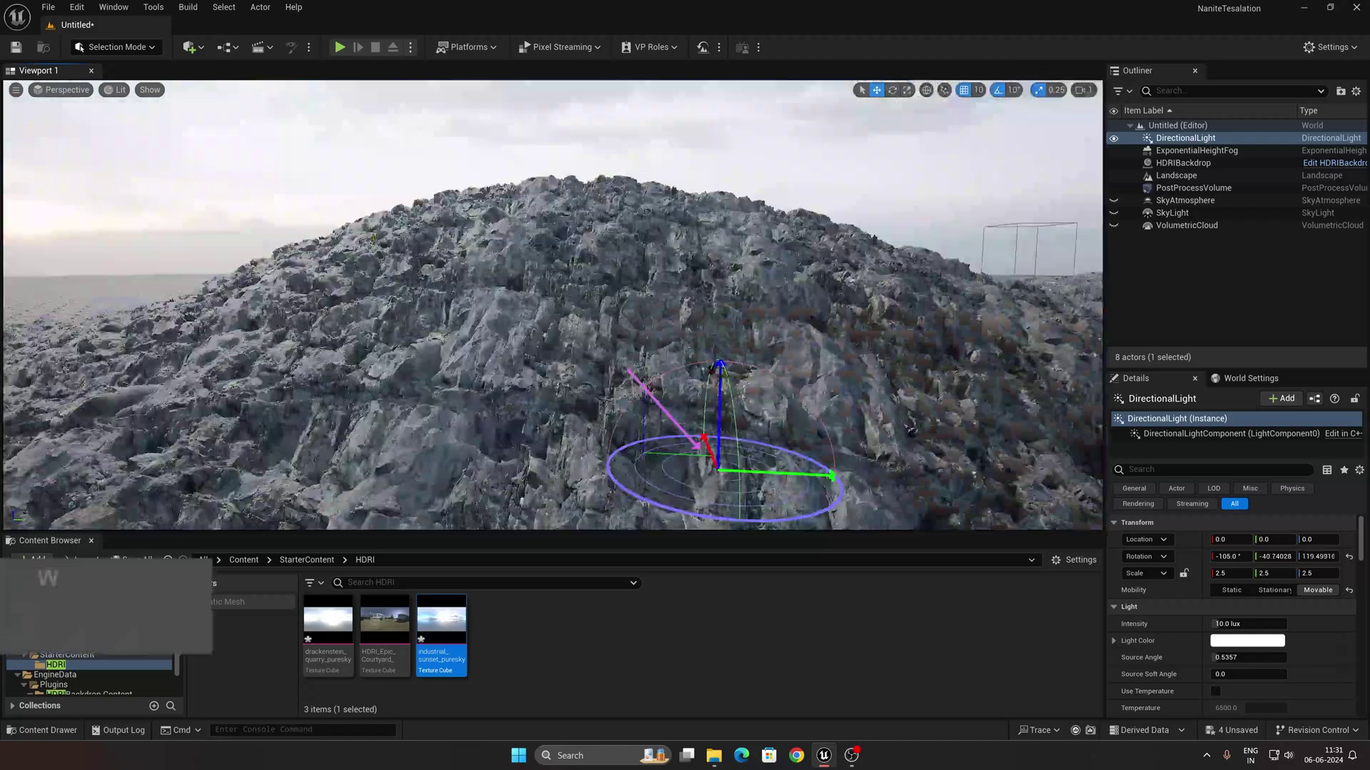
{"action": "scroll", "coordinate": [545, 280], "scroll_direction": "up", "scroll_amount": 5}
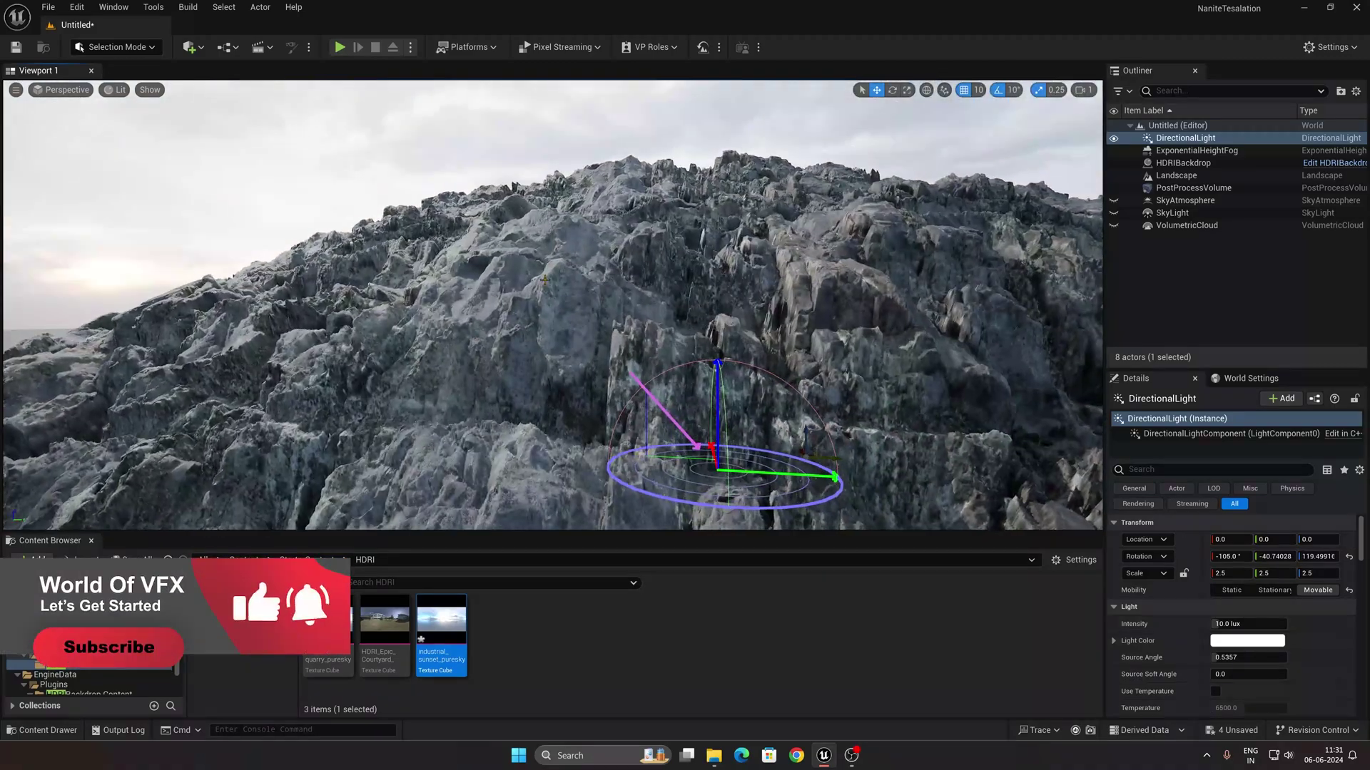
{"action": "mouse_move", "coordinate": [571, 313]}
{"action": "right_mouse_down"}
{"action": "mouse_move", "coordinate": [536, 308]}
{"action": "mouse_move", "coordinate": [628, 297]}
{"action": "mouse_move", "coordinate": [602, 295]}
{"action": "mouse_move", "coordinate": [595, 311]}
{"action": "right_mouse_up"}
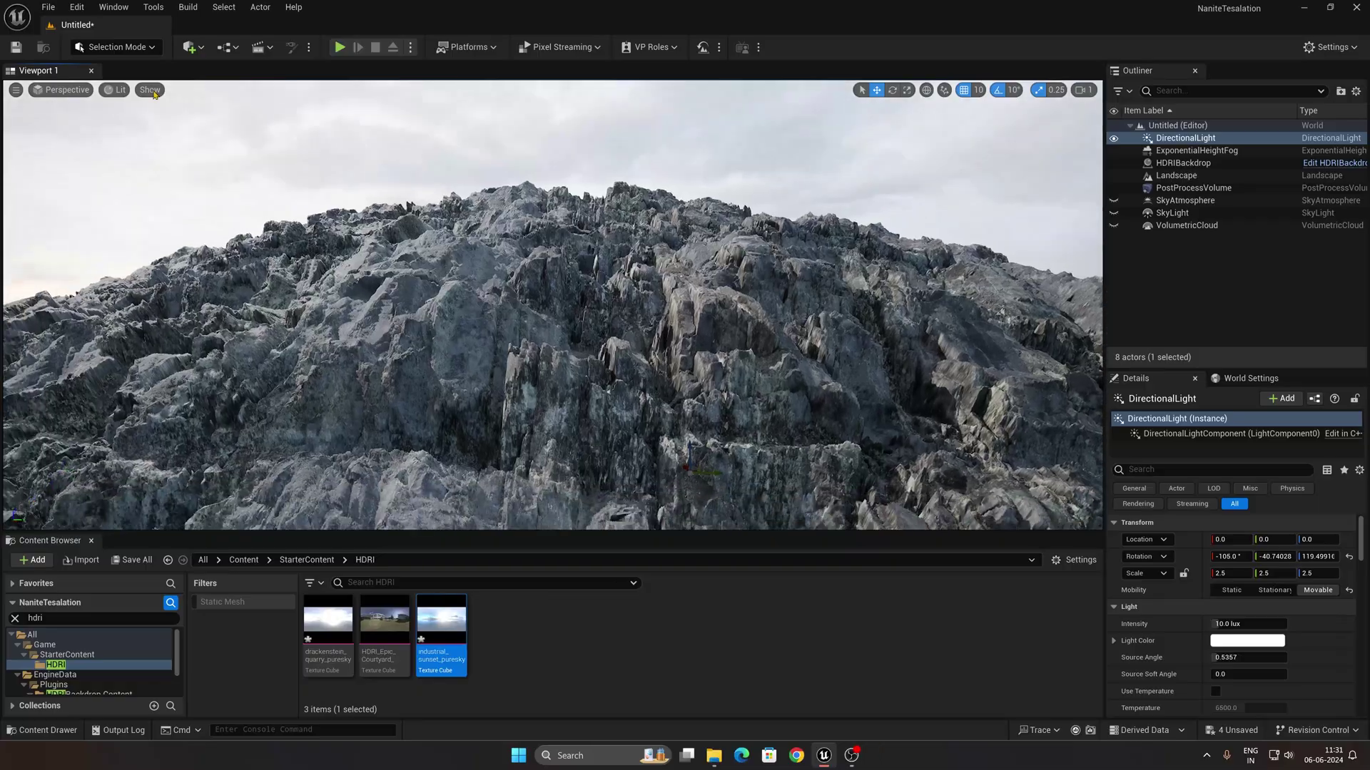
Step: Switch the viewport to Nanite Visualization > Triangles and survey the mountain's mesh
{"action": "left_click", "coordinate": [105, 92]}
{"action": "mouse_move", "coordinate": [174, 355]}
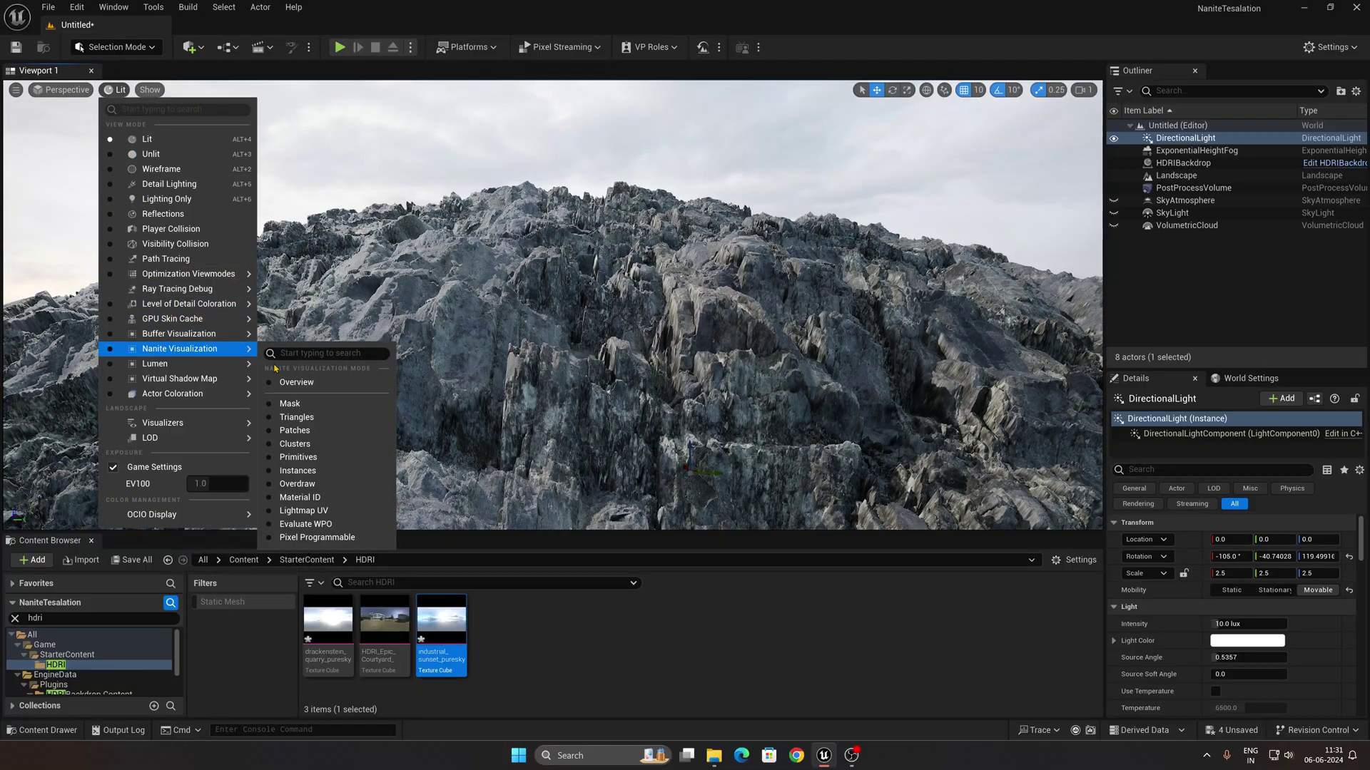
{"action": "left_click", "coordinate": [294, 420]}
{"action": "right_click_drag", "start_coordinate": [457, 321], "coordinate": [362, 349]}
{"action": "right_click_drag", "start_coordinate": [210, 426], "coordinate": [275, 424]}
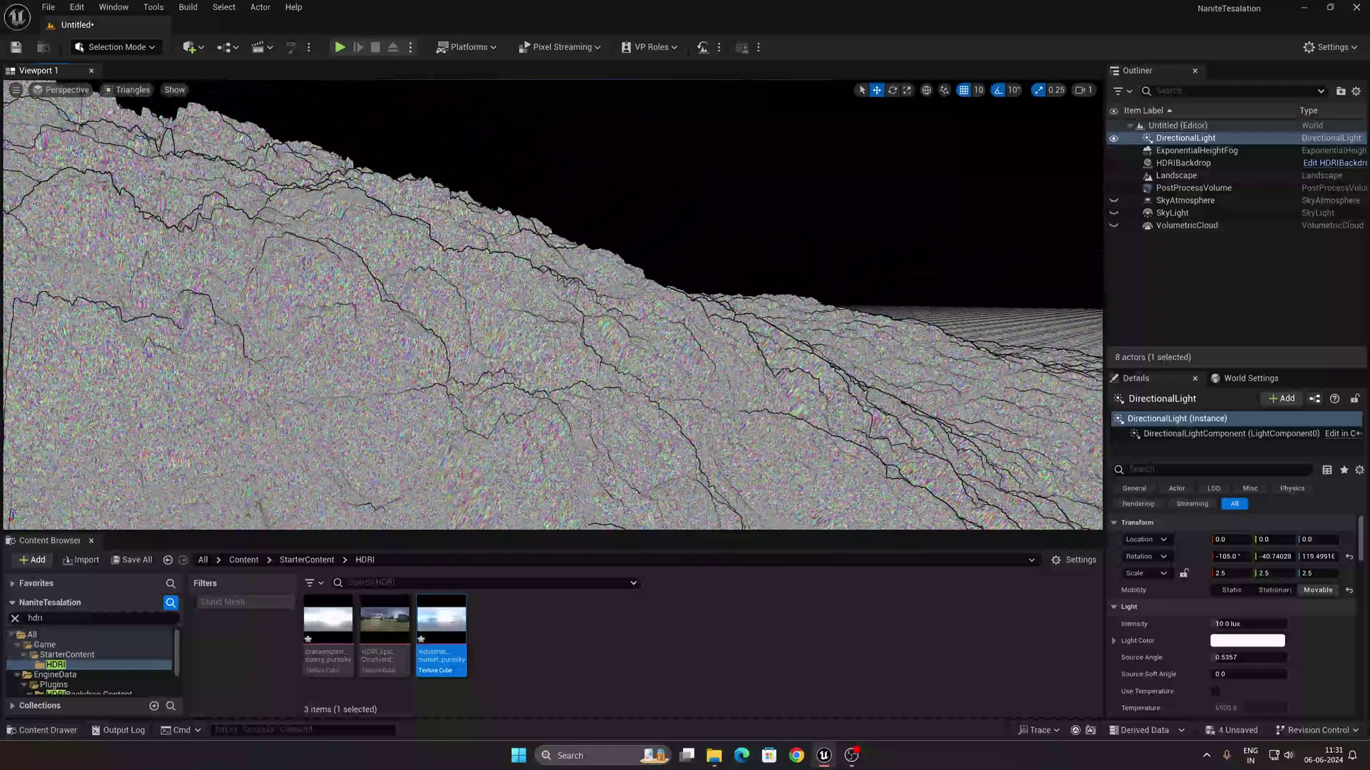
{"action": "right_click_drag", "start_coordinate": [275, 423], "coordinate": [339, 421]}
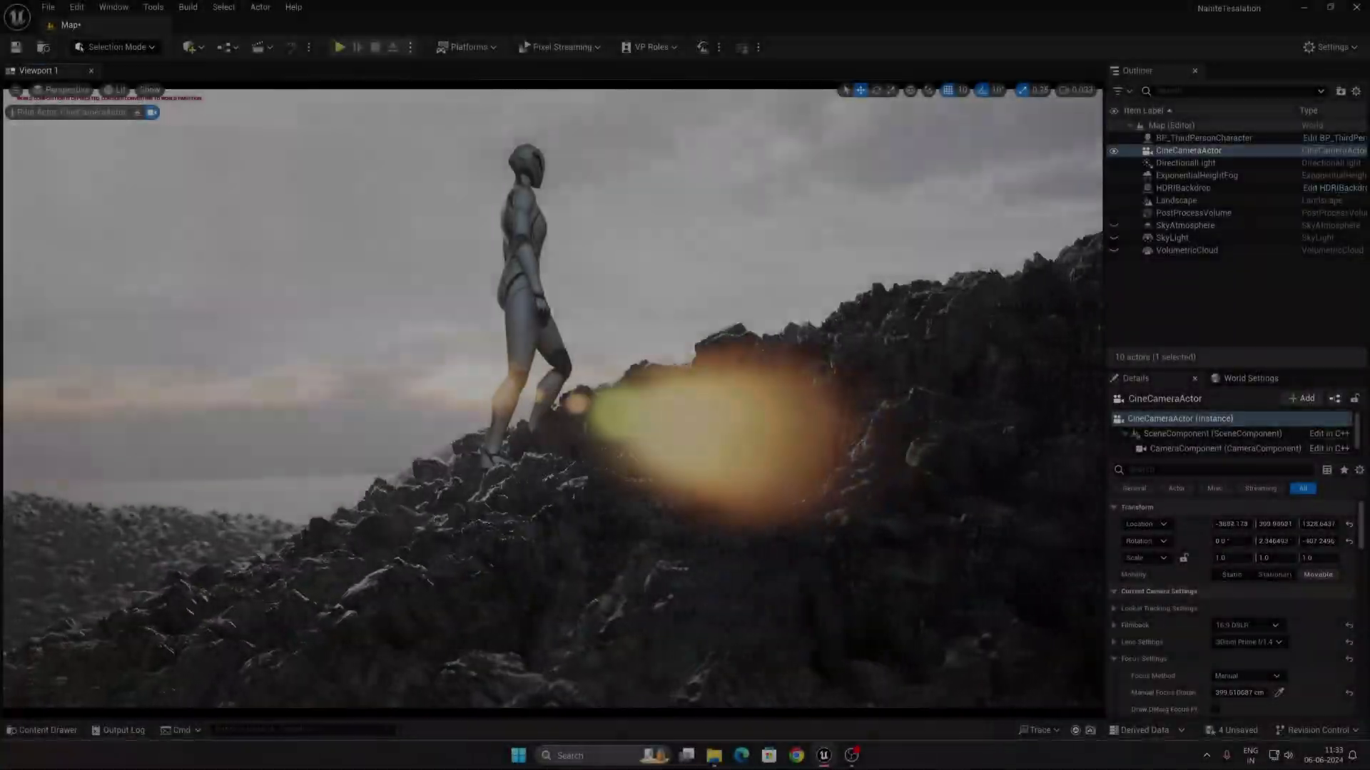